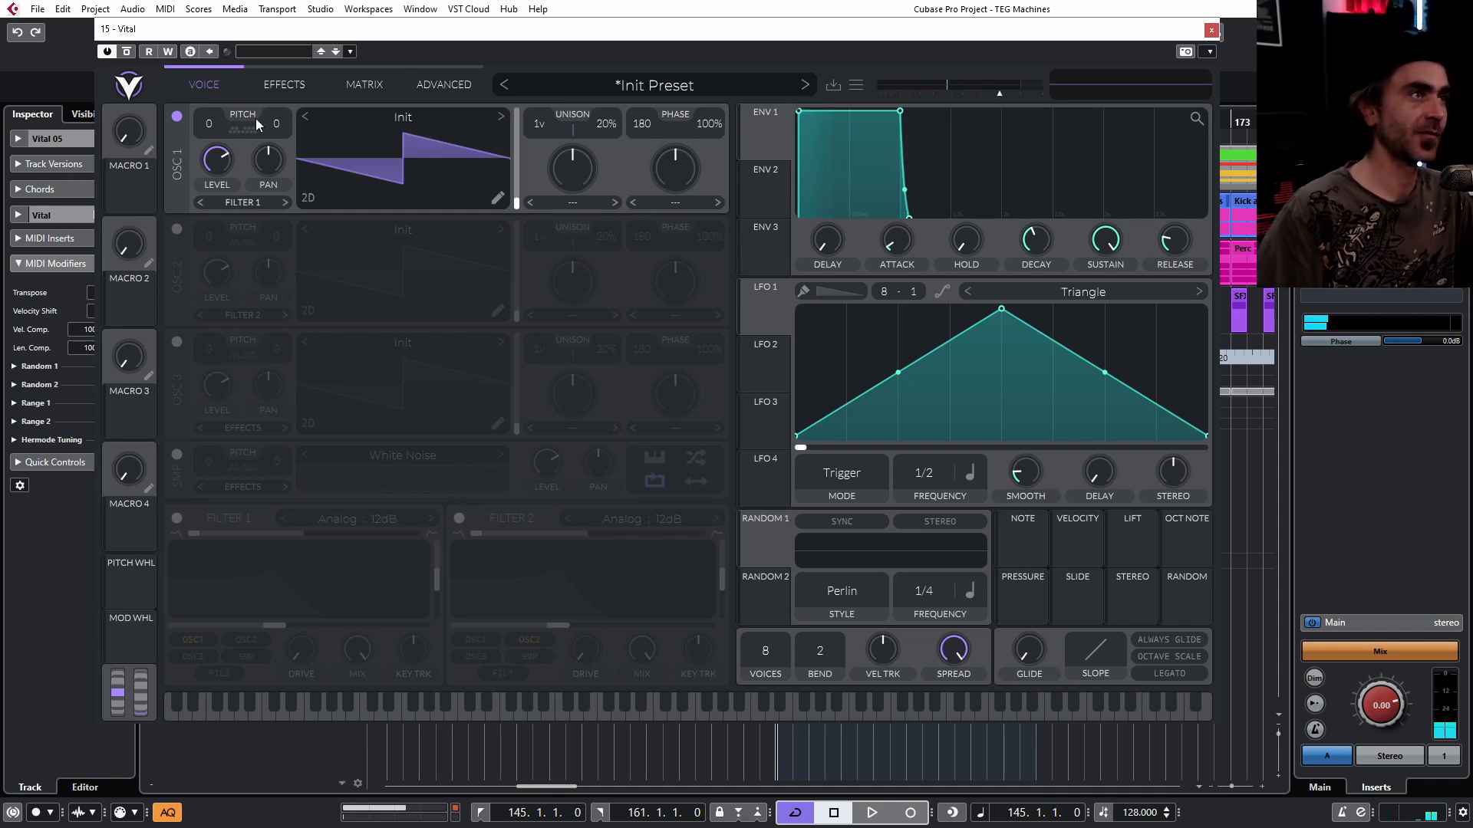
# - Enable the Phaser effect and turn its offset down to minimum
pyautogui.click(284, 84)
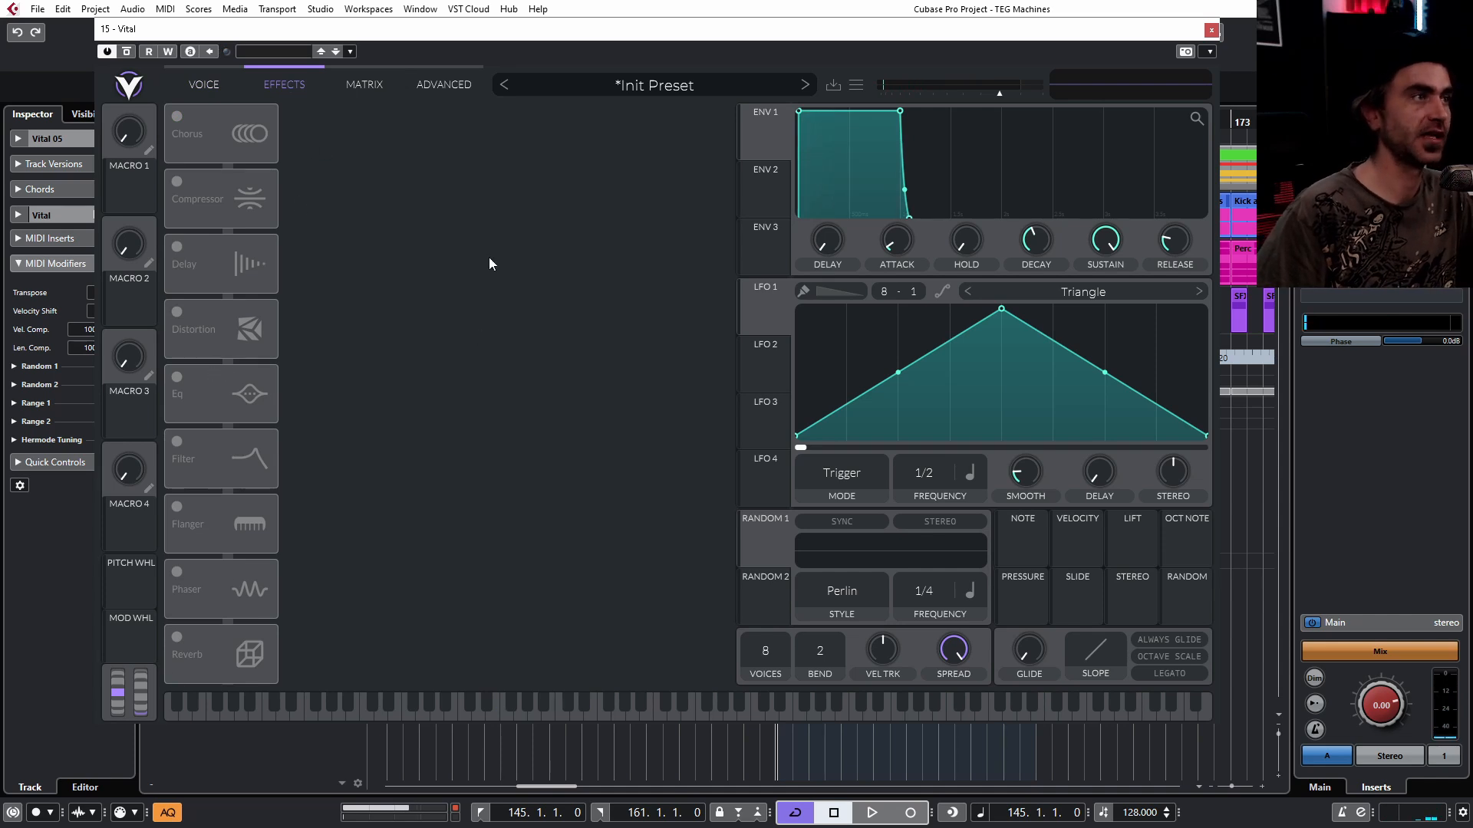
pyautogui.click(177, 573)
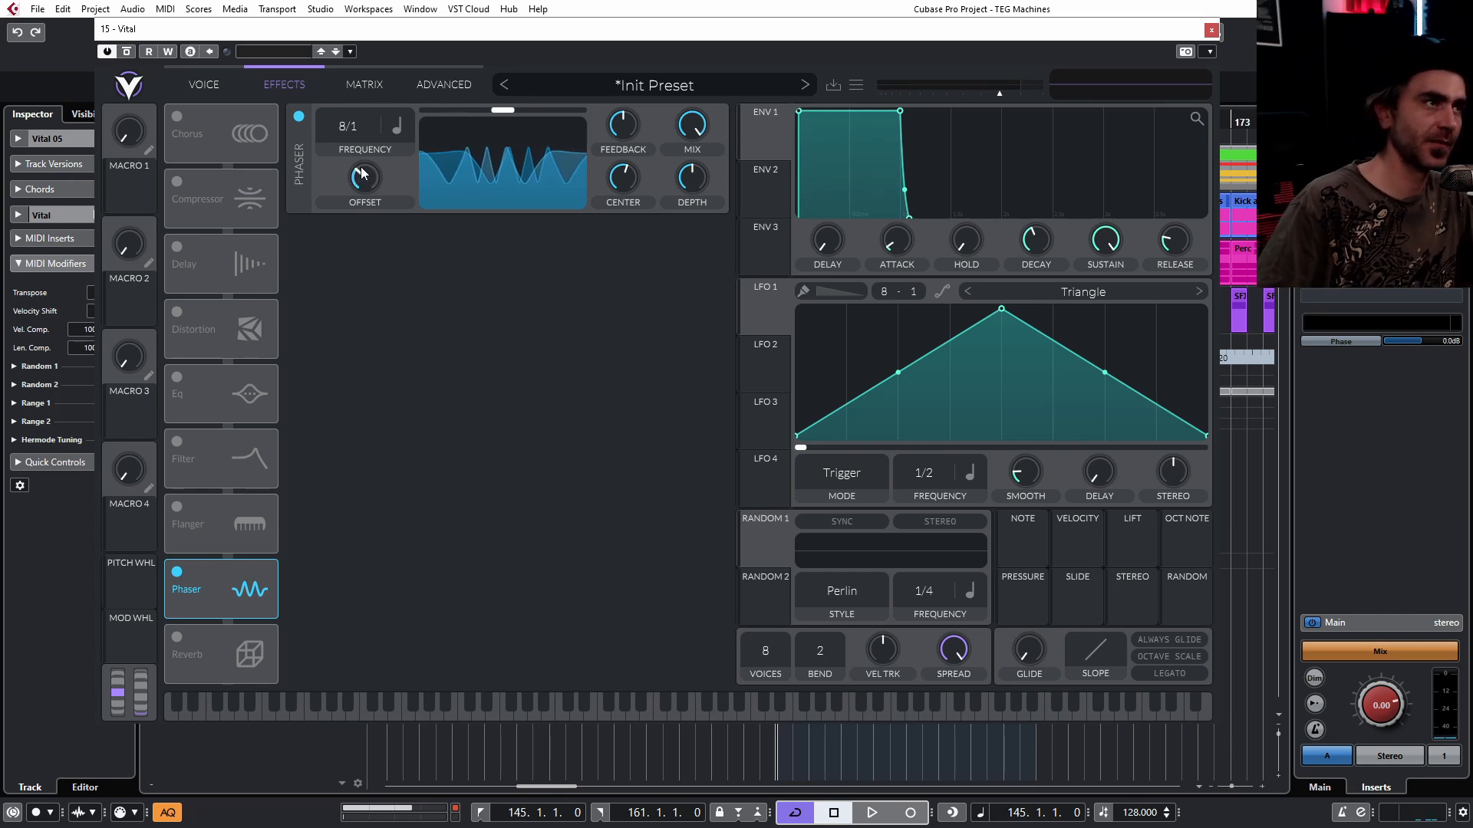
pyautogui.moveTo(366, 178); pyautogui.dragTo(305, 428)
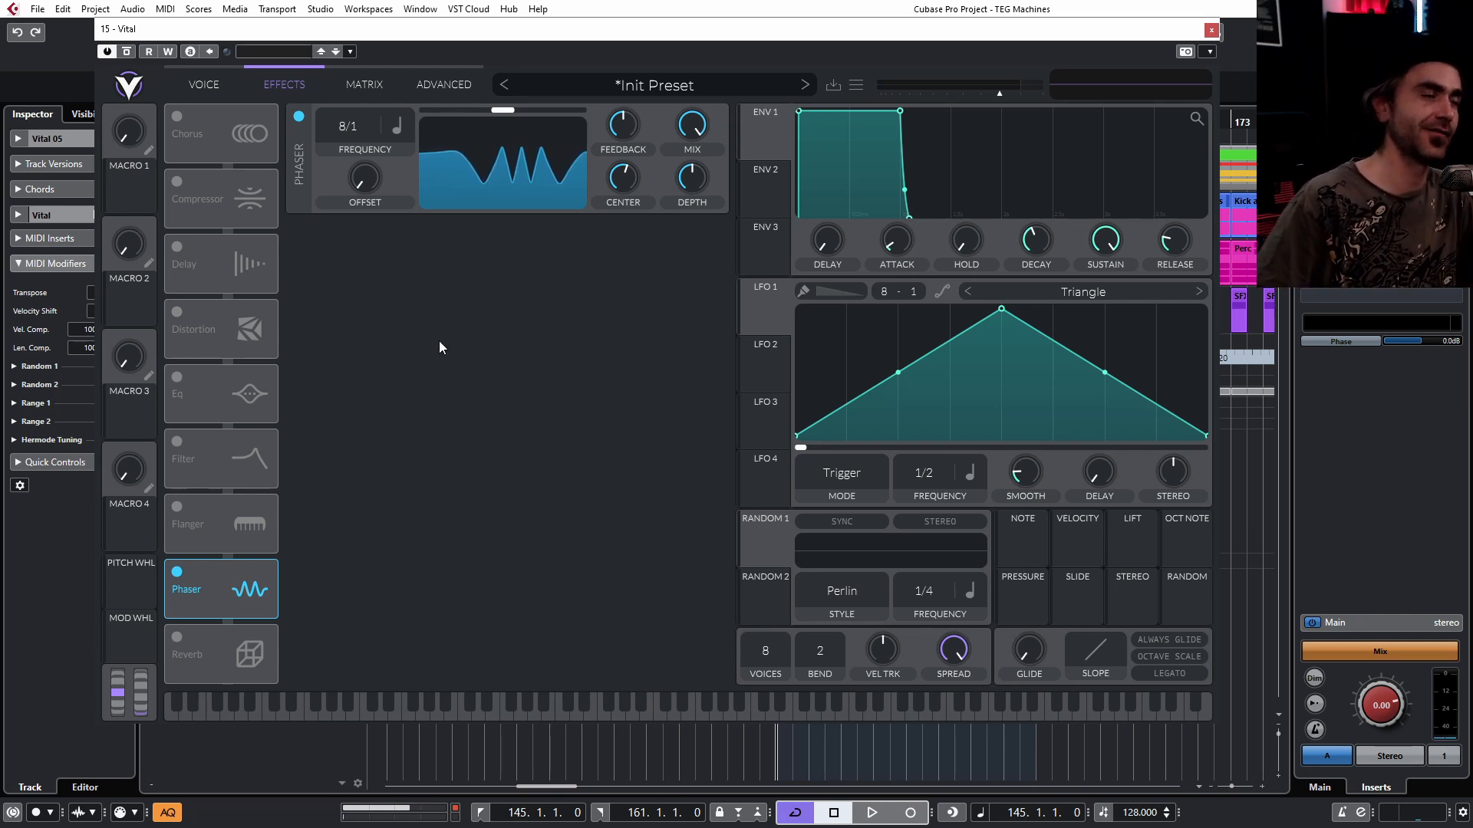
# - Try the phaser's frequency at 1/16 and in Seconds mode, ending on Tempo mode with the frequency set to Freeze
pyautogui.moveTo(346, 115); pyautogui.dragTo(383, 5)
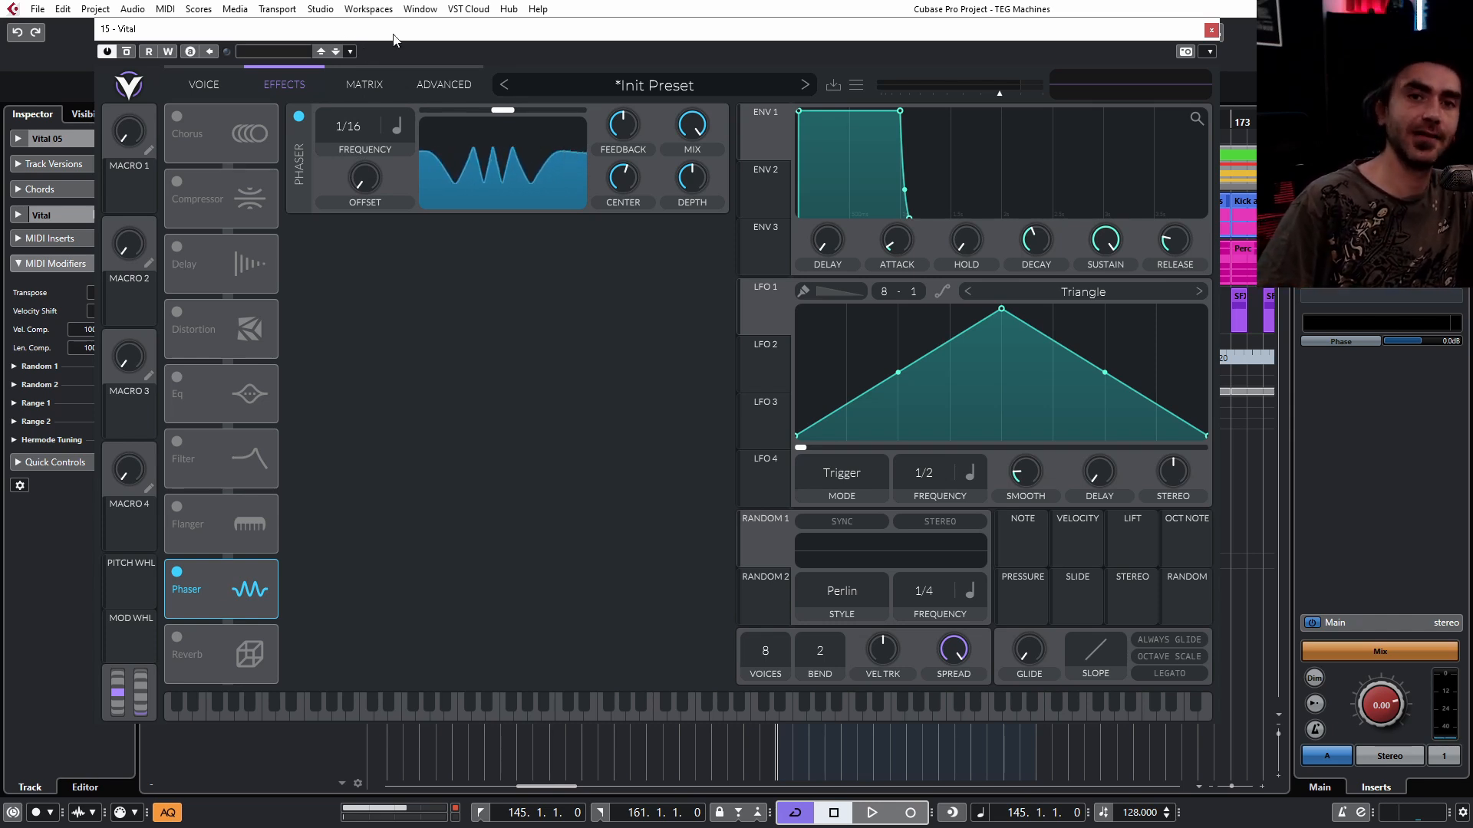
pyautogui.click(399, 124)
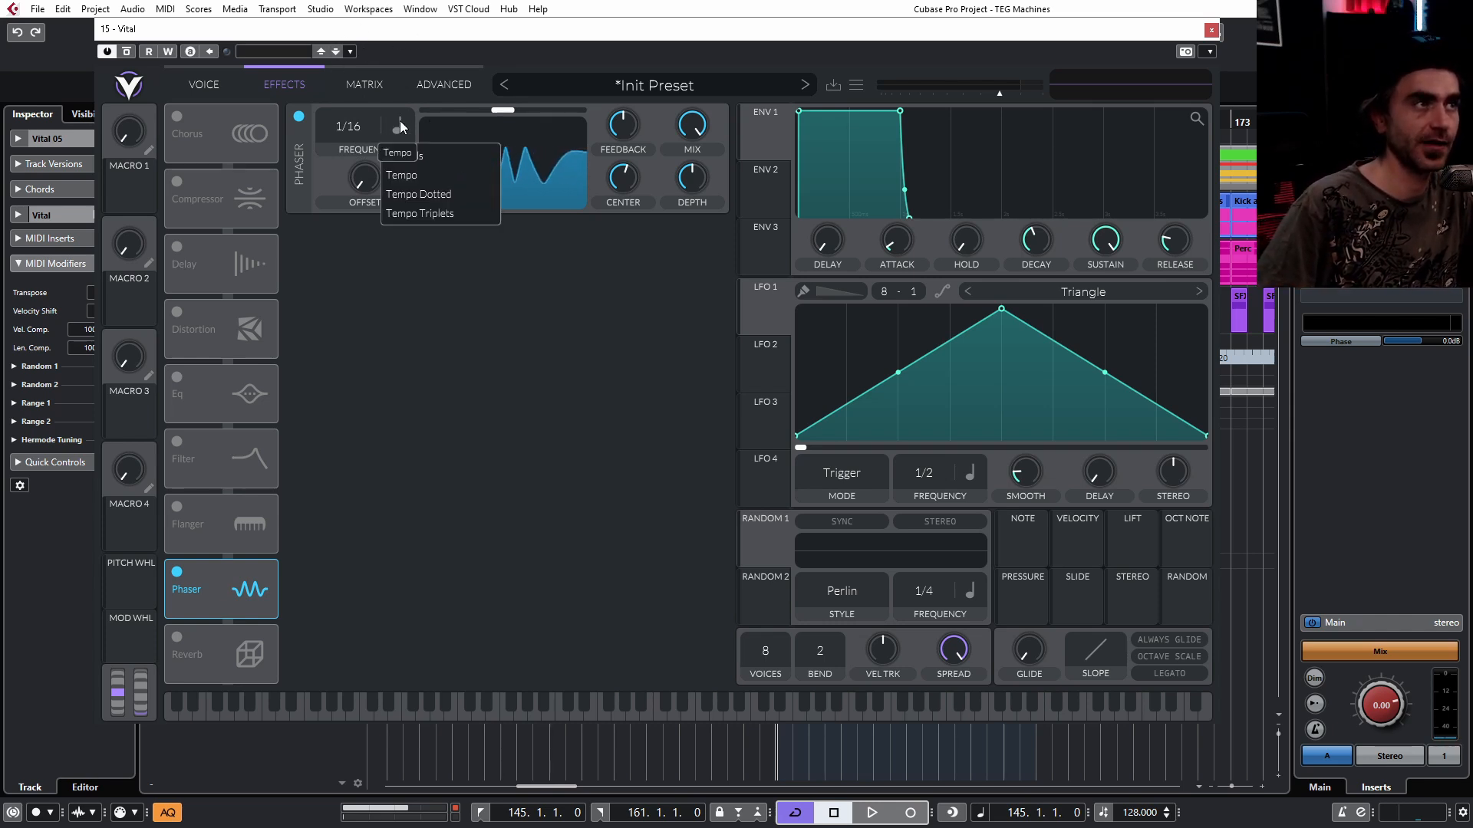
pyautogui.click(422, 156)
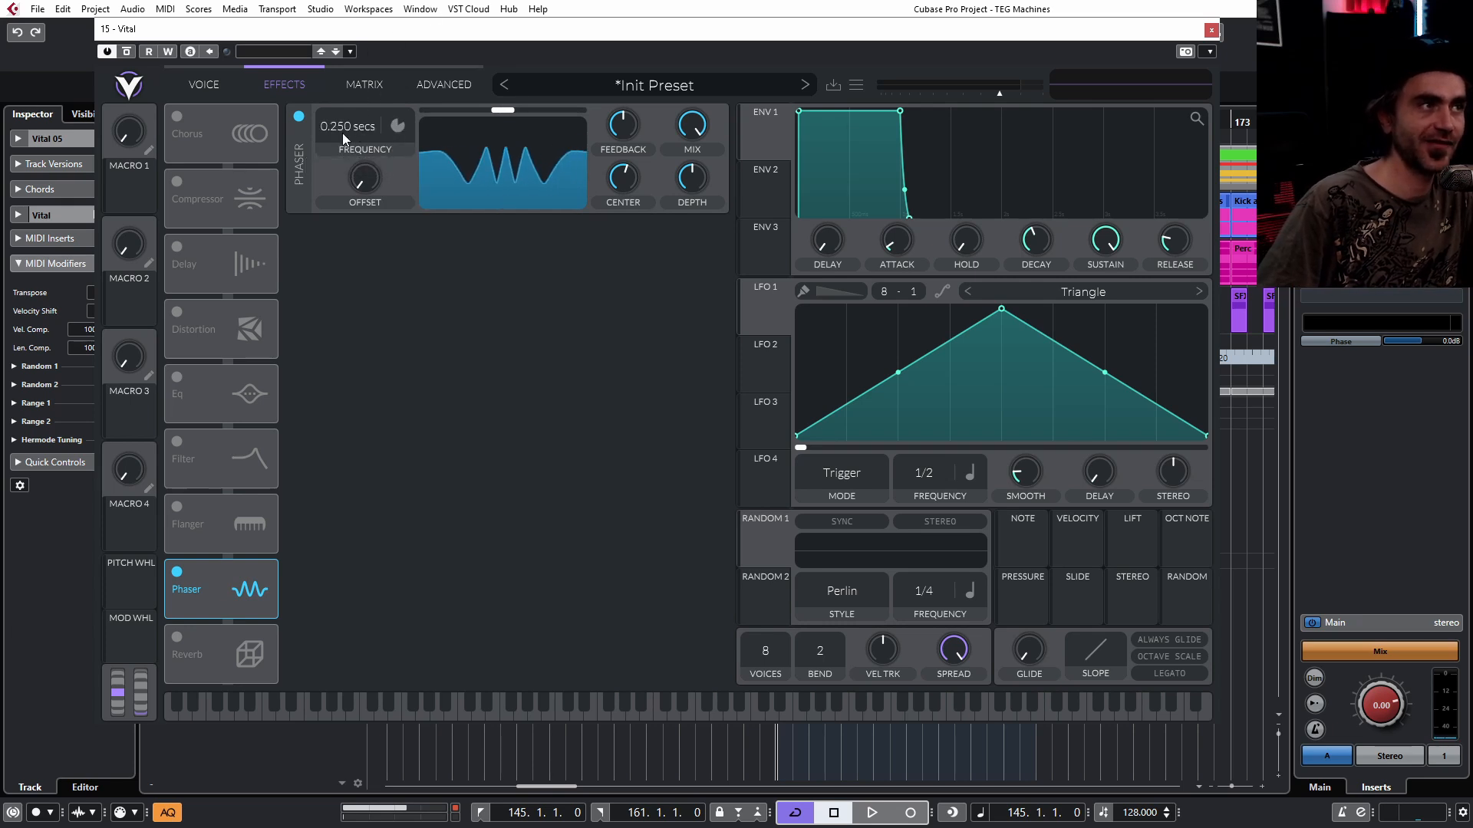
pyautogui.click(389, 126)
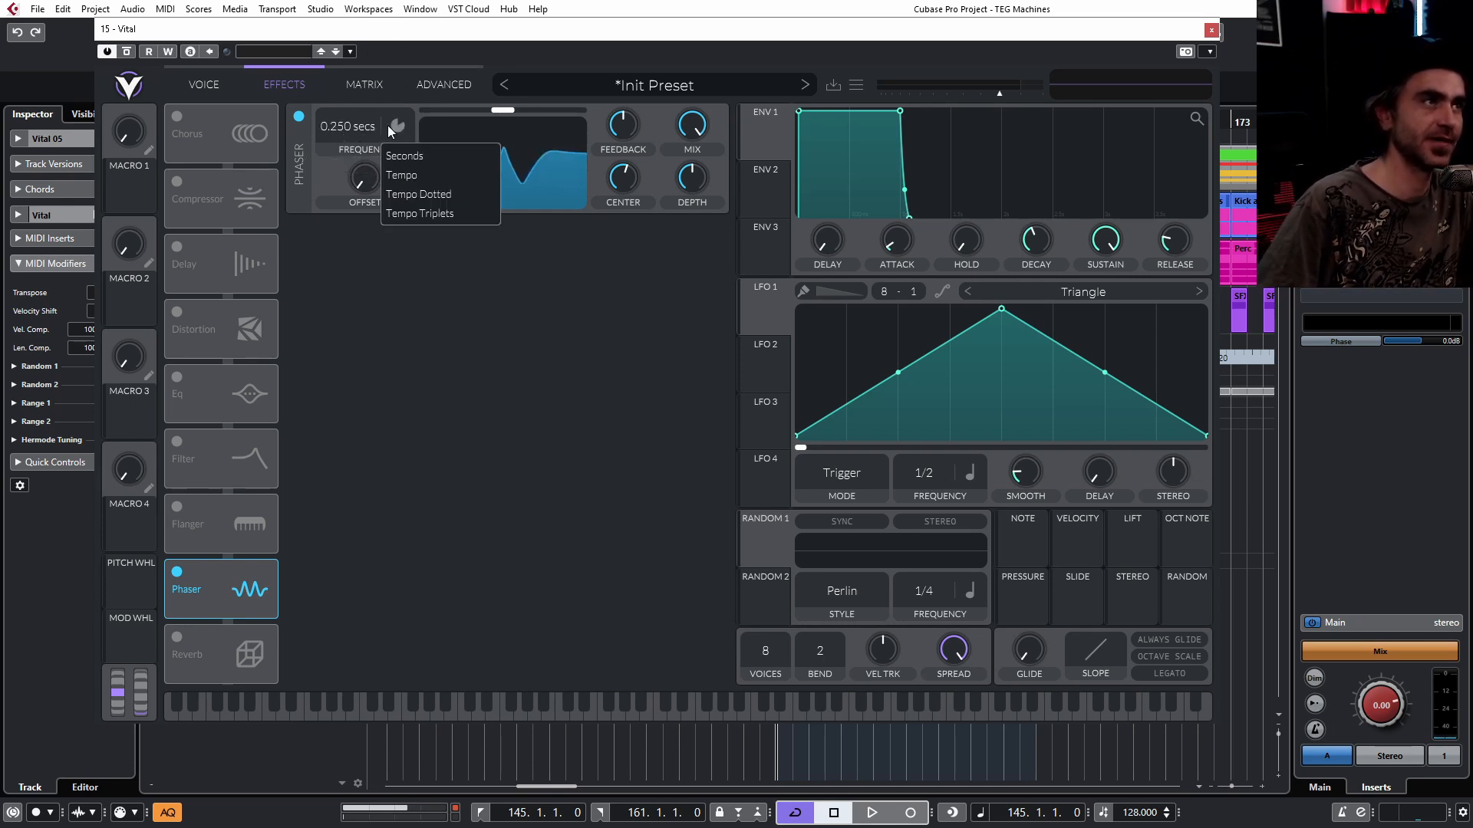
pyautogui.click(342, 133)
pyautogui.click(385, 125)
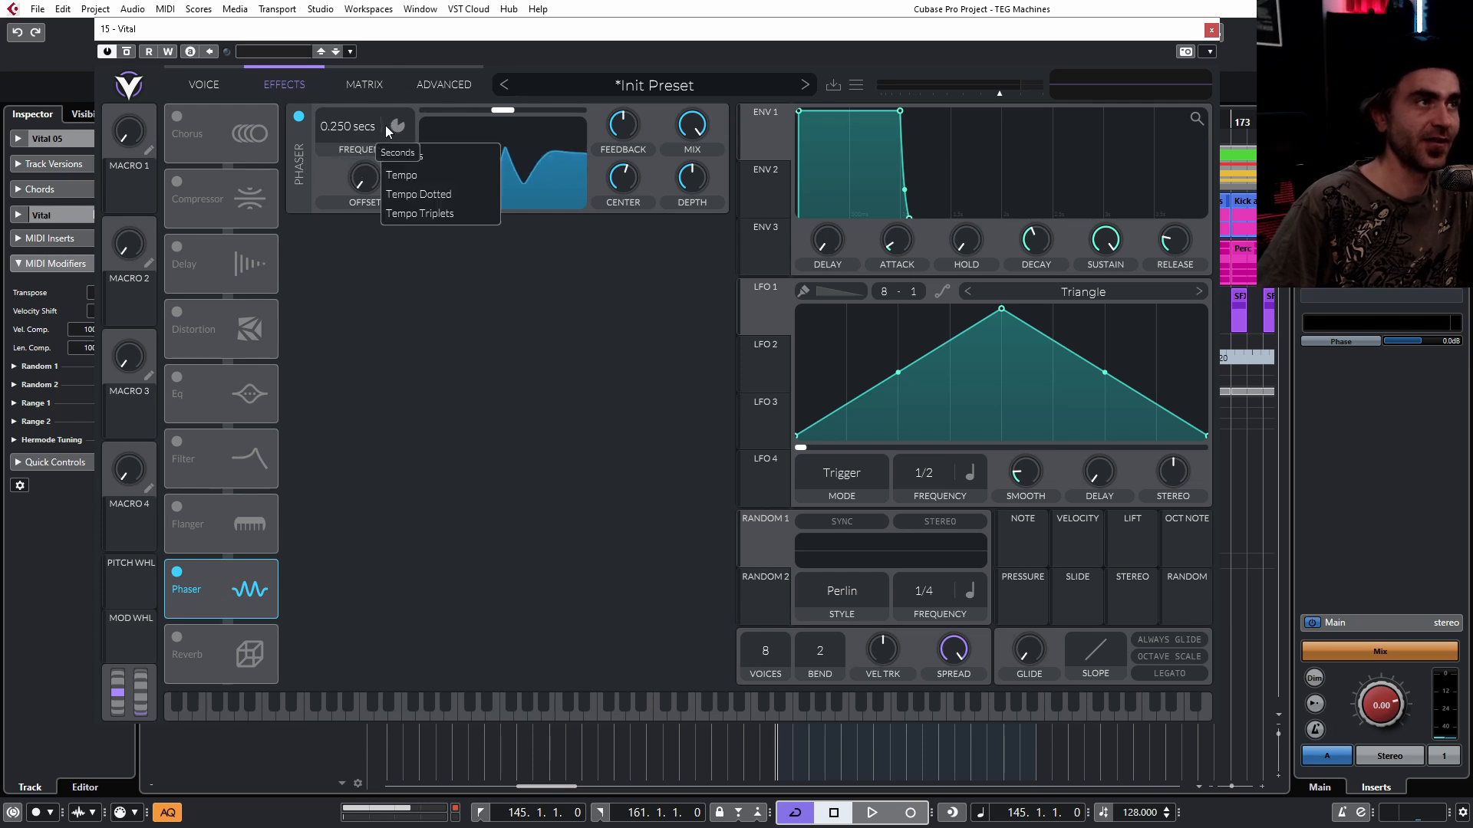
pyautogui.click(395, 175)
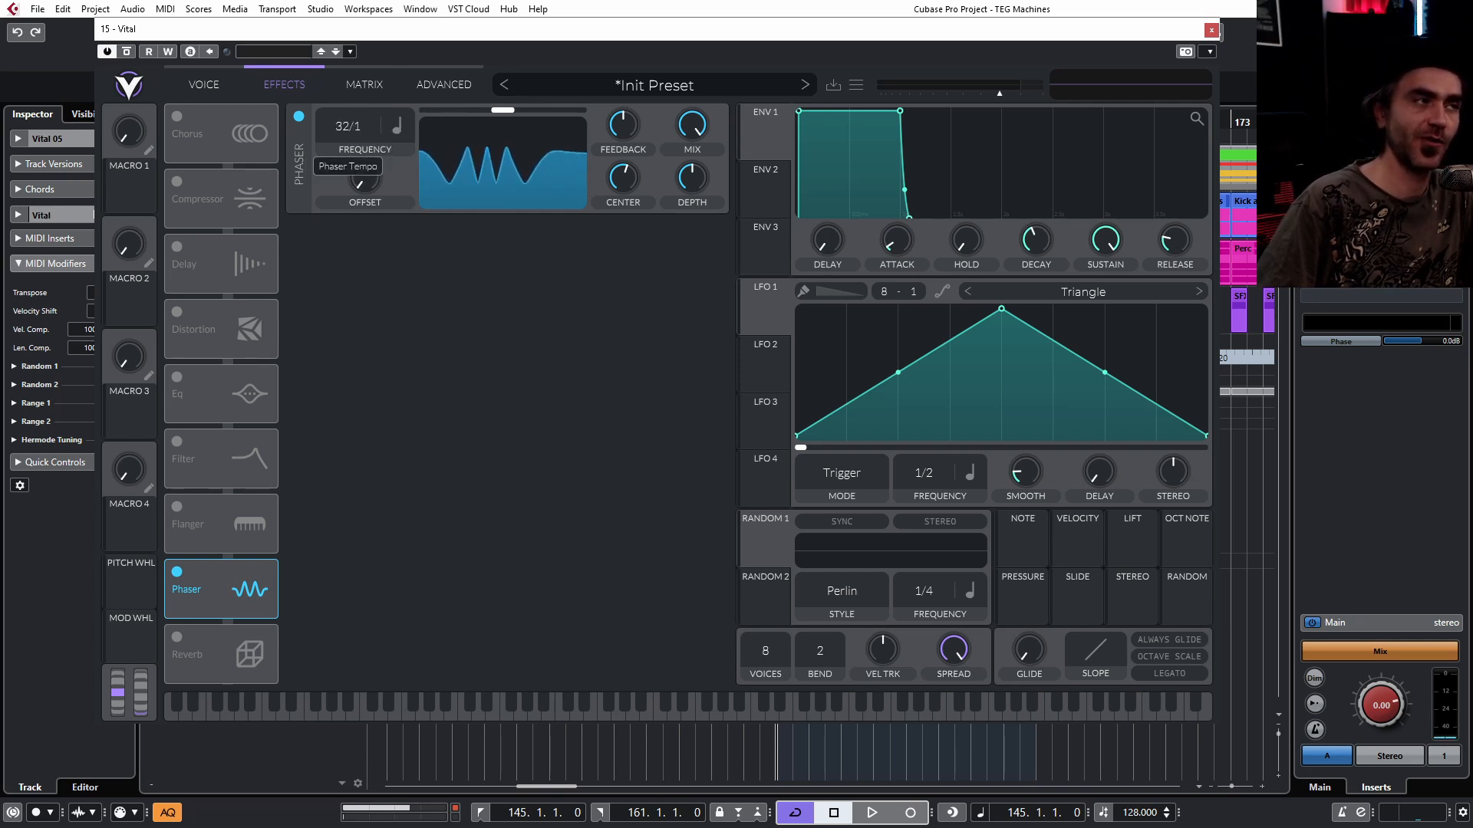
pyautogui.moveTo(372, 130); pyautogui.dragTo(424, 397)
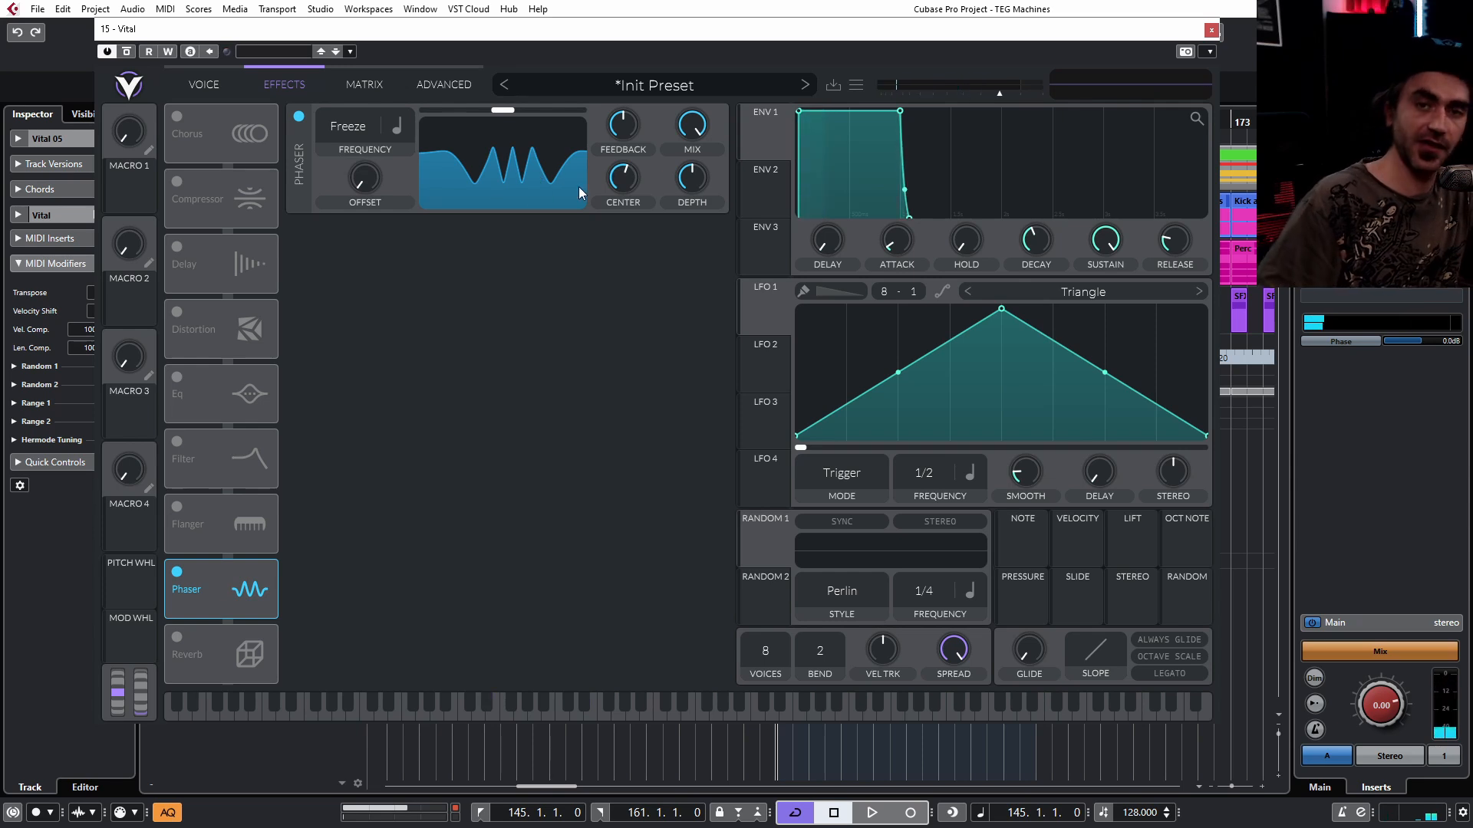
# - Sweep the phaser's blend slider up to 2.000 and back to its middle position, and lower the Center knob
pyautogui.moveTo(624, 184)
pyautogui.mouseDown()
pyautogui.moveTo(636, 167)
pyautogui.moveTo(632, 179)
pyautogui.mouseUp()
pyautogui.moveTo(507, 119); pyautogui.dragTo(420, 126)
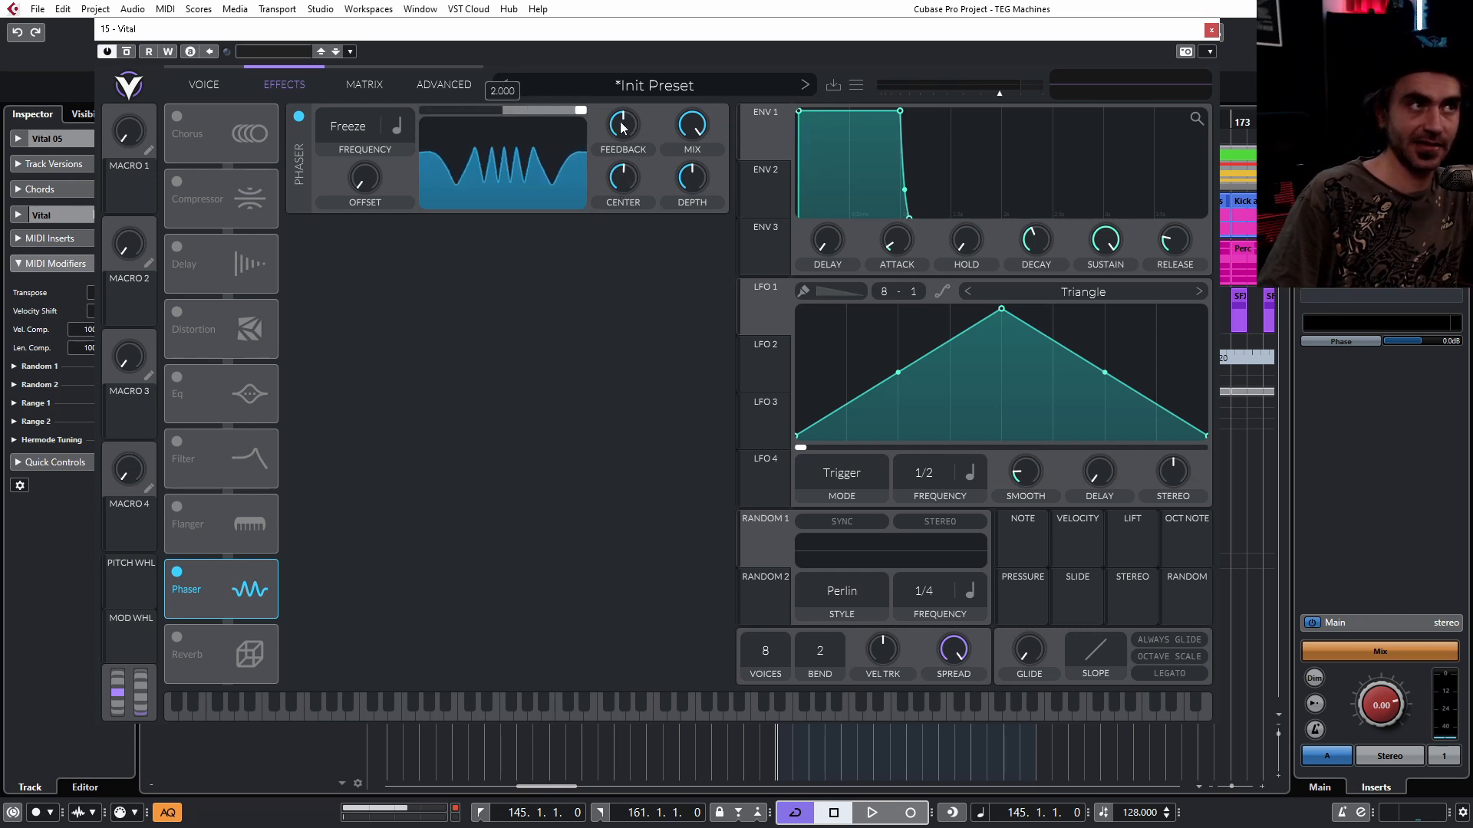
pyautogui.moveTo(625, 121); pyautogui.dragTo(503, 130)
pyautogui.moveTo(625, 181); pyautogui.dragTo(627, 219)
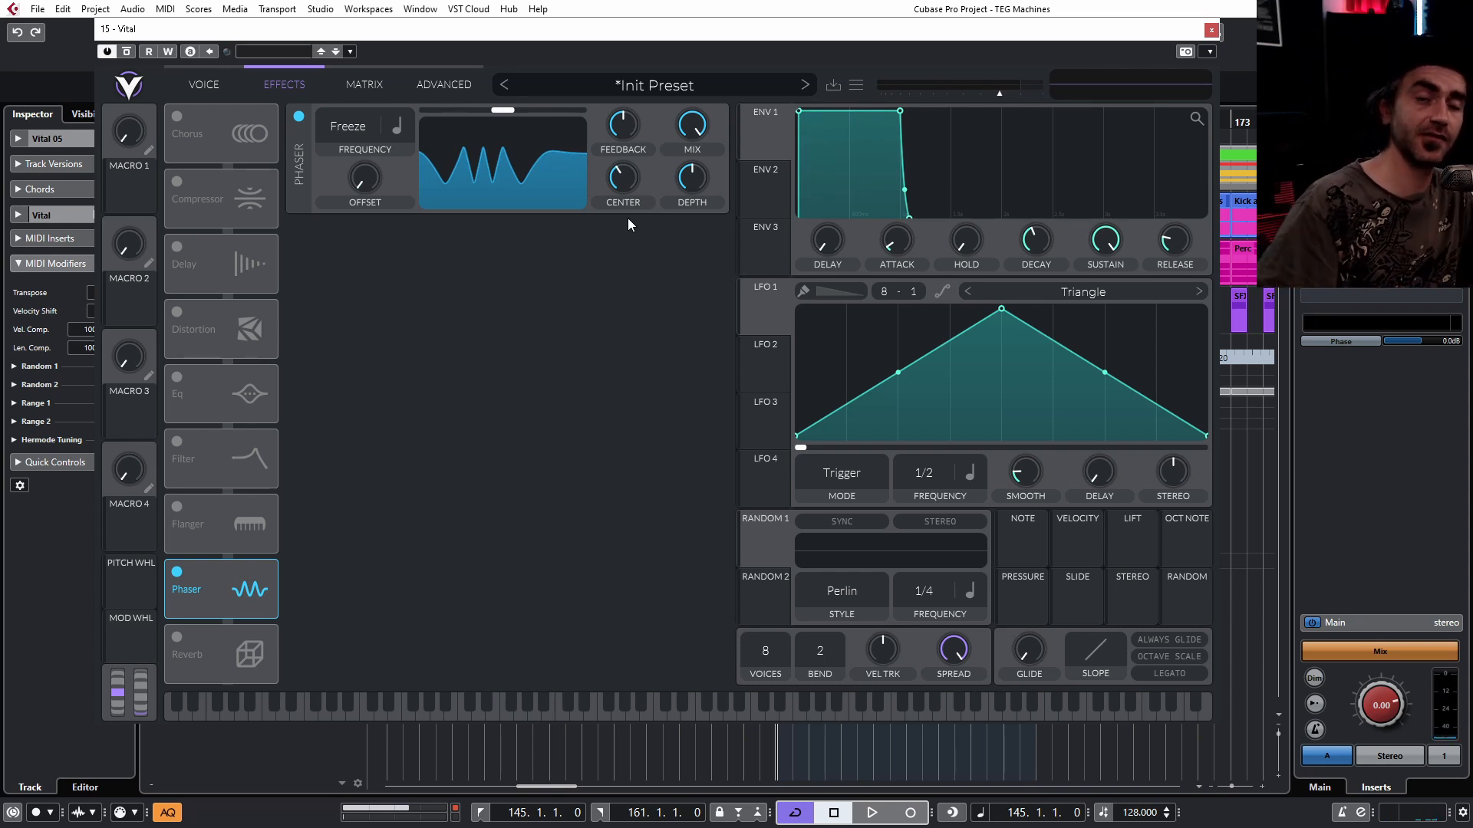
# - Switch LFO 1's frequency to keytrack mode with minimum smoothing and assign it to the phaser's Center at about 35 semitones
pyautogui.click(965, 471)
pyautogui.click(983, 578)
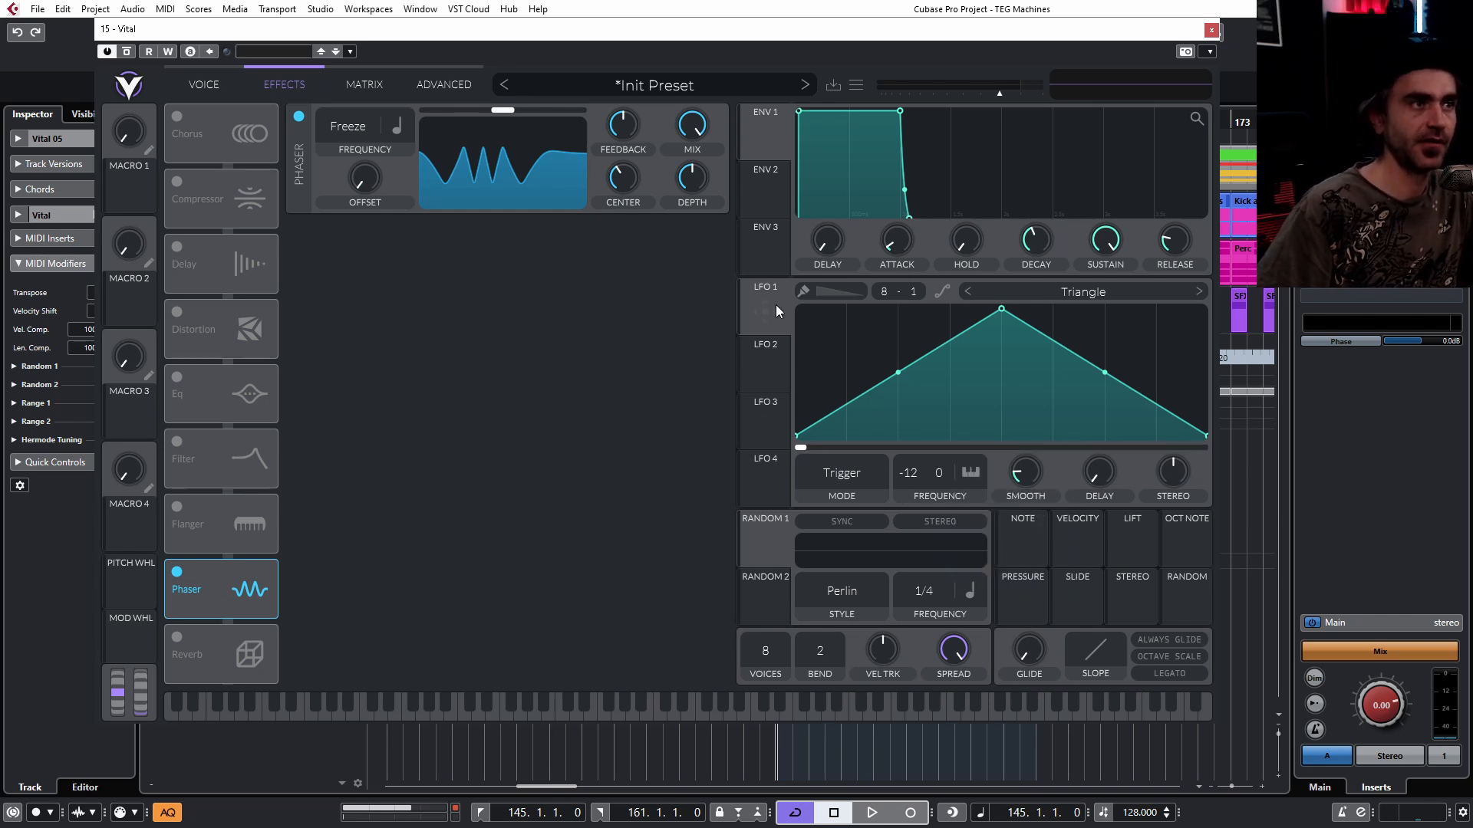
pyautogui.moveTo(767, 308); pyautogui.dragTo(618, 186)
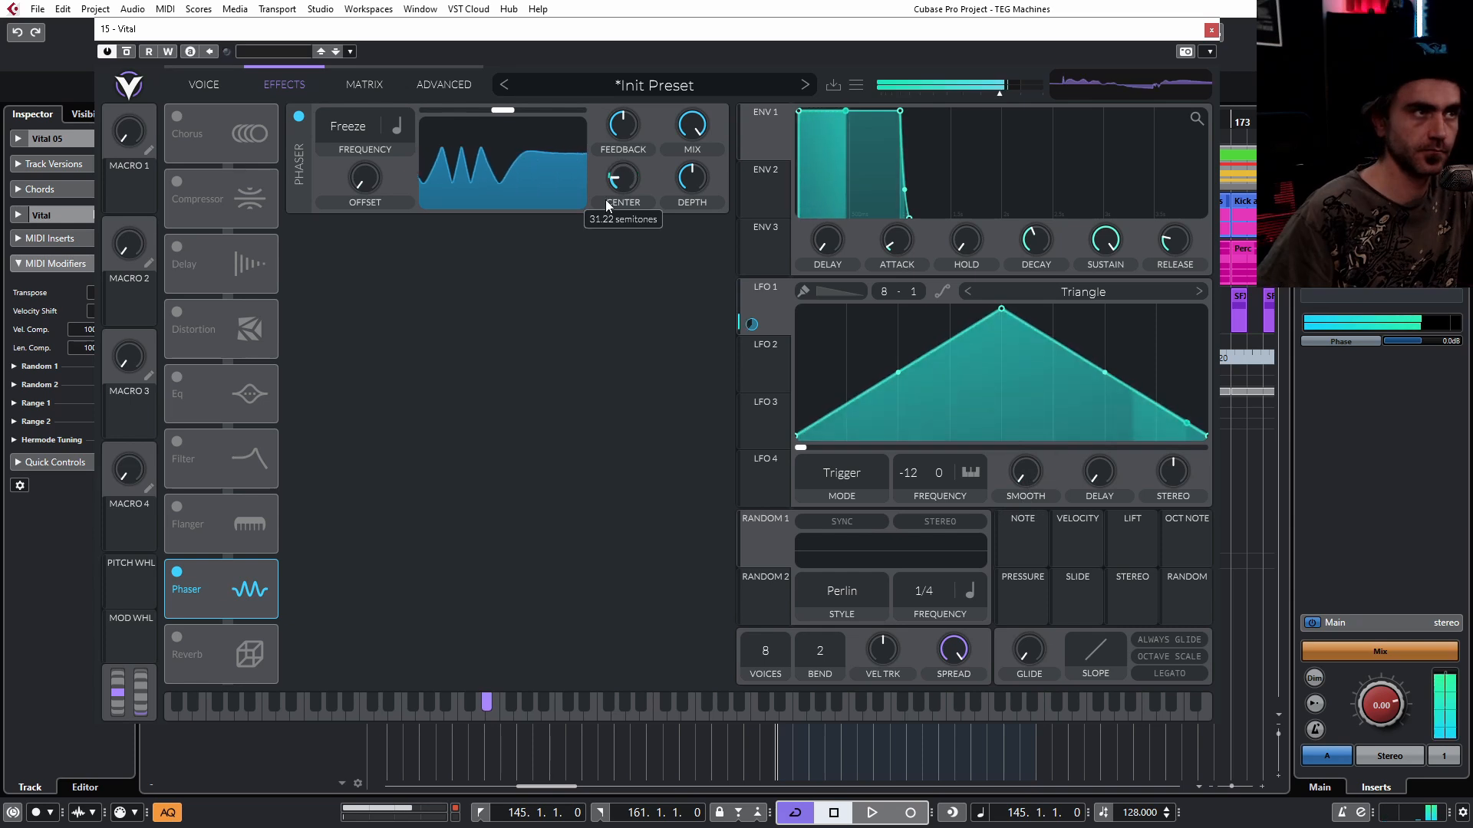
pyautogui.moveTo(627, 153); pyautogui.dragTo(630, 191)
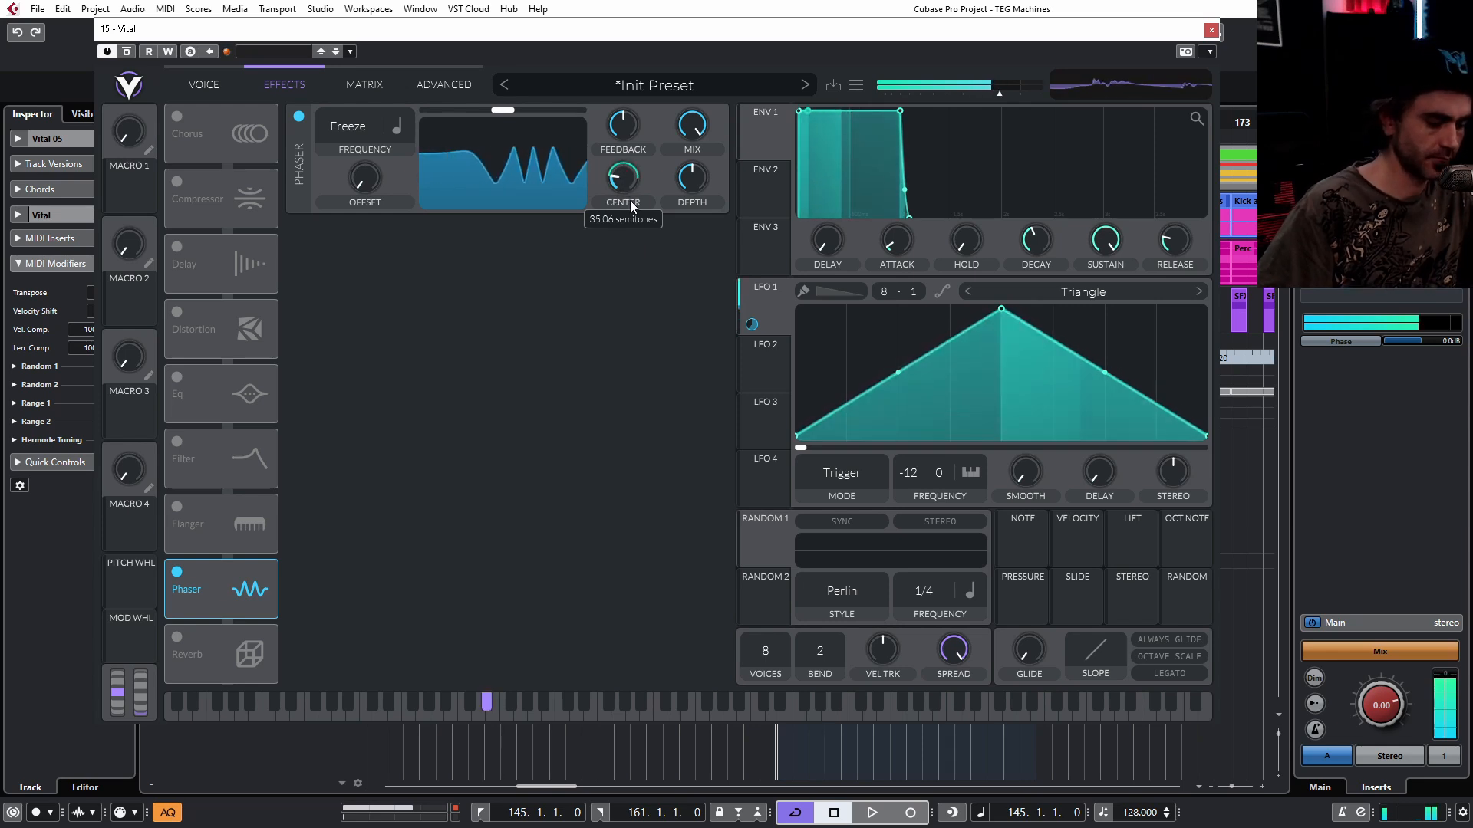
# - Set OSC 1's phase randomization to 0%
pyautogui.click(204, 84)
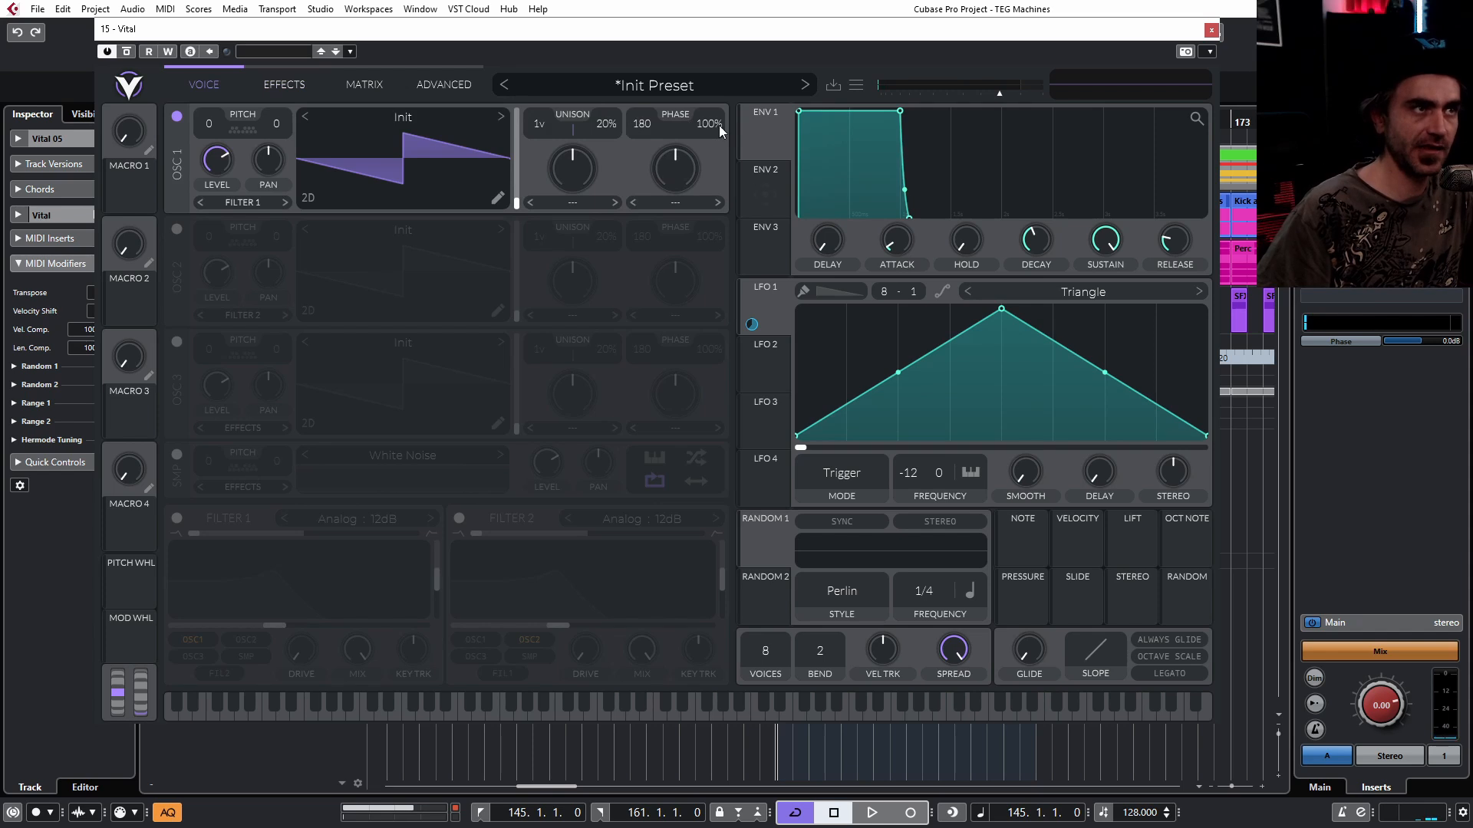
pyautogui.moveTo(719, 126); pyautogui.dragTo(715, 643)
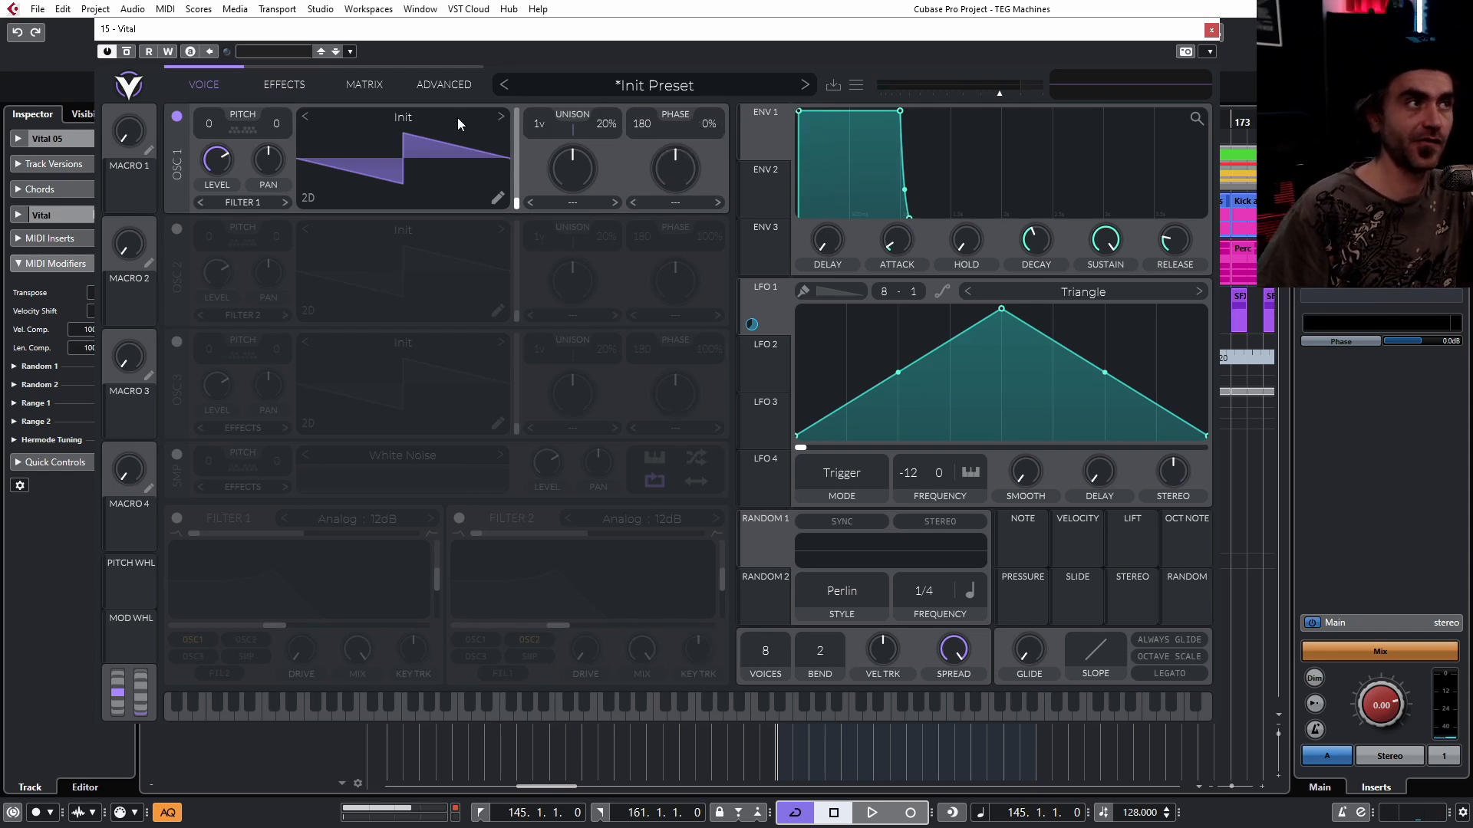
# - Raise LFO 1's modulation amount on the phaser's Center to maximum and lower Center to 8 semitones
pyautogui.click(298, 89)
pyautogui.moveTo(623, 219)
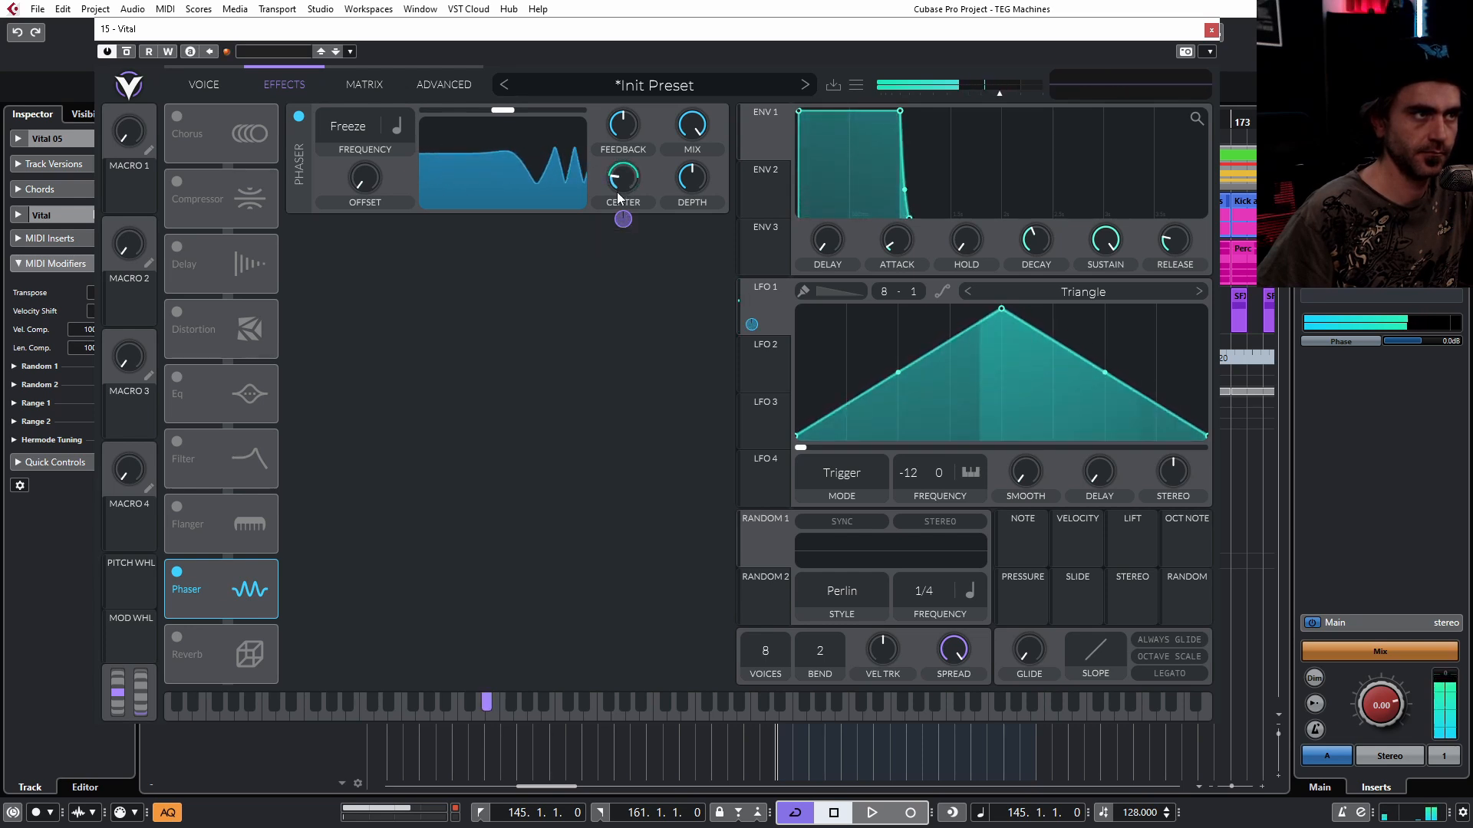
pyautogui.moveTo(625, 220)
pyautogui.mouseDown()
pyautogui.moveTo(628, 138)
pyautogui.moveTo(620, 207)
pyautogui.mouseUp()
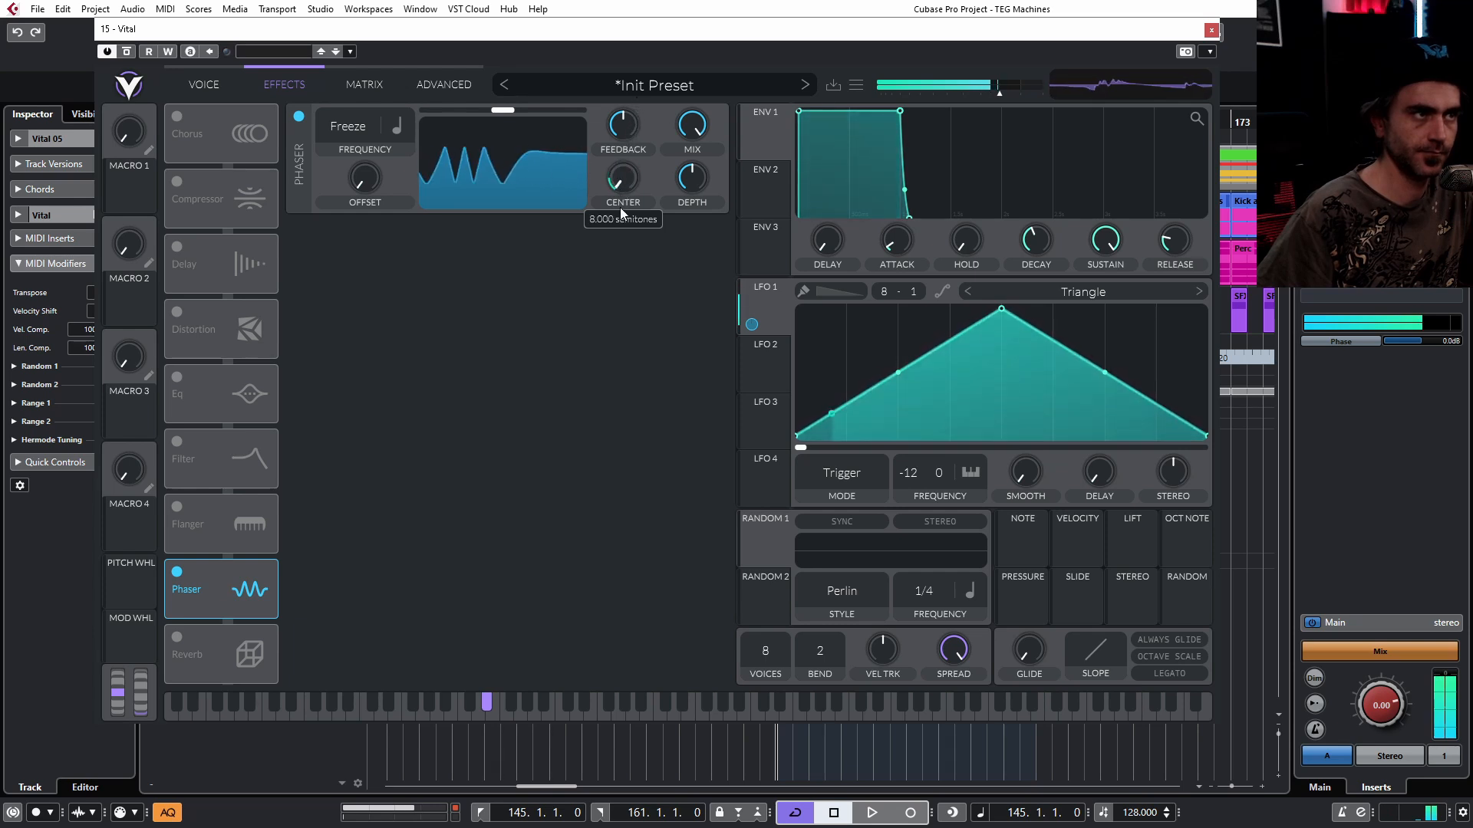
# - Move the phaser's blend slider to its maximum and increase the feedback, leaving depth at its default after testing it
pyautogui.moveTo(513, 111); pyautogui.dragTo(580, 113)
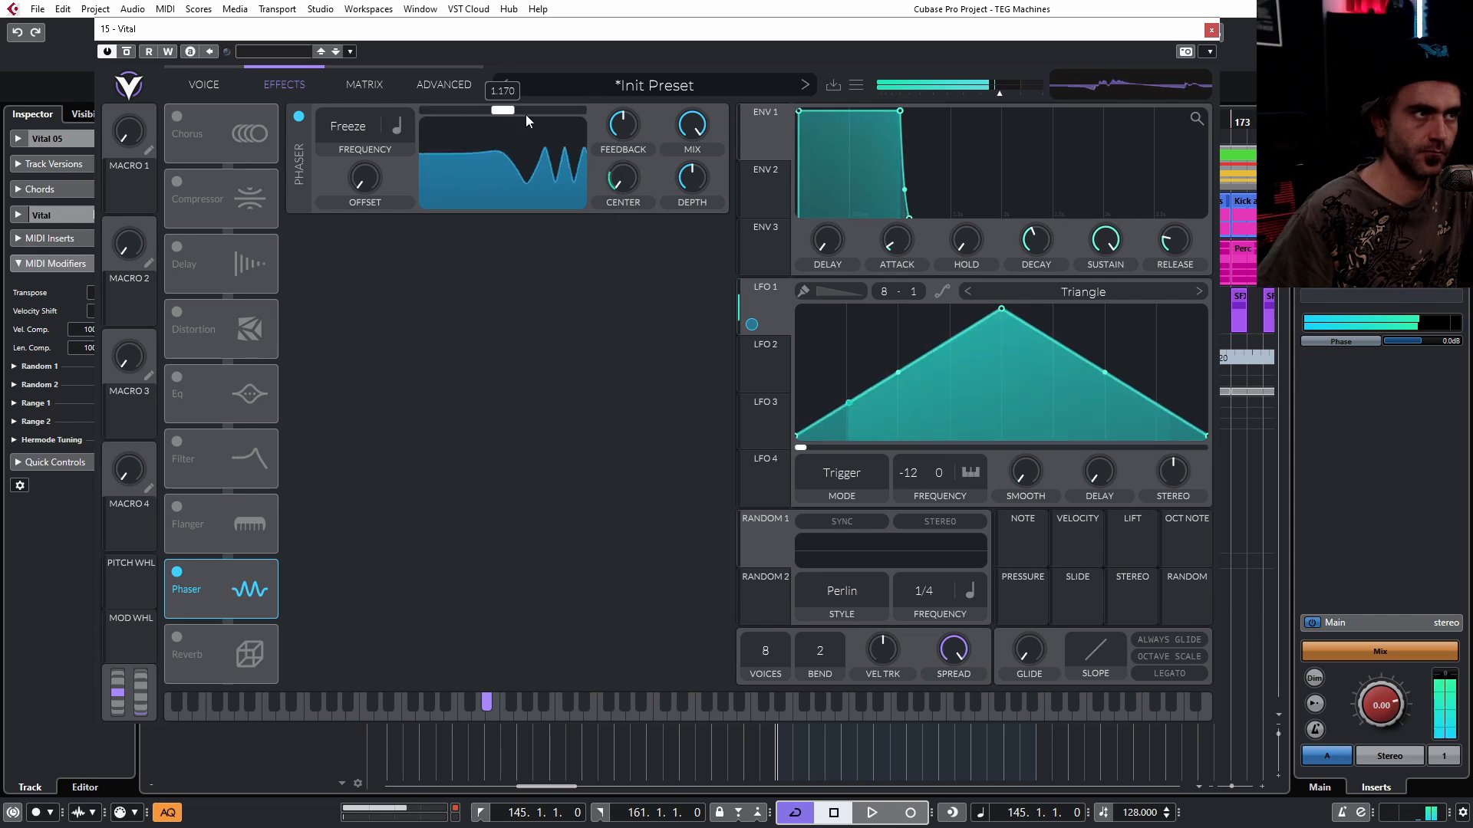
pyautogui.moveTo(686, 181); pyautogui.dragTo(701, 176)
pyautogui.doubleClick(701, 176)
pyautogui.moveTo(624, 127)
pyautogui.mouseDown()
pyautogui.moveTo(642, 98)
pyautogui.moveTo(622, 125)
pyautogui.mouseUp()
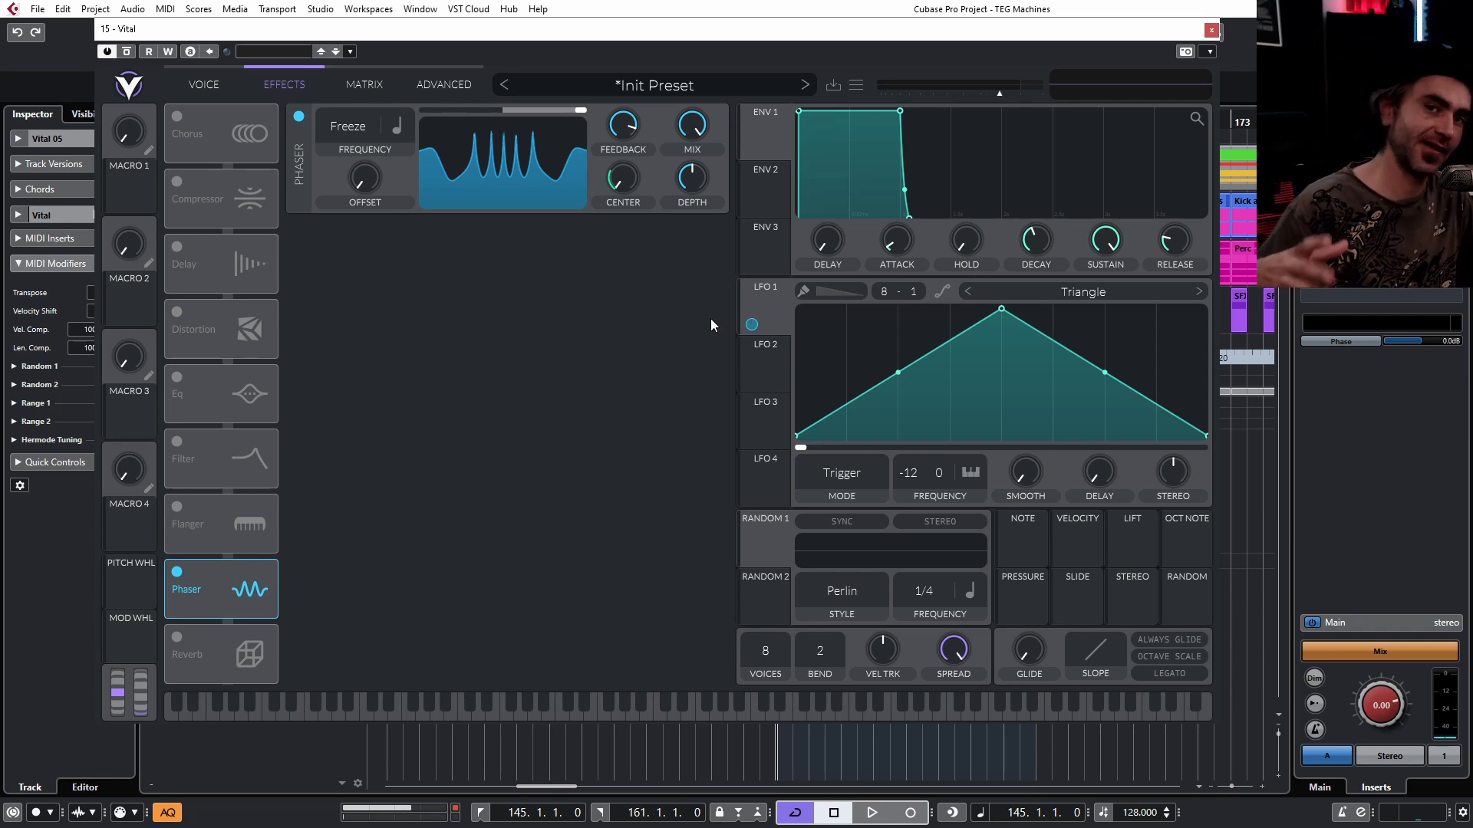
# - Reshape LFO 2 into a rising ramp and assign it to OSC 1's phase, with the phase set to 0
pyautogui.click(203, 86)
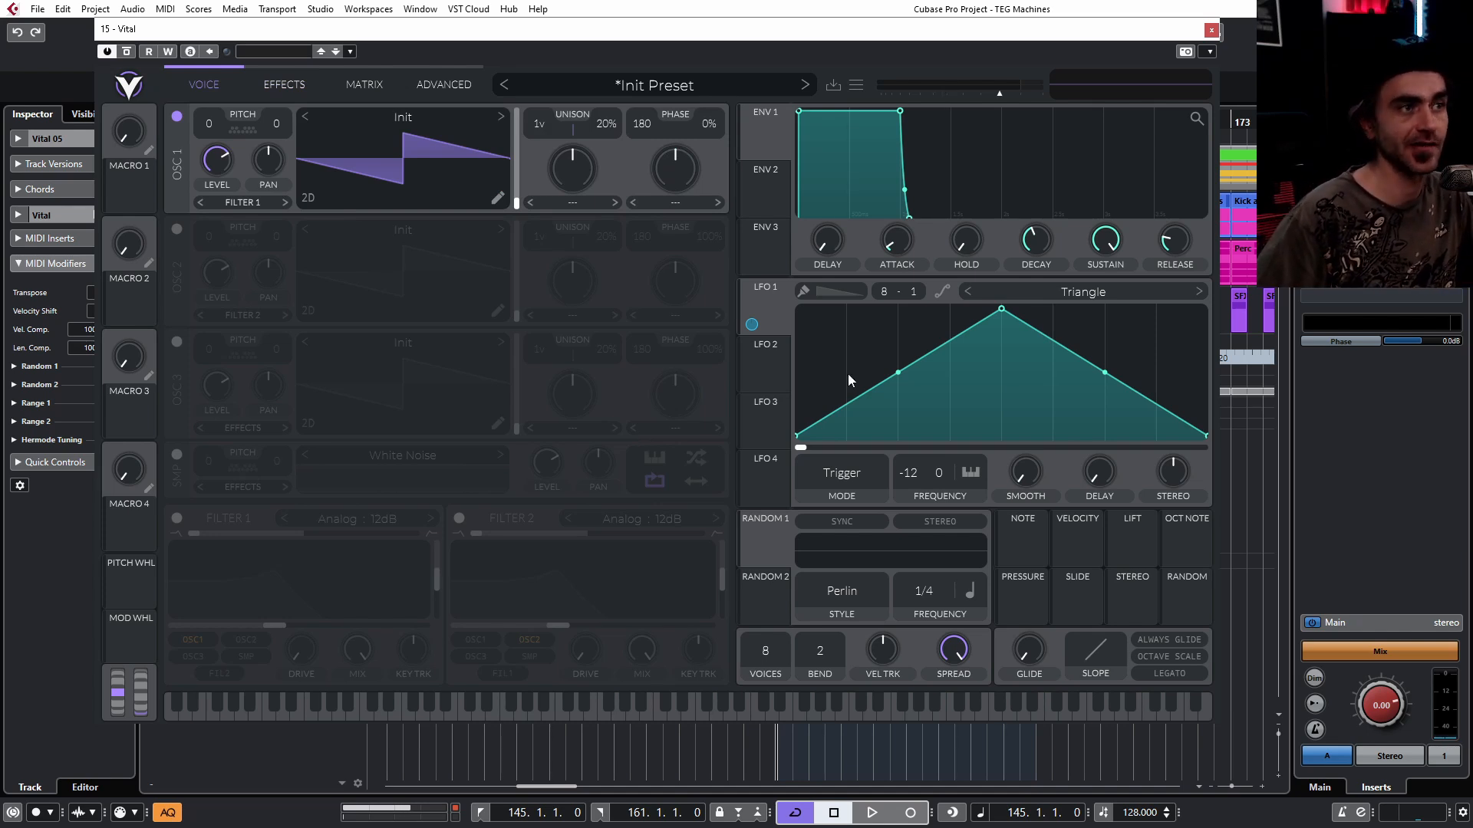
pyautogui.moveTo(758, 370); pyautogui.dragTo(927, 475)
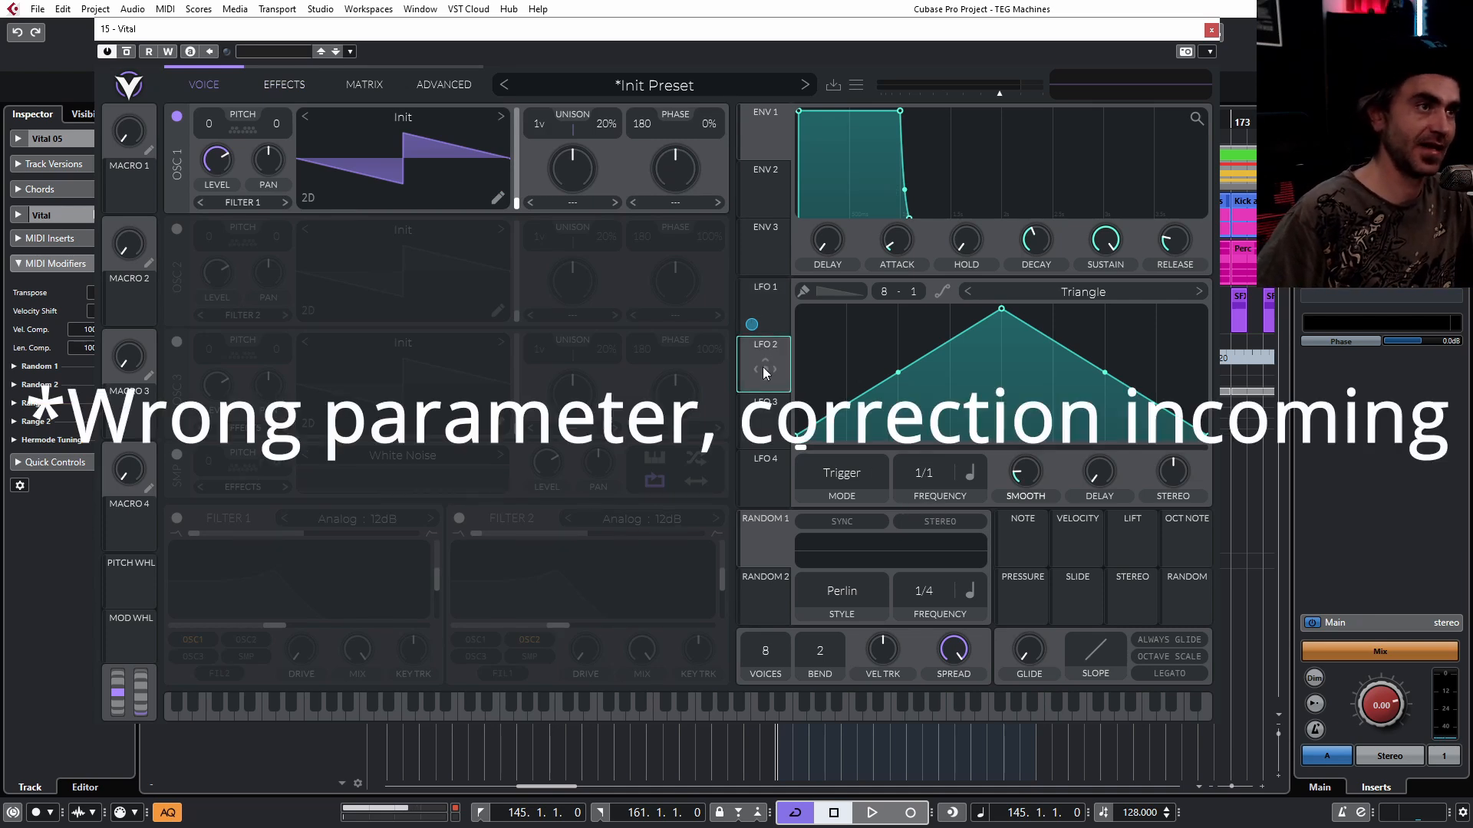
pyautogui.moveTo(762, 367); pyautogui.dragTo(720, 134)
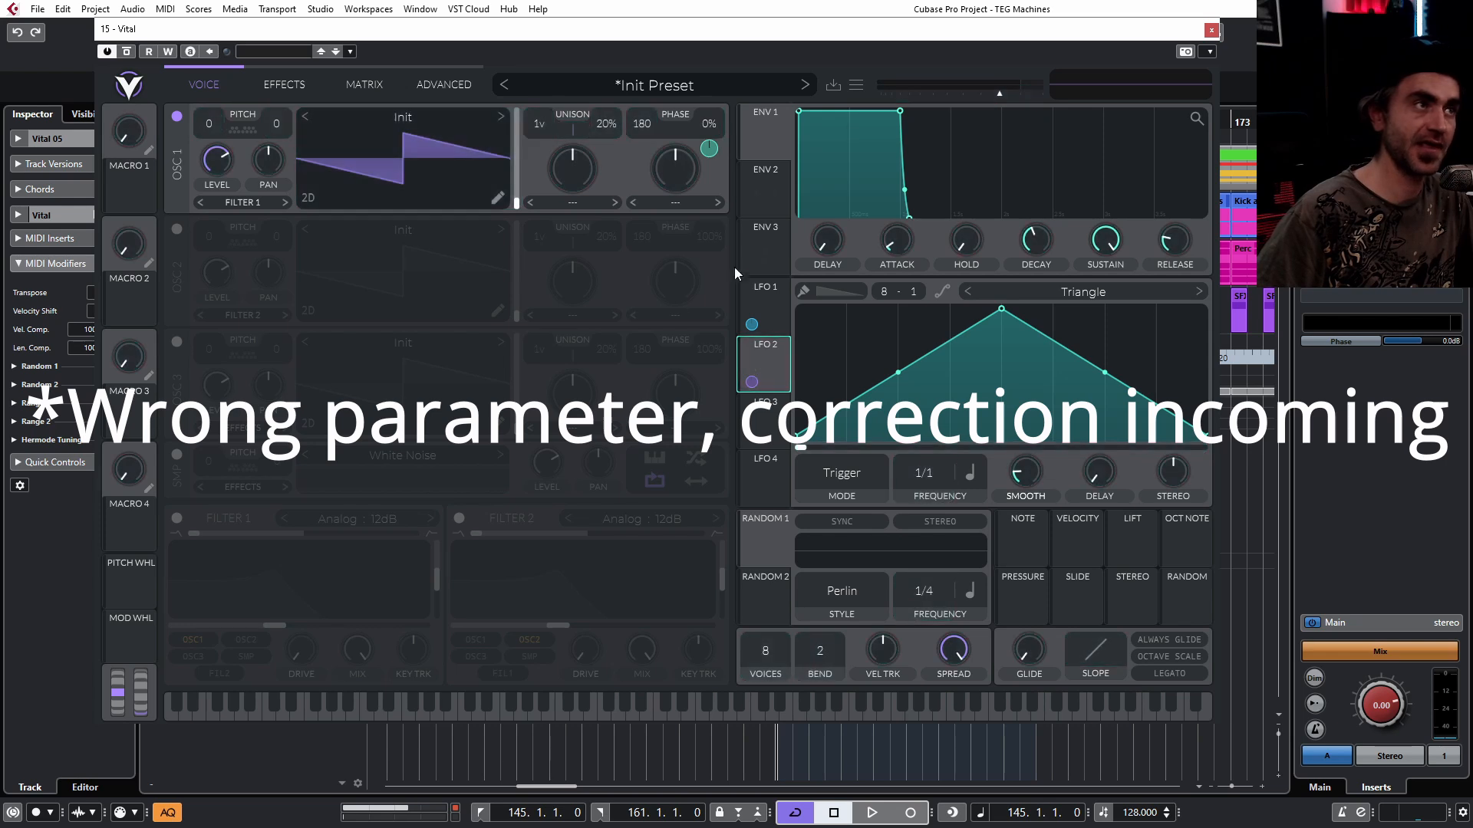
pyautogui.moveTo(1002, 309); pyautogui.dragTo(1203, 310)
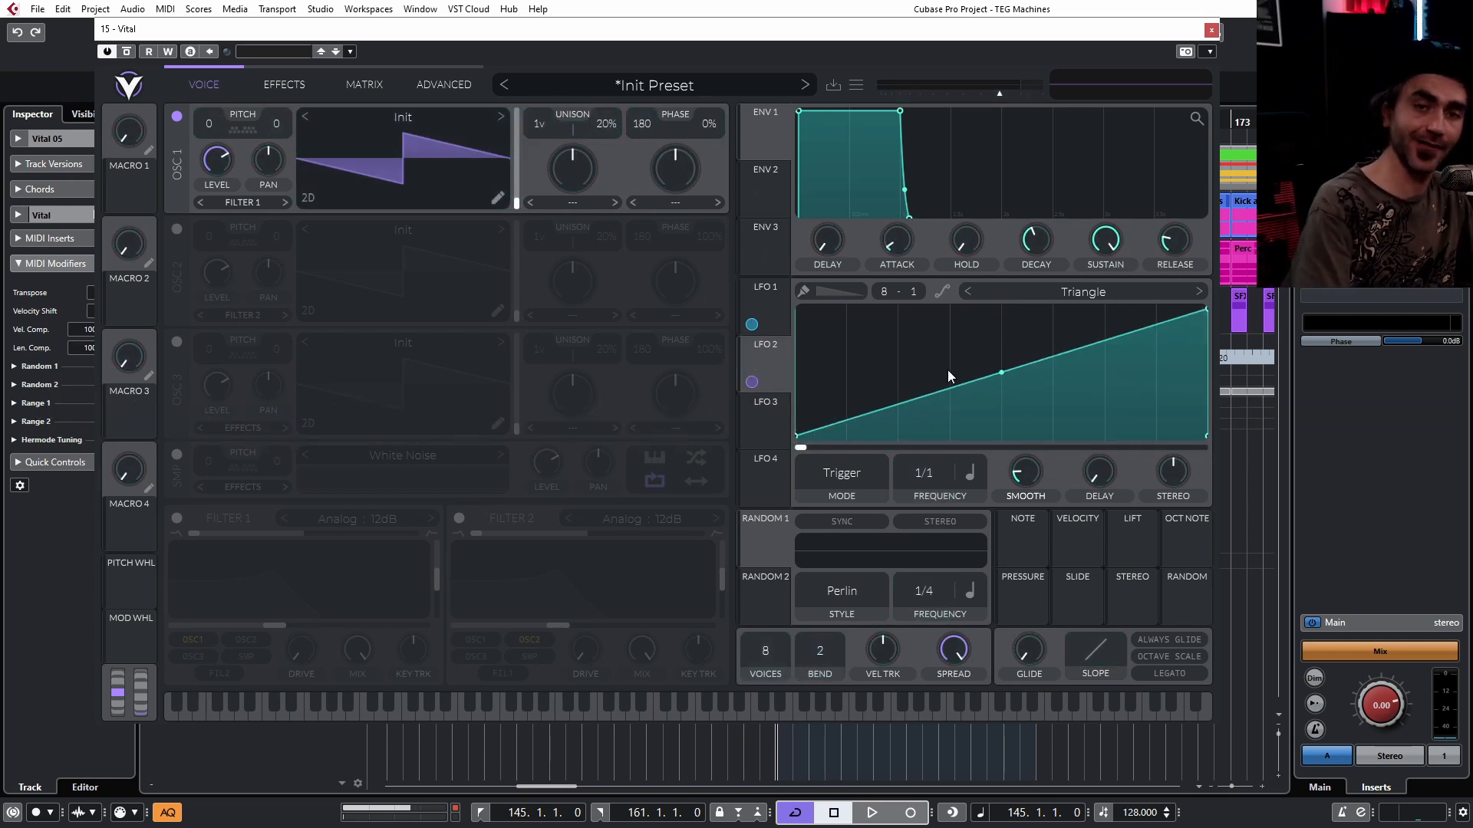
pyautogui.moveTo(641, 125); pyautogui.dragTo(631, 282)
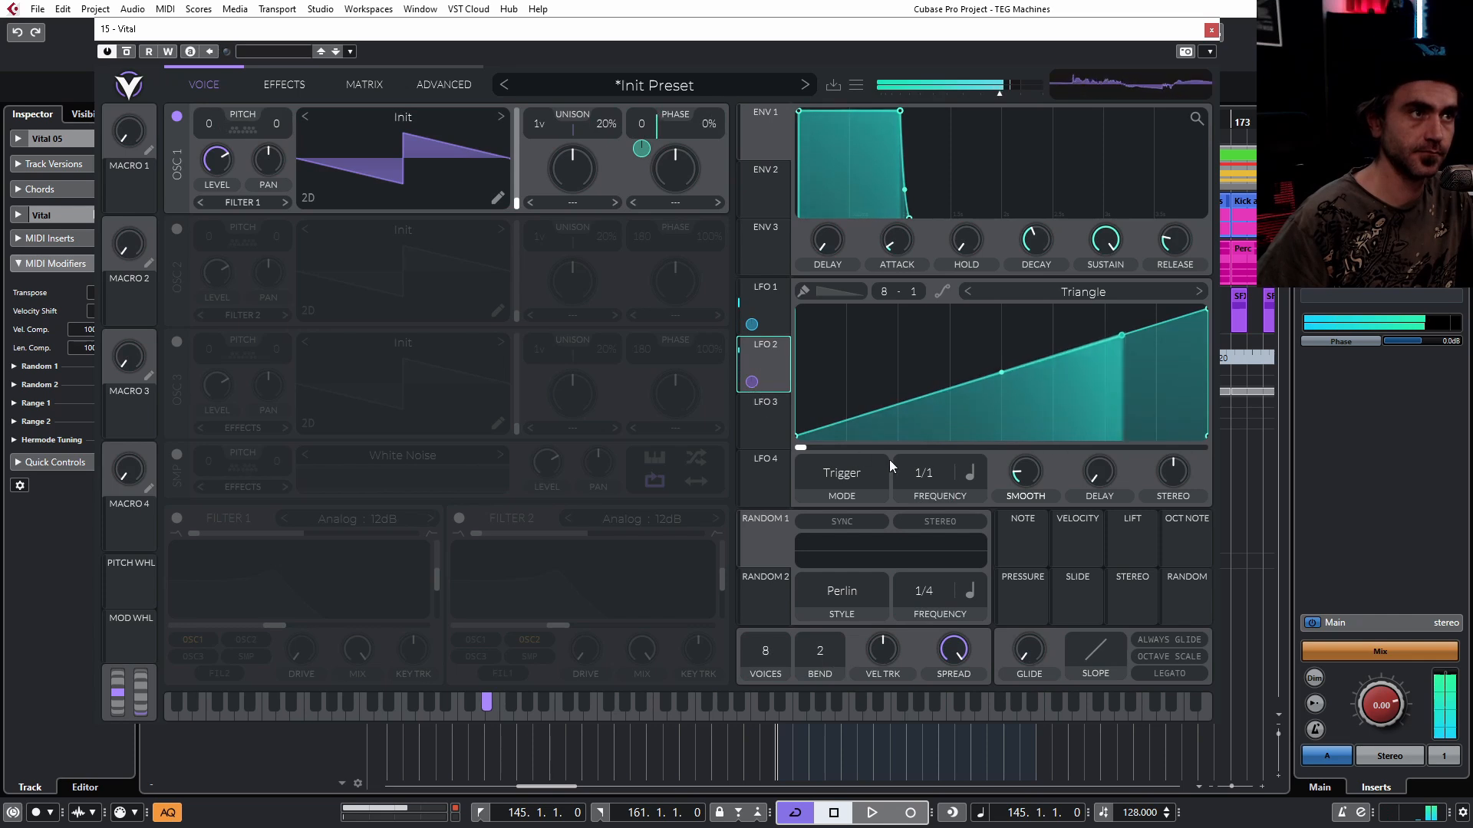
# - Set LFO 2's frequency to 2/1 with minimum smoothing and slightly lower the synth's master volume
pyautogui.moveTo(928, 500); pyautogui.dragTo(928, 504)
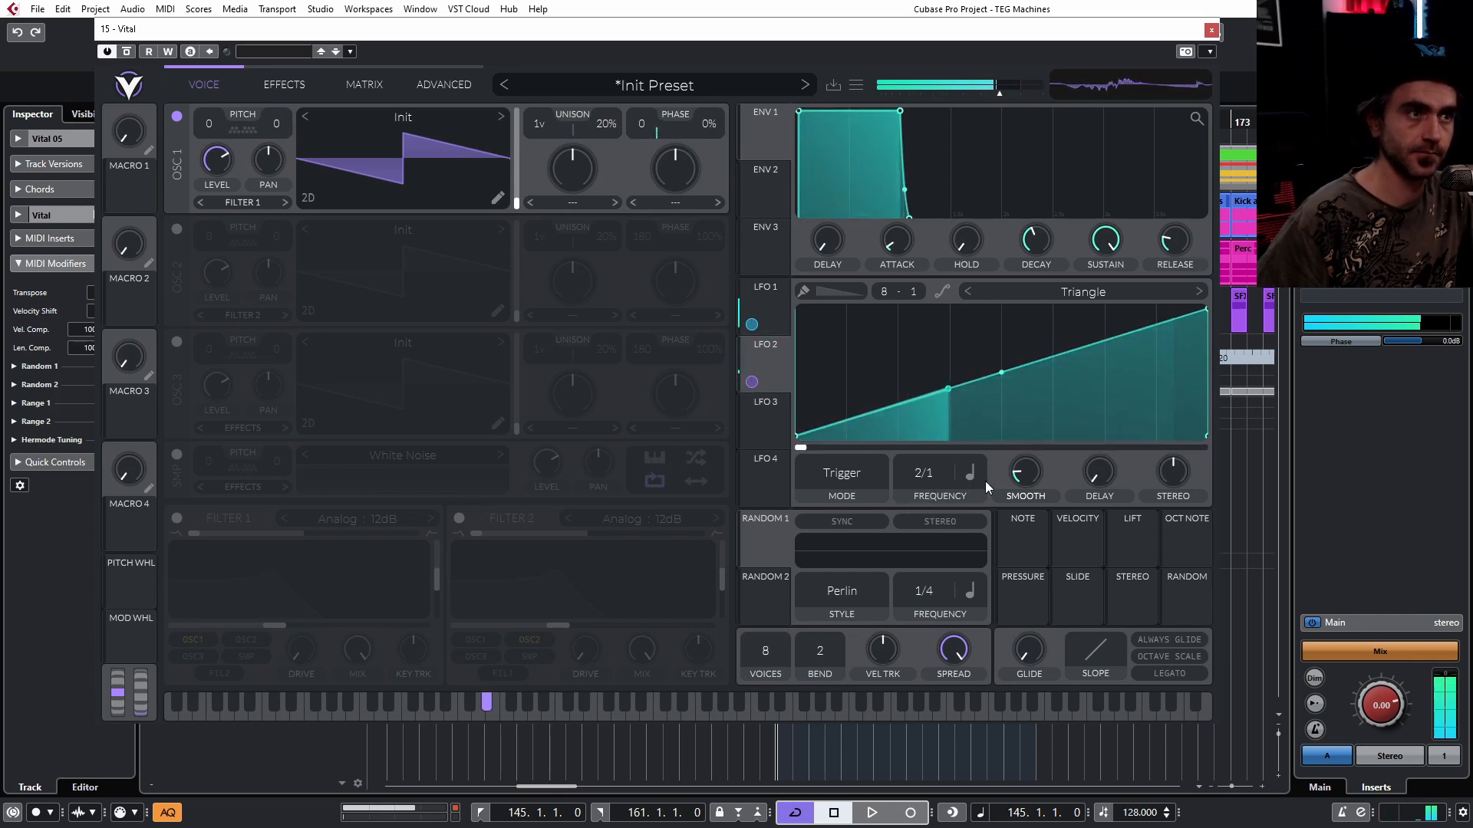
pyautogui.moveTo(1034, 475); pyautogui.dragTo(1028, 510)
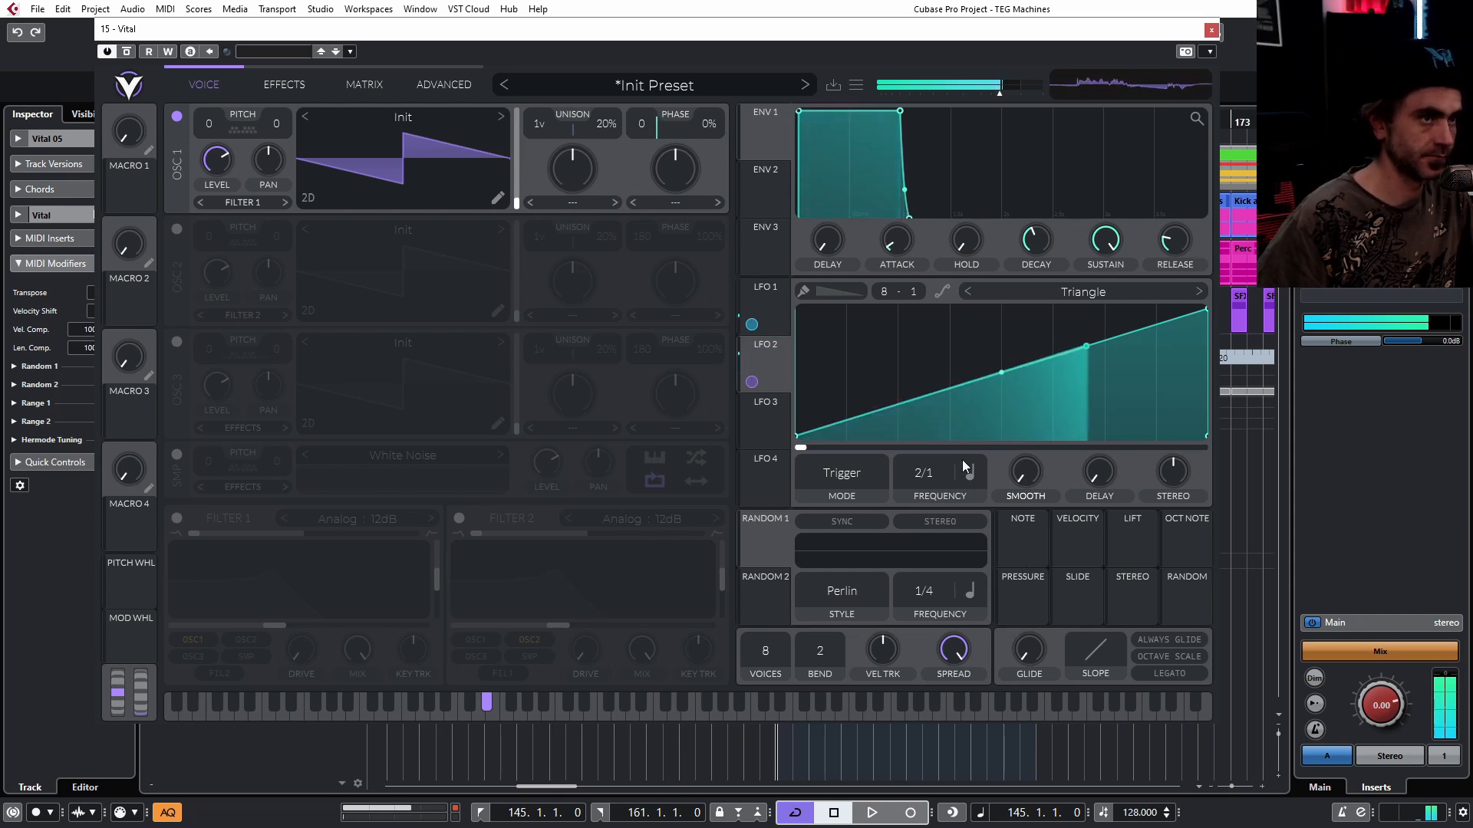
pyautogui.moveTo(933, 473); pyautogui.dragTo(932, 486)
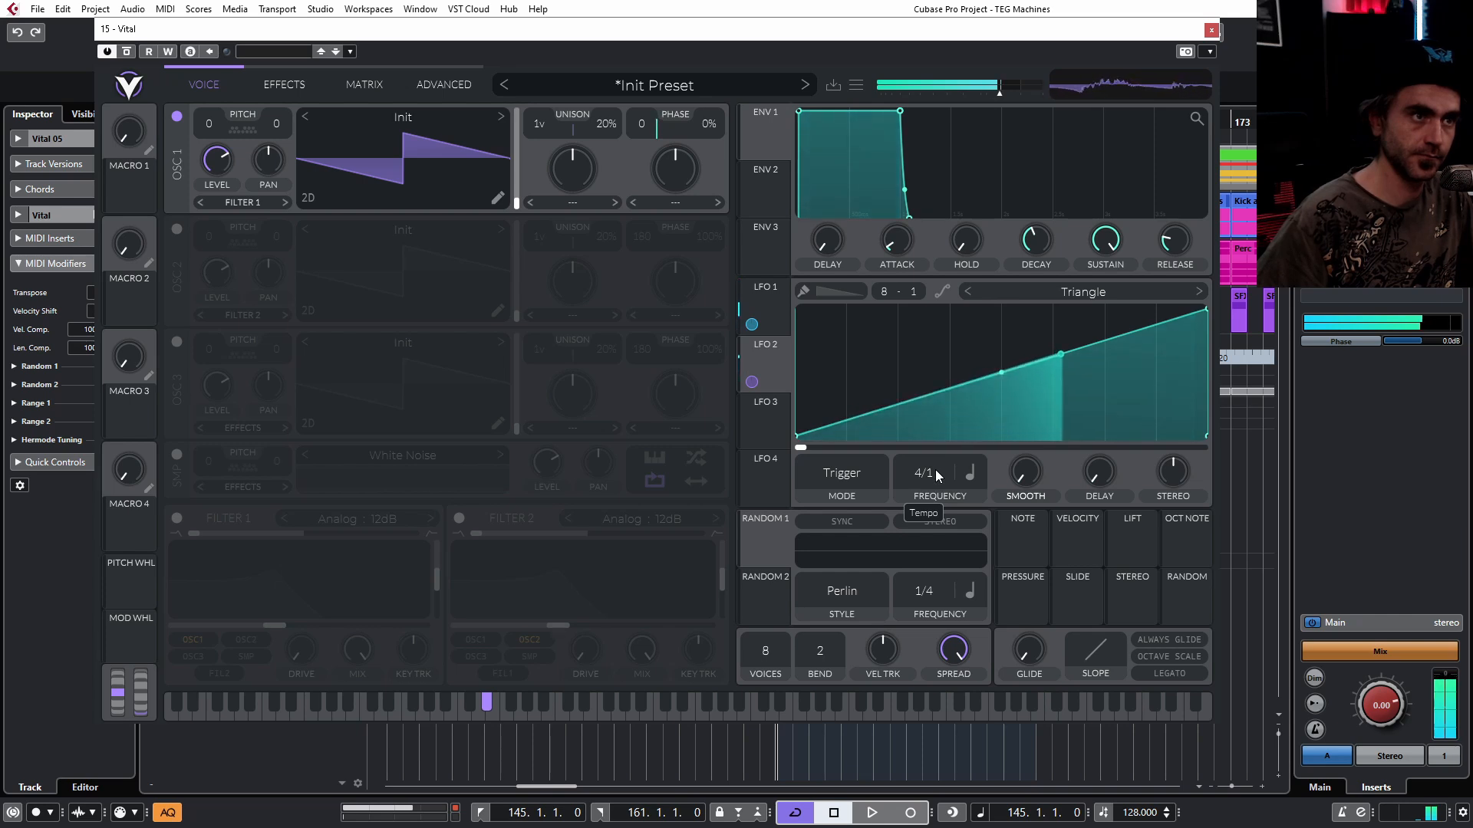
pyautogui.moveTo(936, 470); pyautogui.dragTo(944, 463)
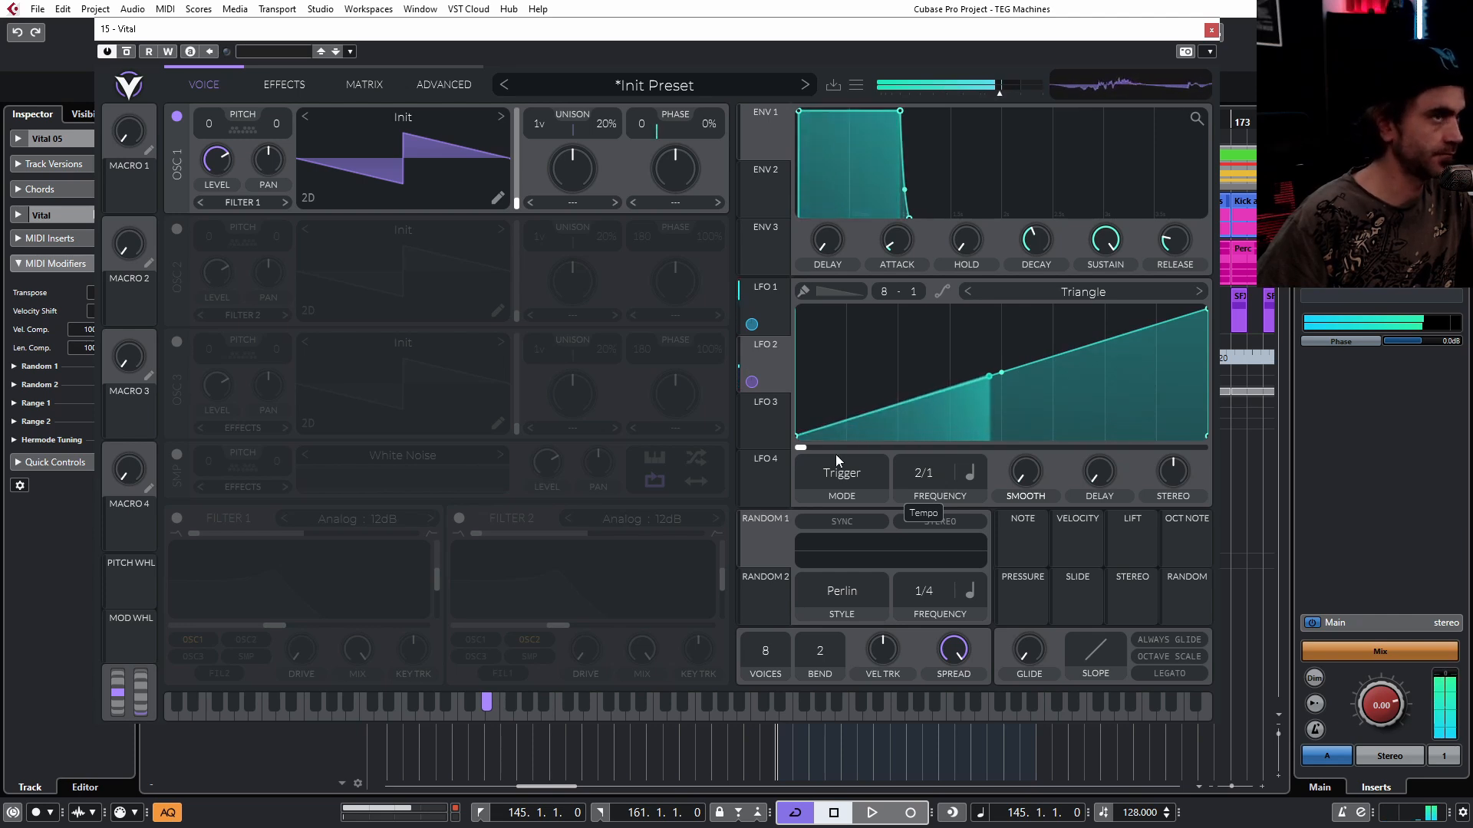
pyautogui.moveTo(993, 92); pyautogui.dragTo(982, 98)
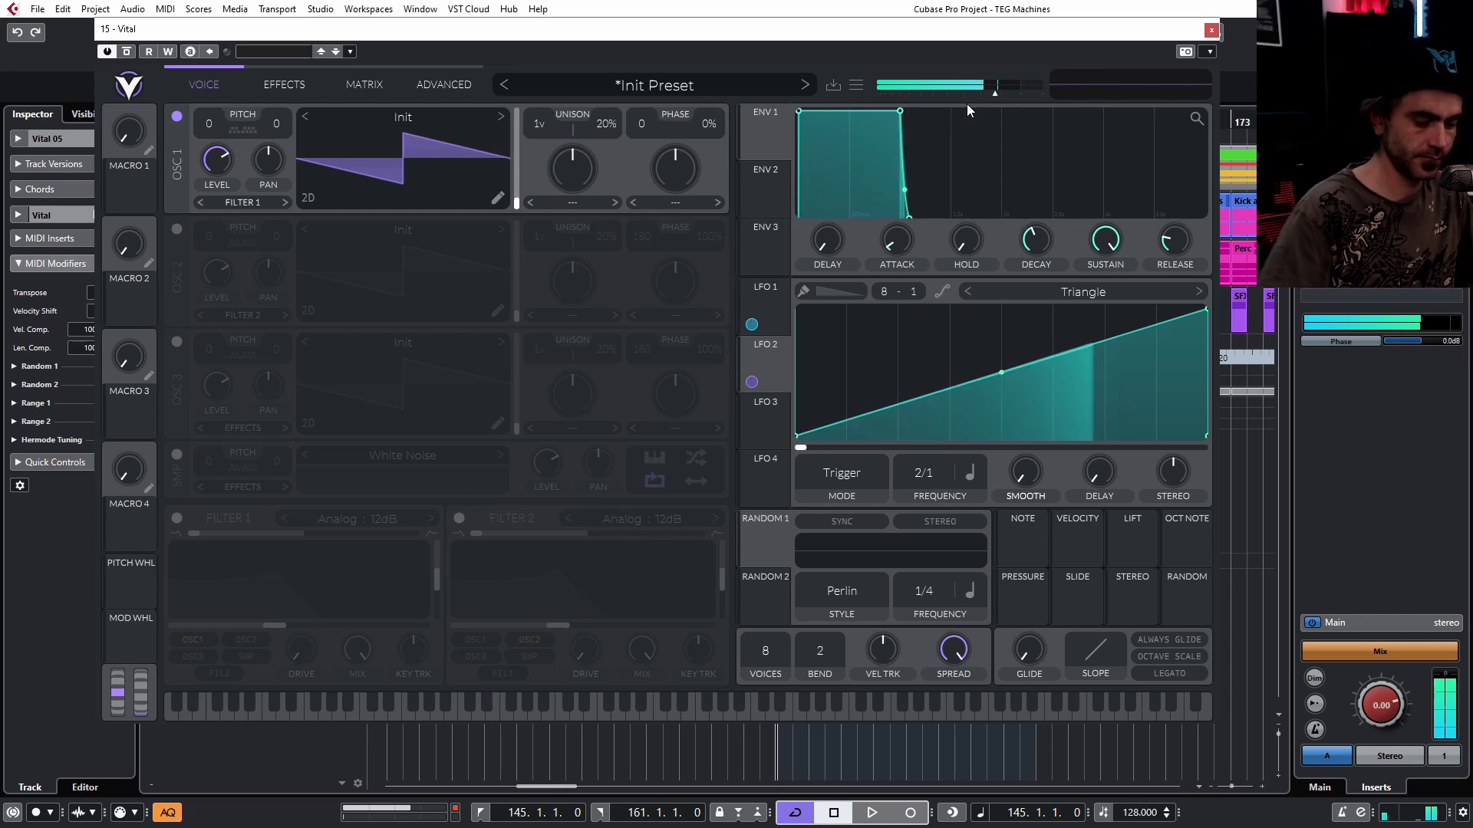
# - Resynthesize the preset into OSC 2's wavetable and enable OSC 2 in place of OSC 1
pyautogui.rightClick(382, 250)
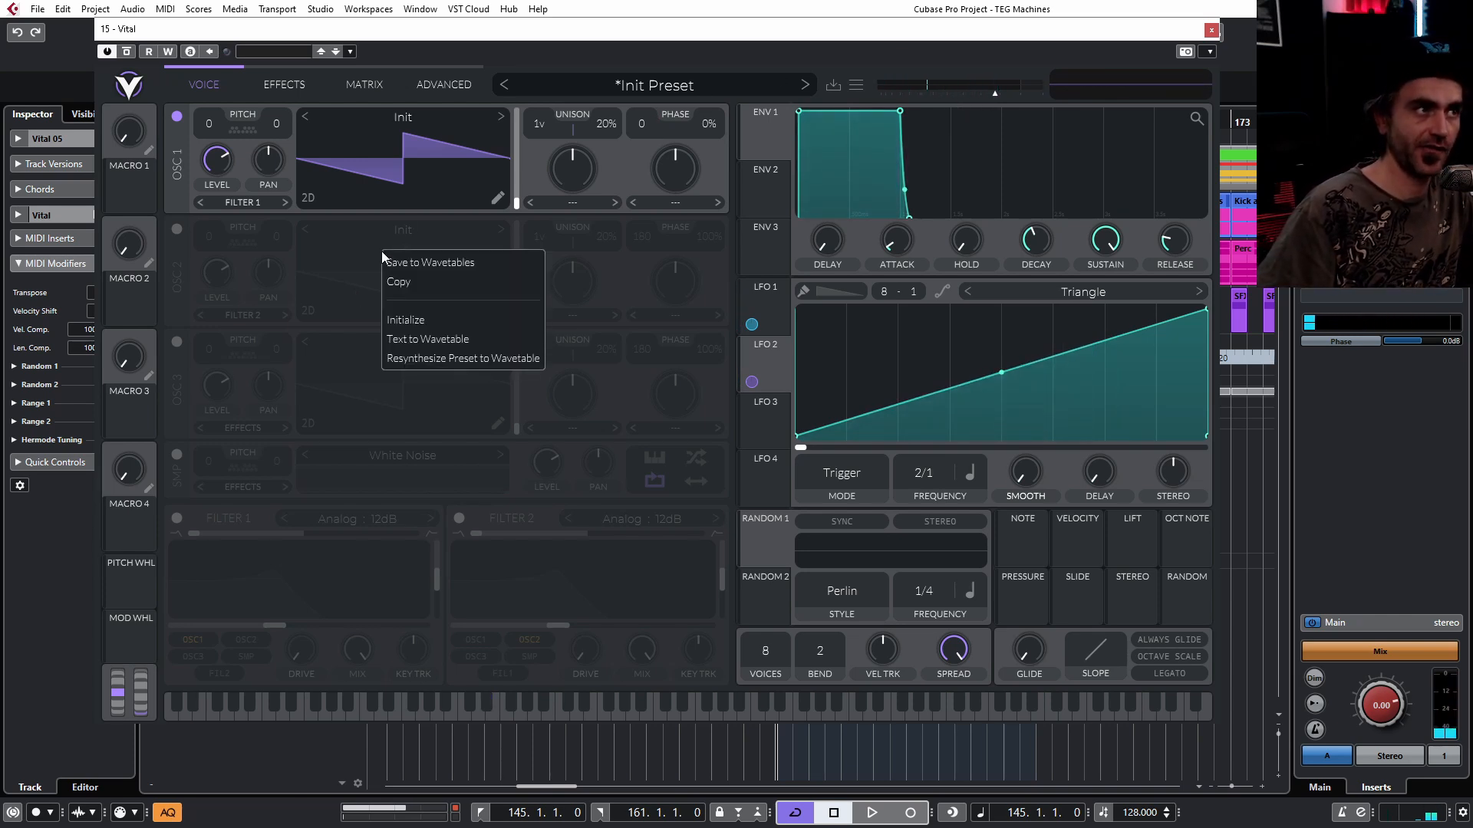
pyautogui.click(418, 361)
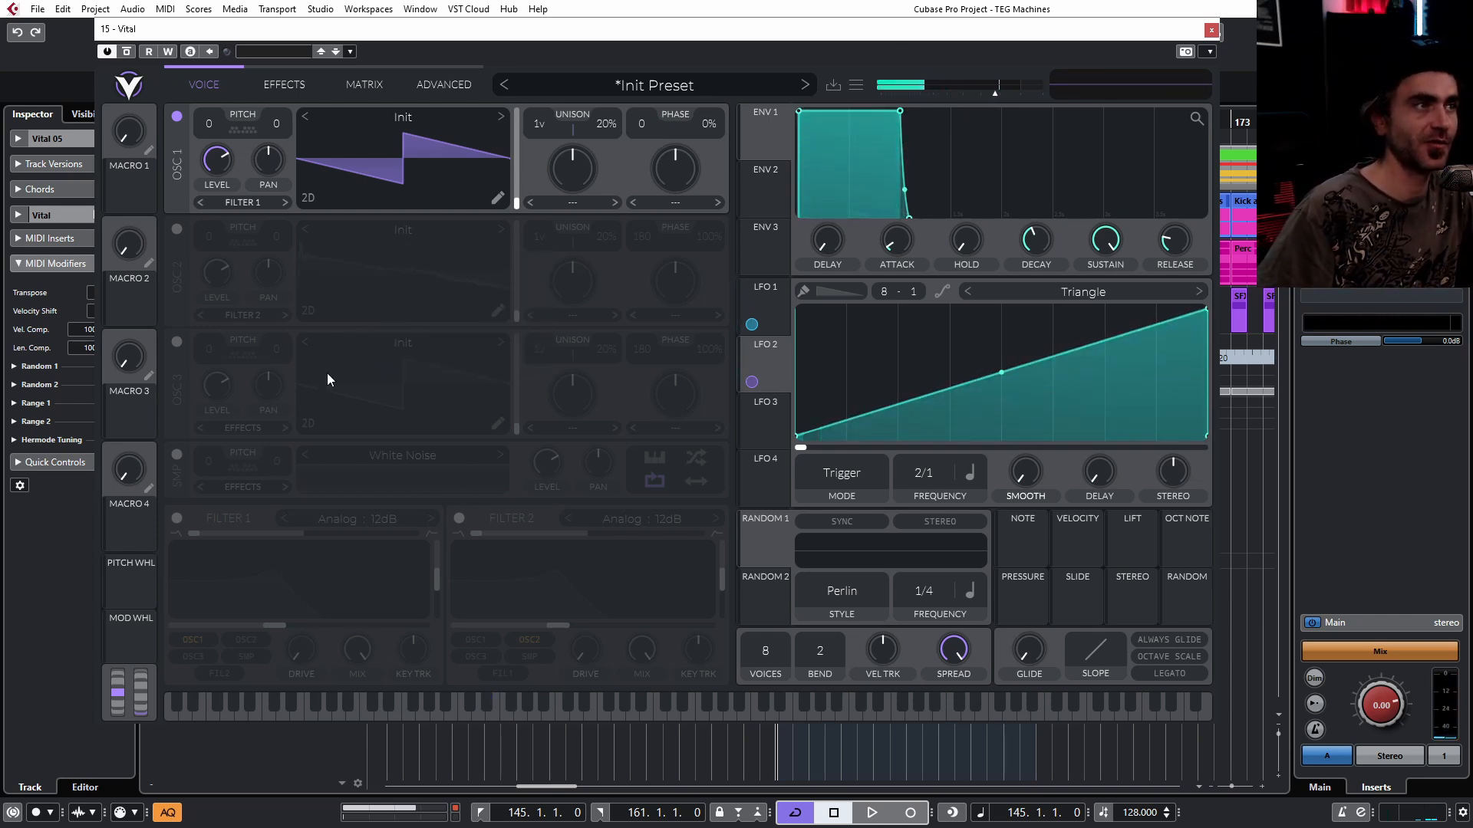
pyautogui.click(176, 230)
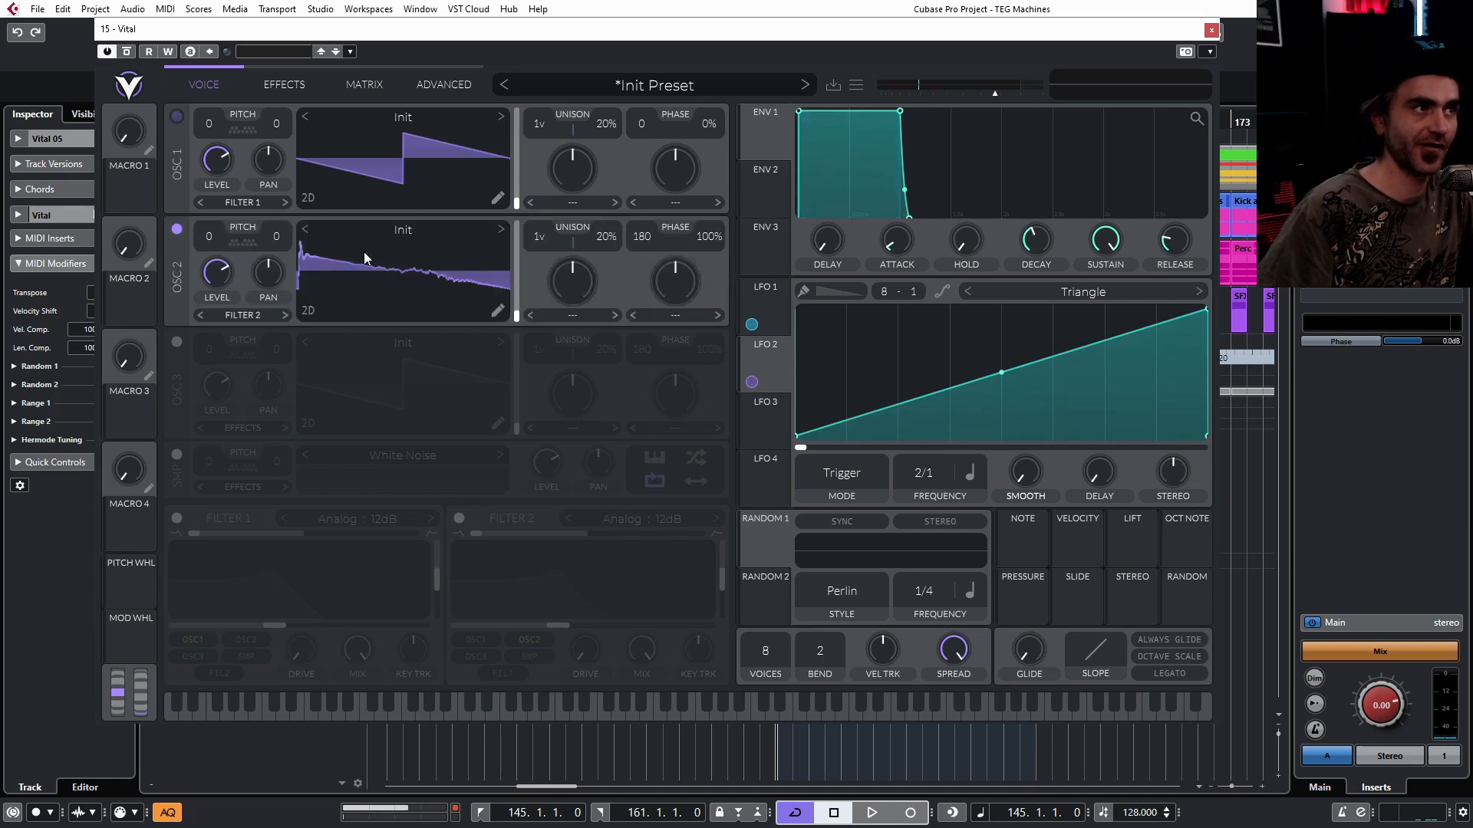
# - Turn the phaser's mix down to 0%
pyautogui.click(288, 85)
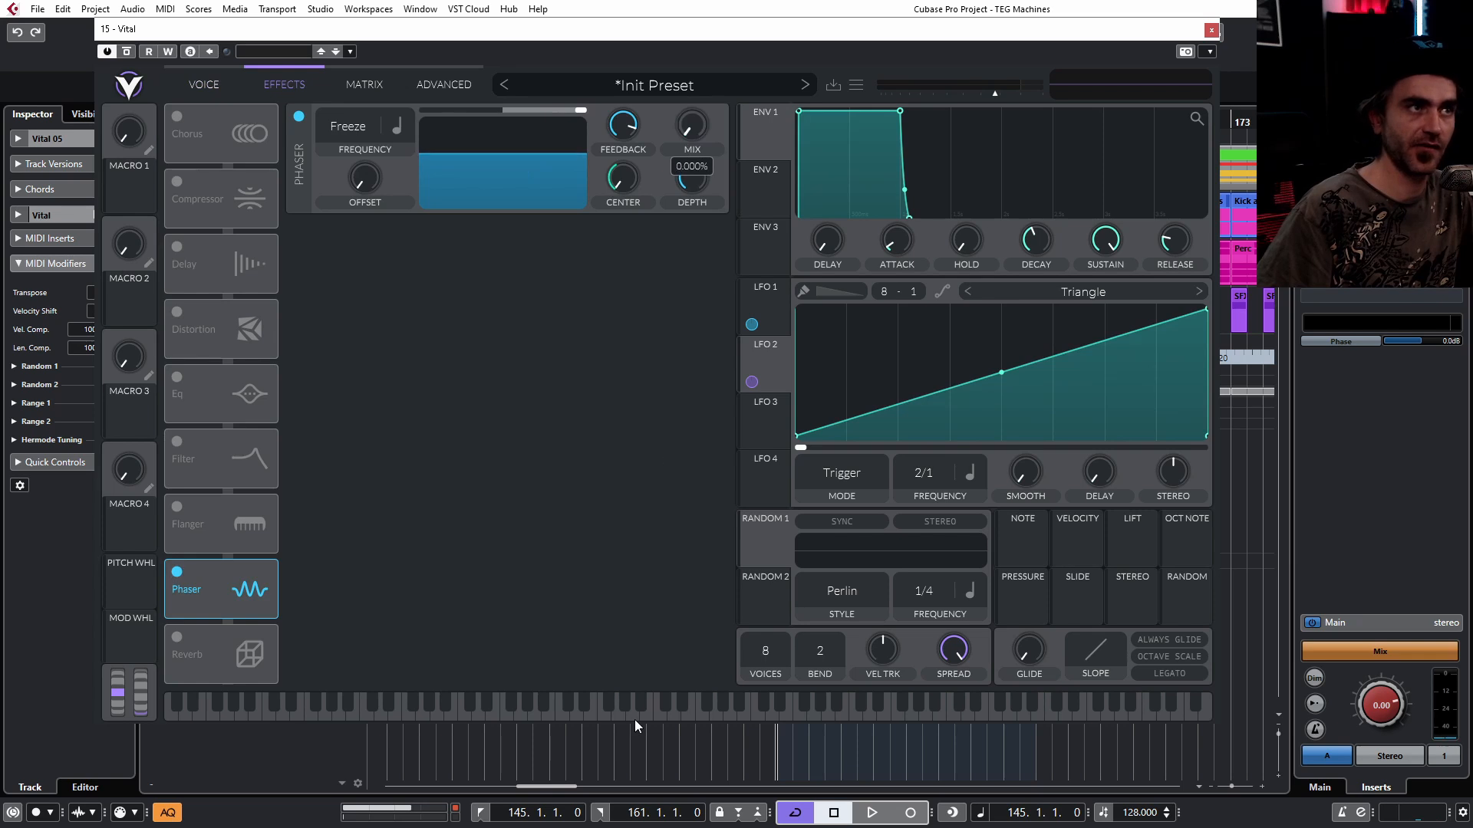
# - Audition OSC 2's resynthesized wavetable by sweeping its frame position
pyautogui.click(204, 84)
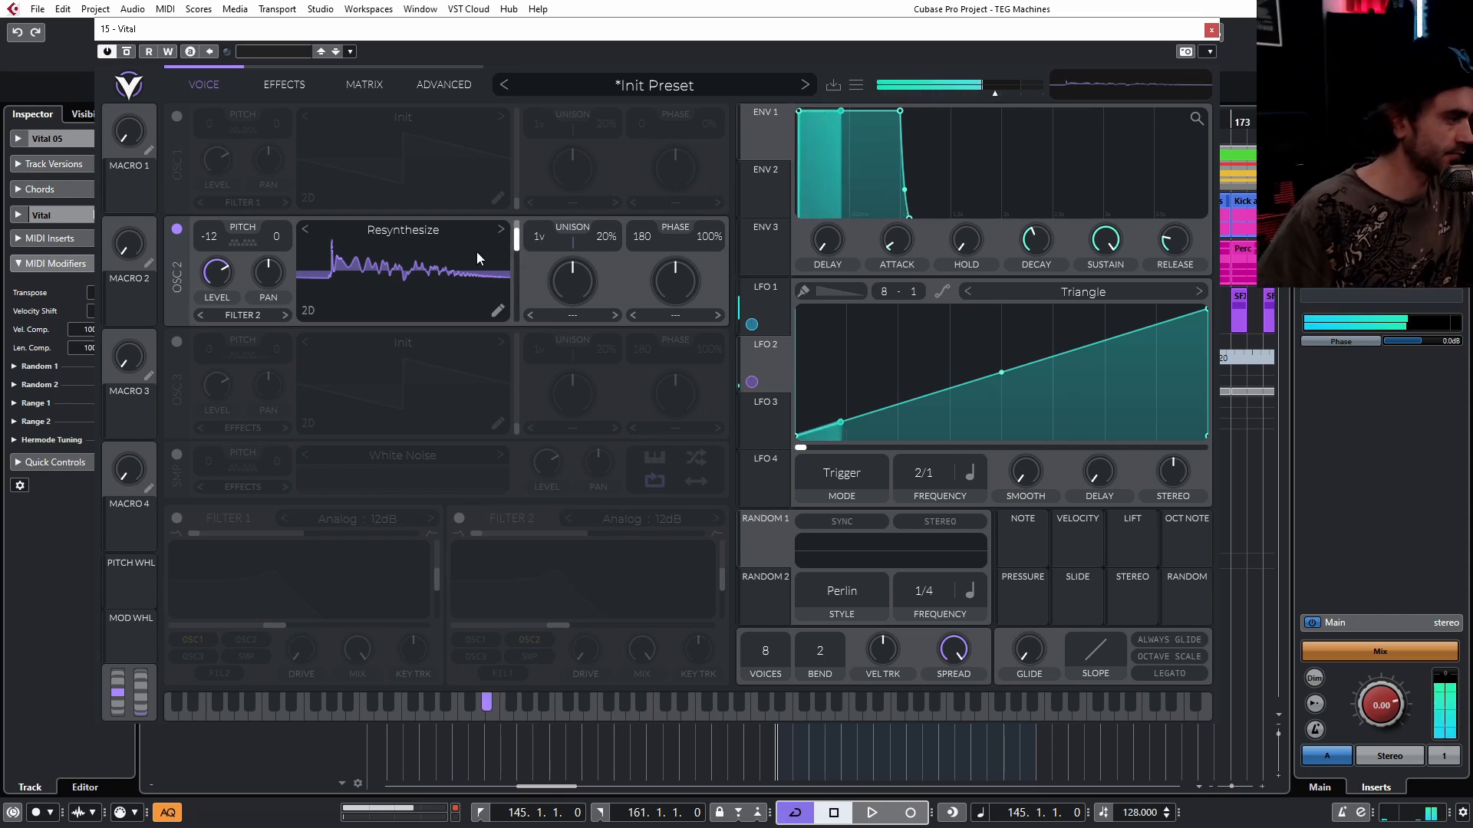
pyautogui.moveTo(517, 237); pyautogui.dragTo(509, 286)
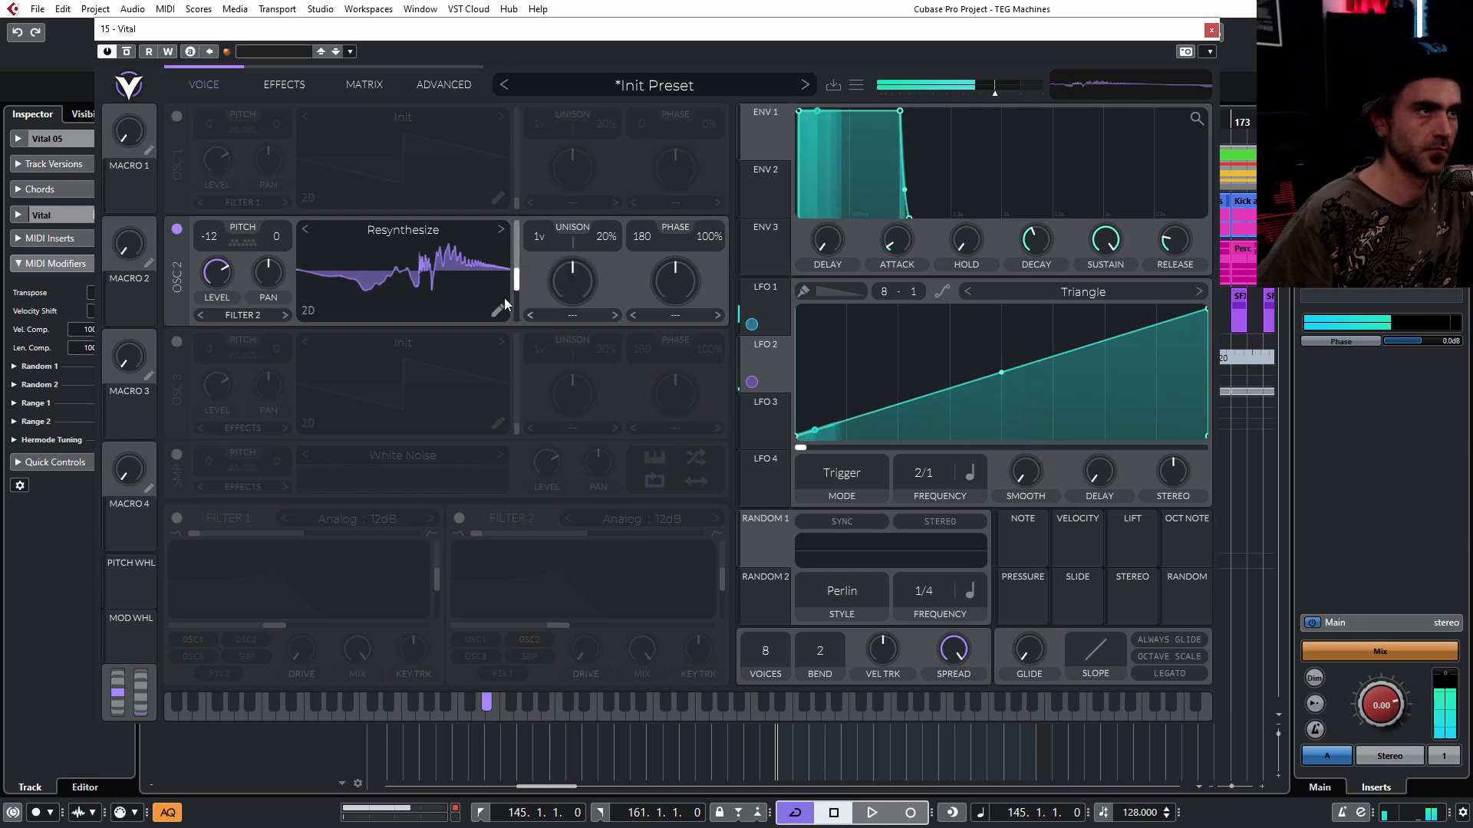
pyautogui.moveTo(513, 282); pyautogui.dragTo(518, 250)
# - Initialize OSC 2's wavetable and enable OSC 1 in place of OSC 2
pyautogui.rightClick(418, 256)
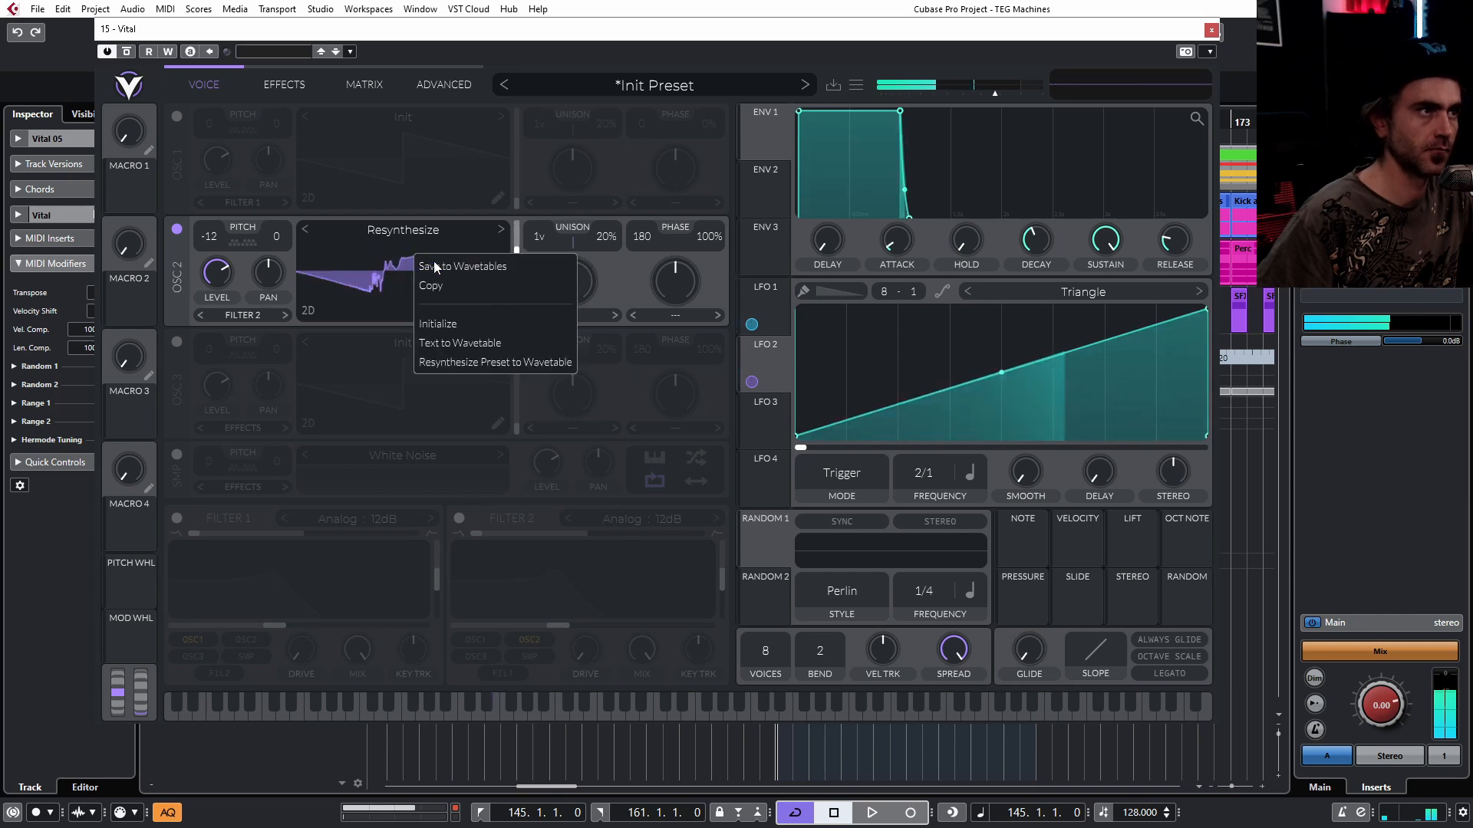
pyautogui.click(435, 324)
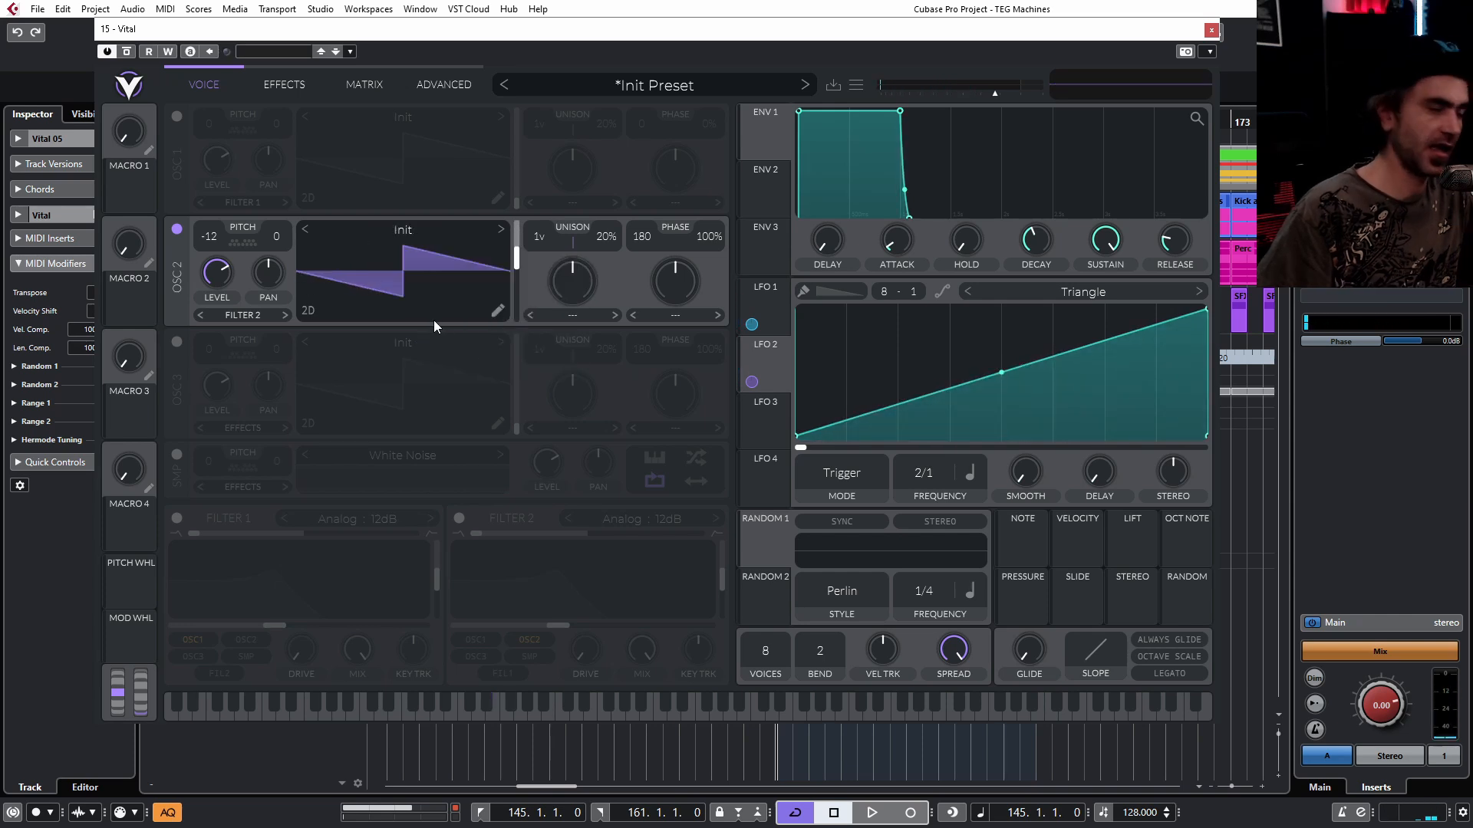
pyautogui.click(177, 227)
pyautogui.click(176, 116)
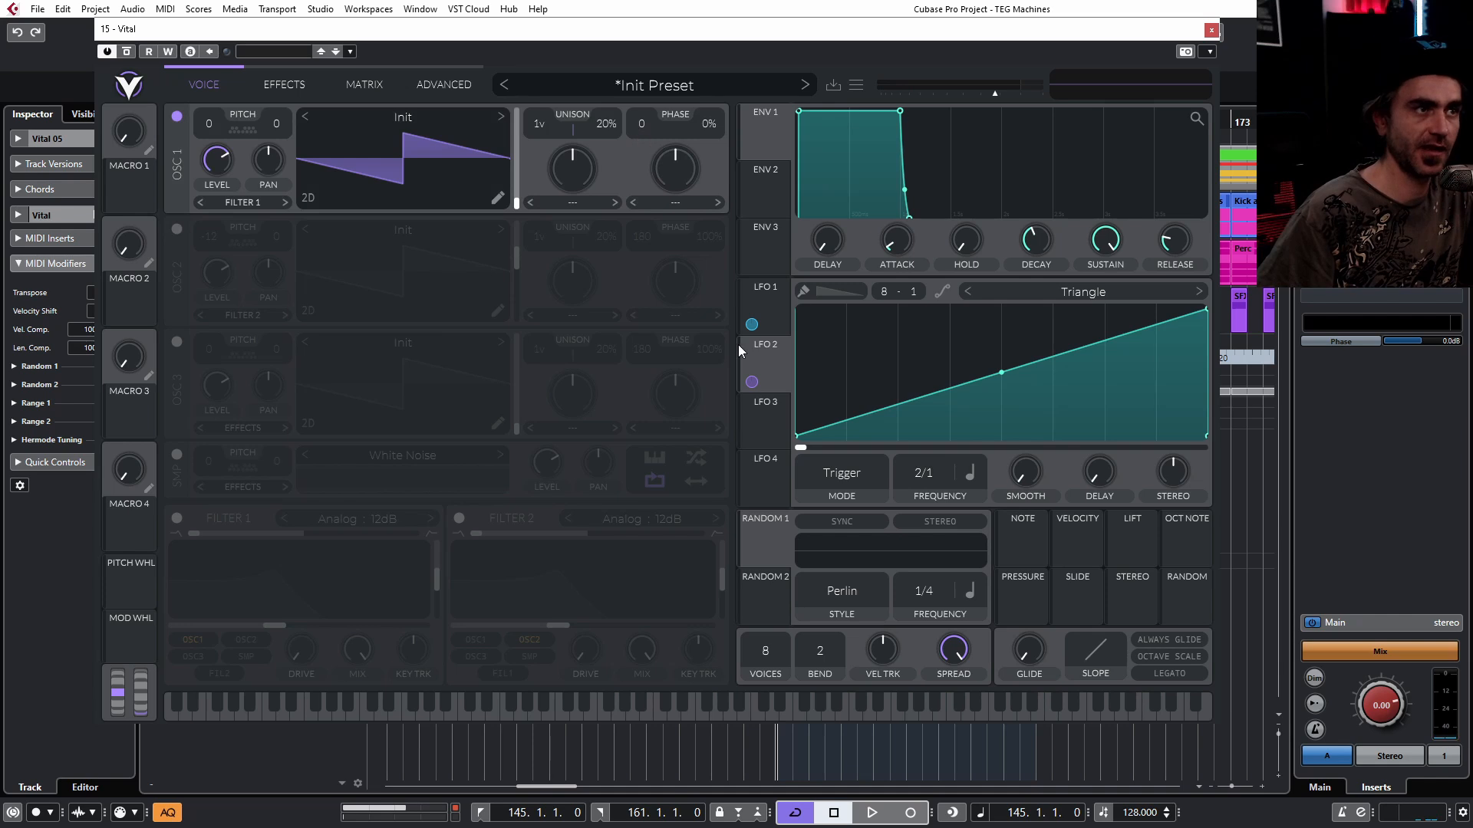
# - Adjust the blend of the phaser effect
pyautogui.click(284, 84)
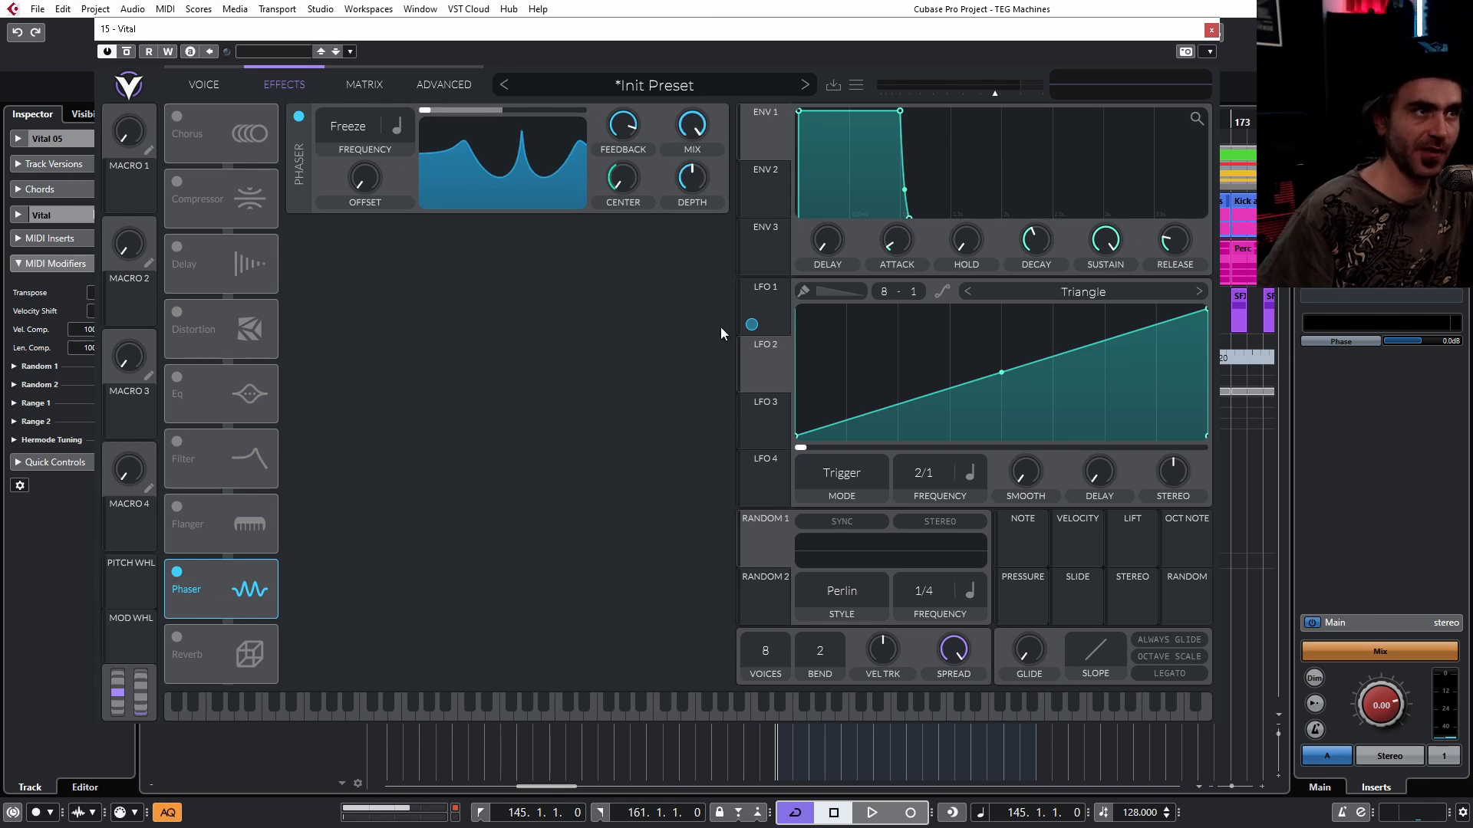
pyautogui.moveTo(654, 312); pyautogui.dragTo(427, 110)
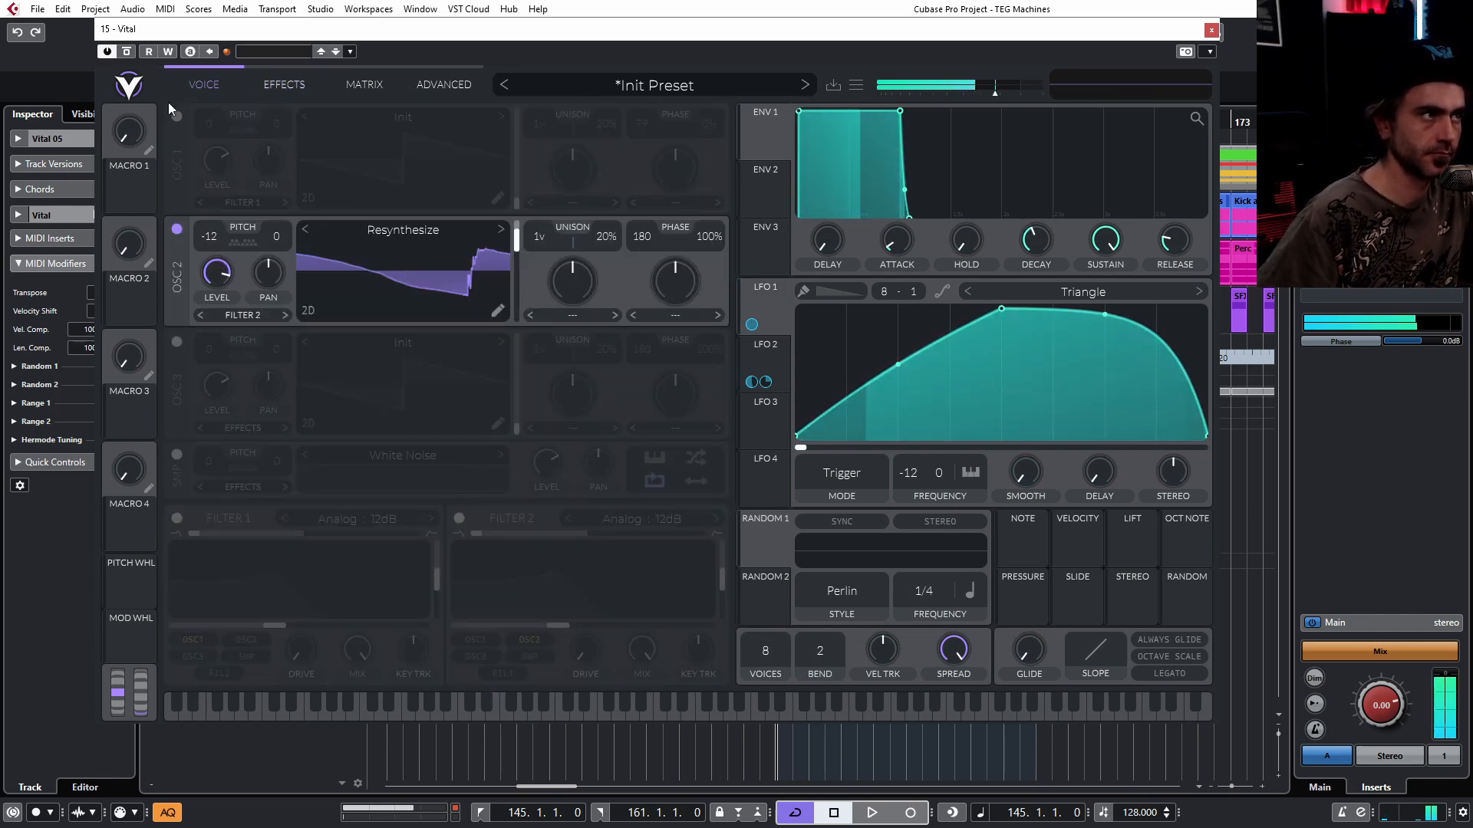
# - Sweep OSC 2's wavetable position and transpose the oscillator to -12 semitones
pyautogui.moveTo(516, 237); pyautogui.dragTo(517, 302)
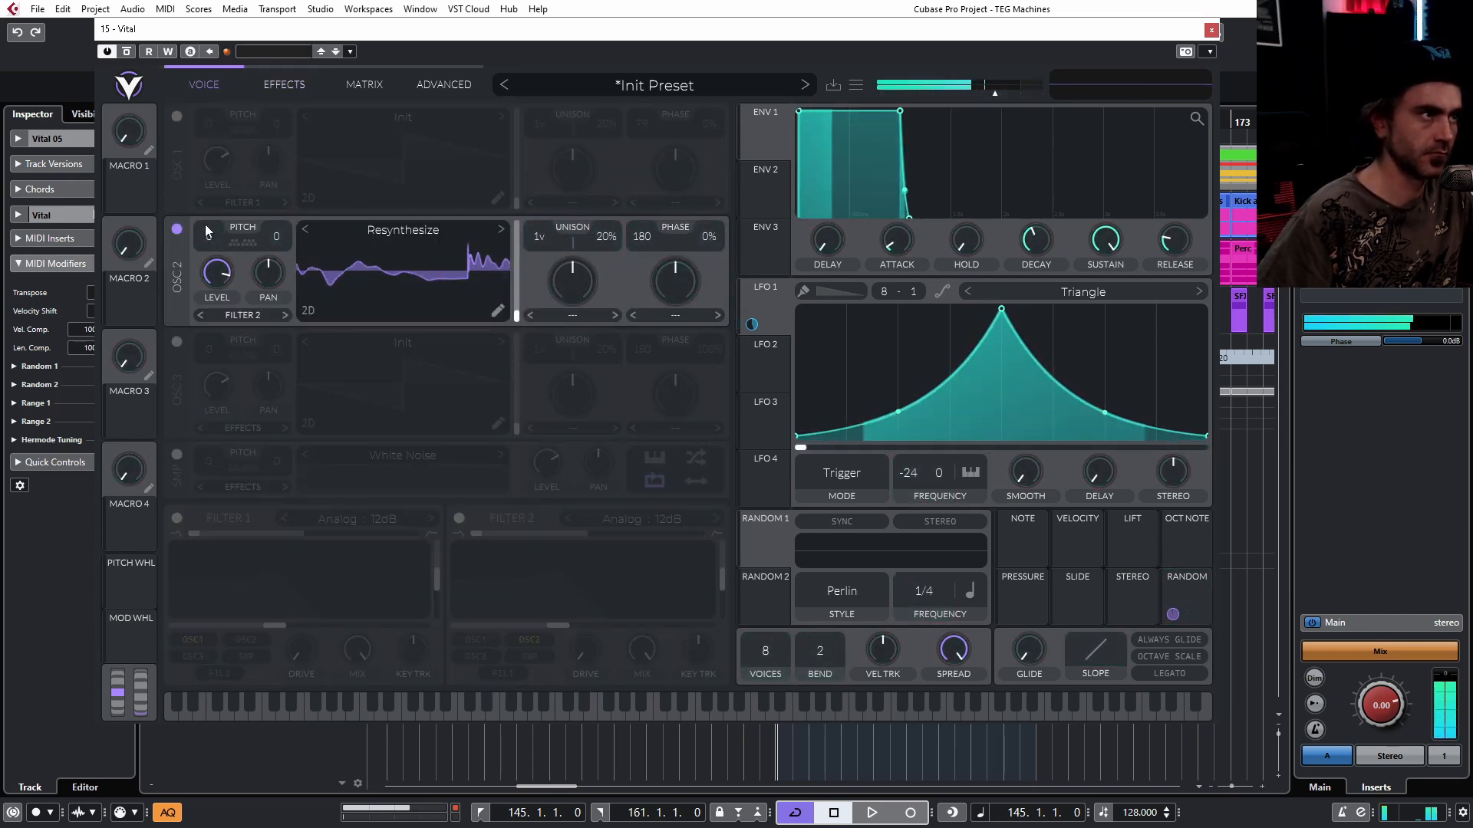
pyautogui.moveTo(206, 231); pyautogui.dragTo(187, 310)
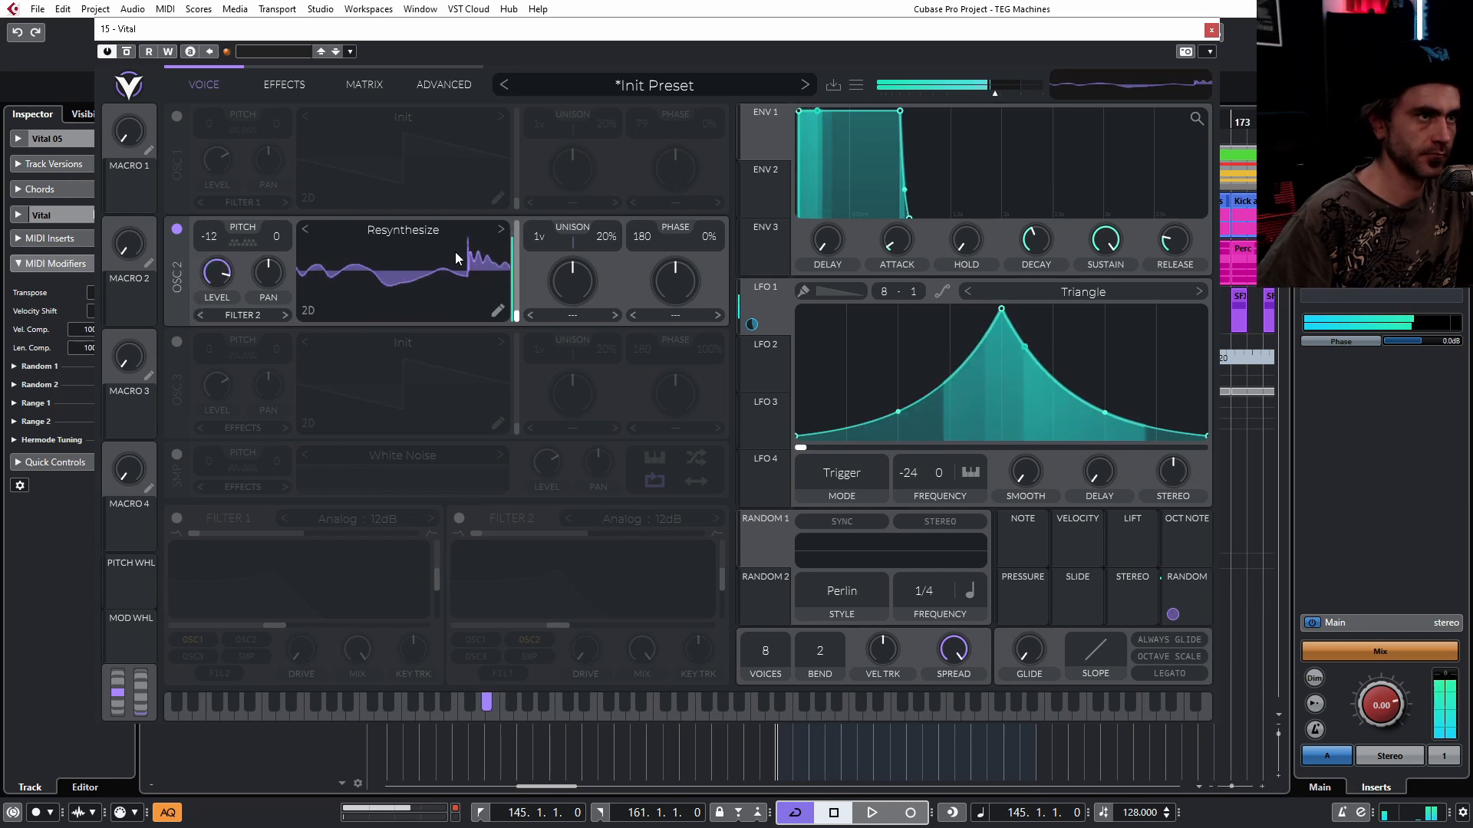
# - Set LFO 1's keytracked frequency to -12 and raise the phaser's feedback to 90.5%
pyautogui.click(284, 84)
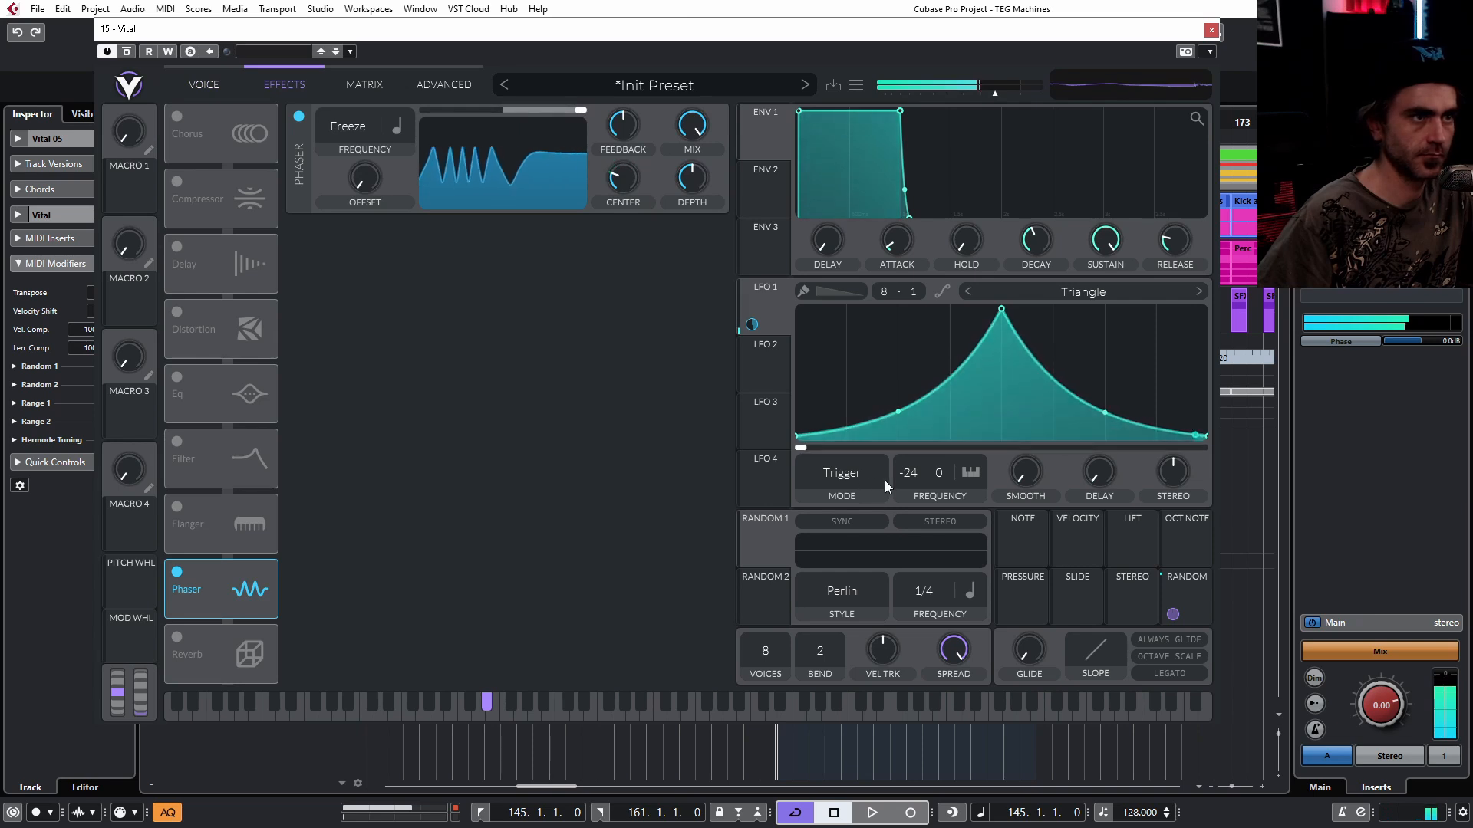
pyautogui.moveTo(890, 477); pyautogui.dragTo(958, 432)
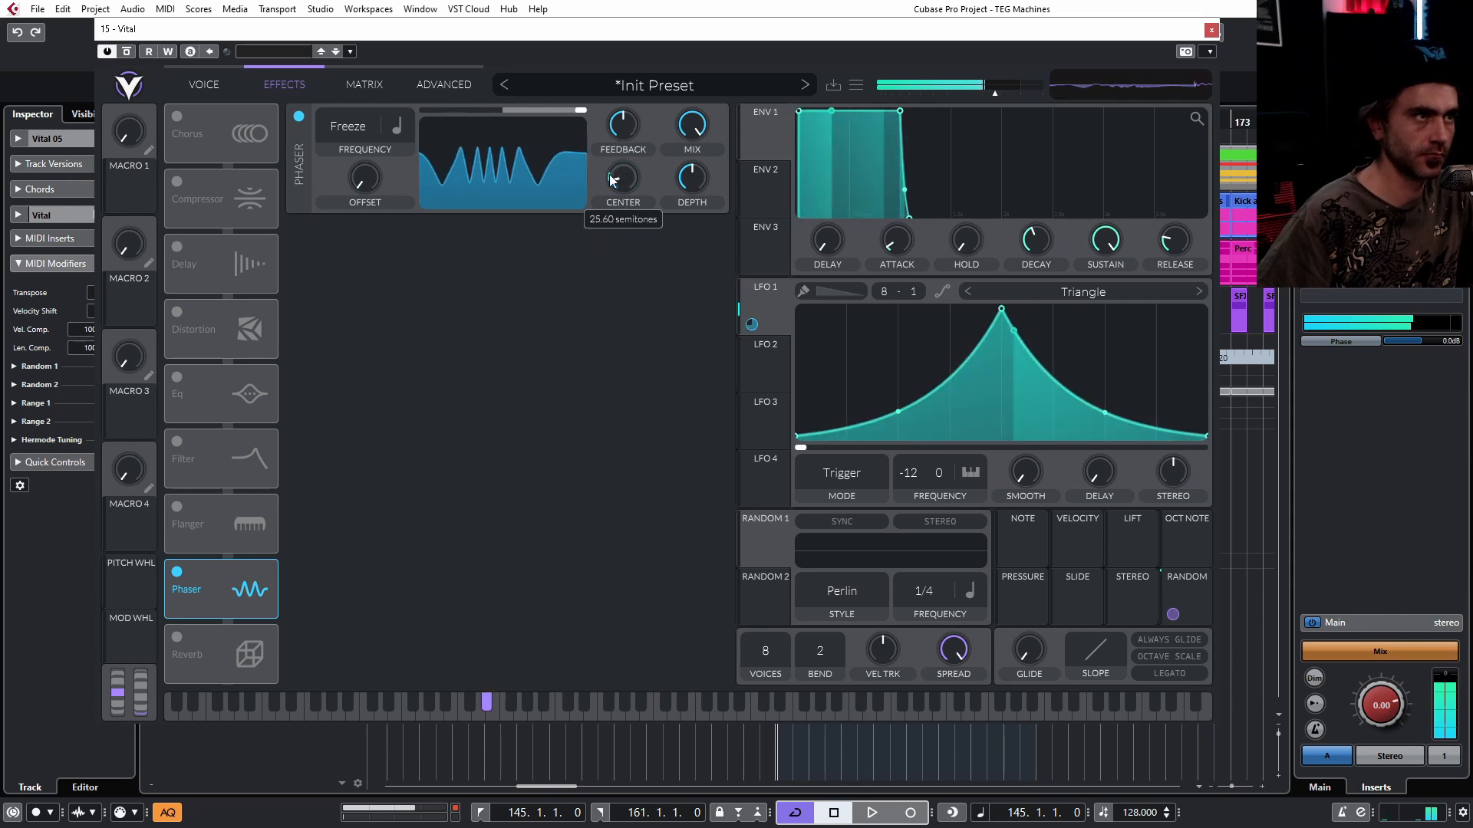
pyautogui.moveTo(634, 225); pyautogui.dragTo(649, 89)
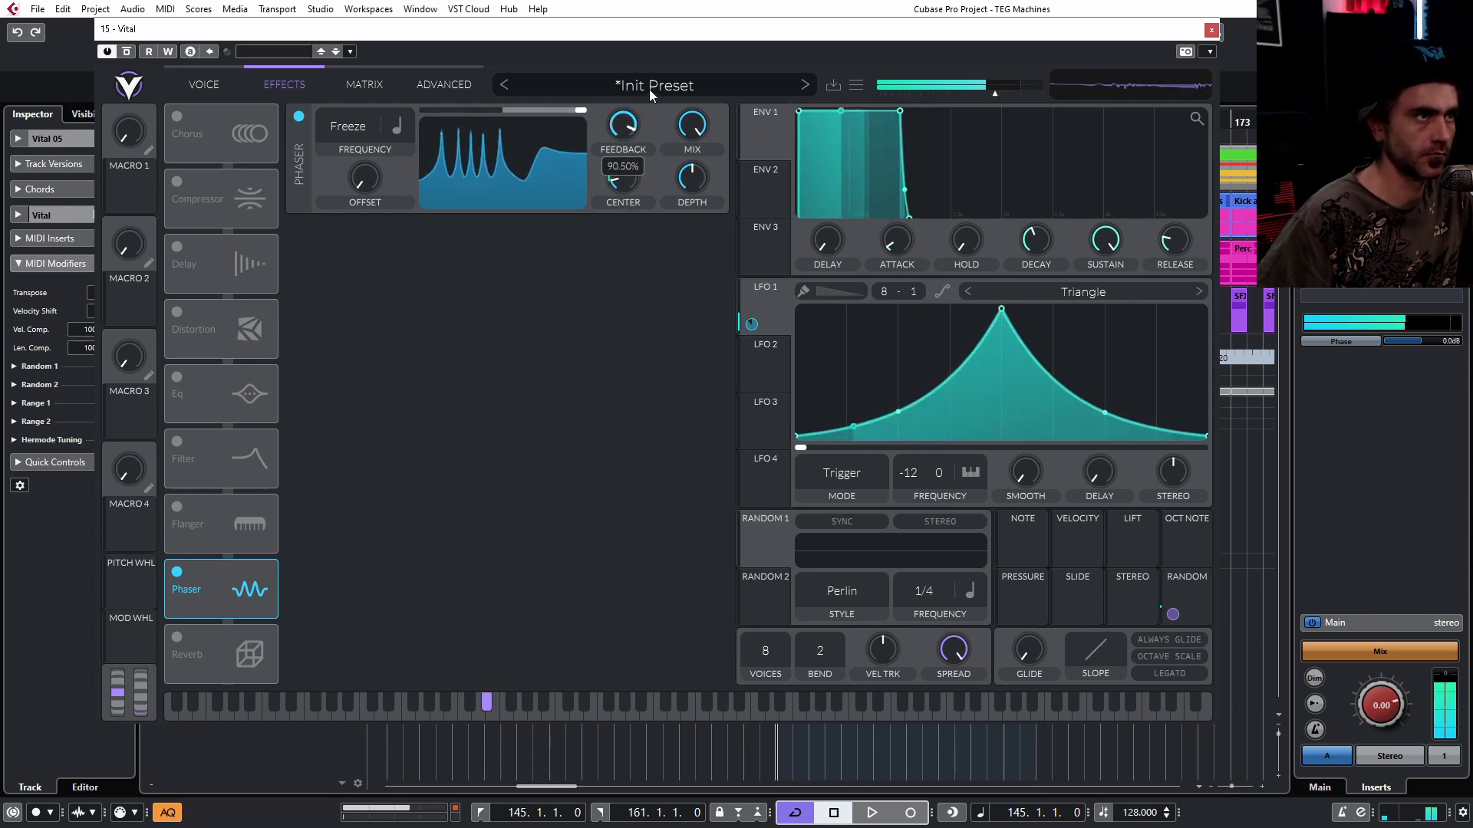
# - Set OSC 2's wavetable position to about frame 70 and resynthesize the preset into OSC 3's wavetable
pyautogui.click(218, 87)
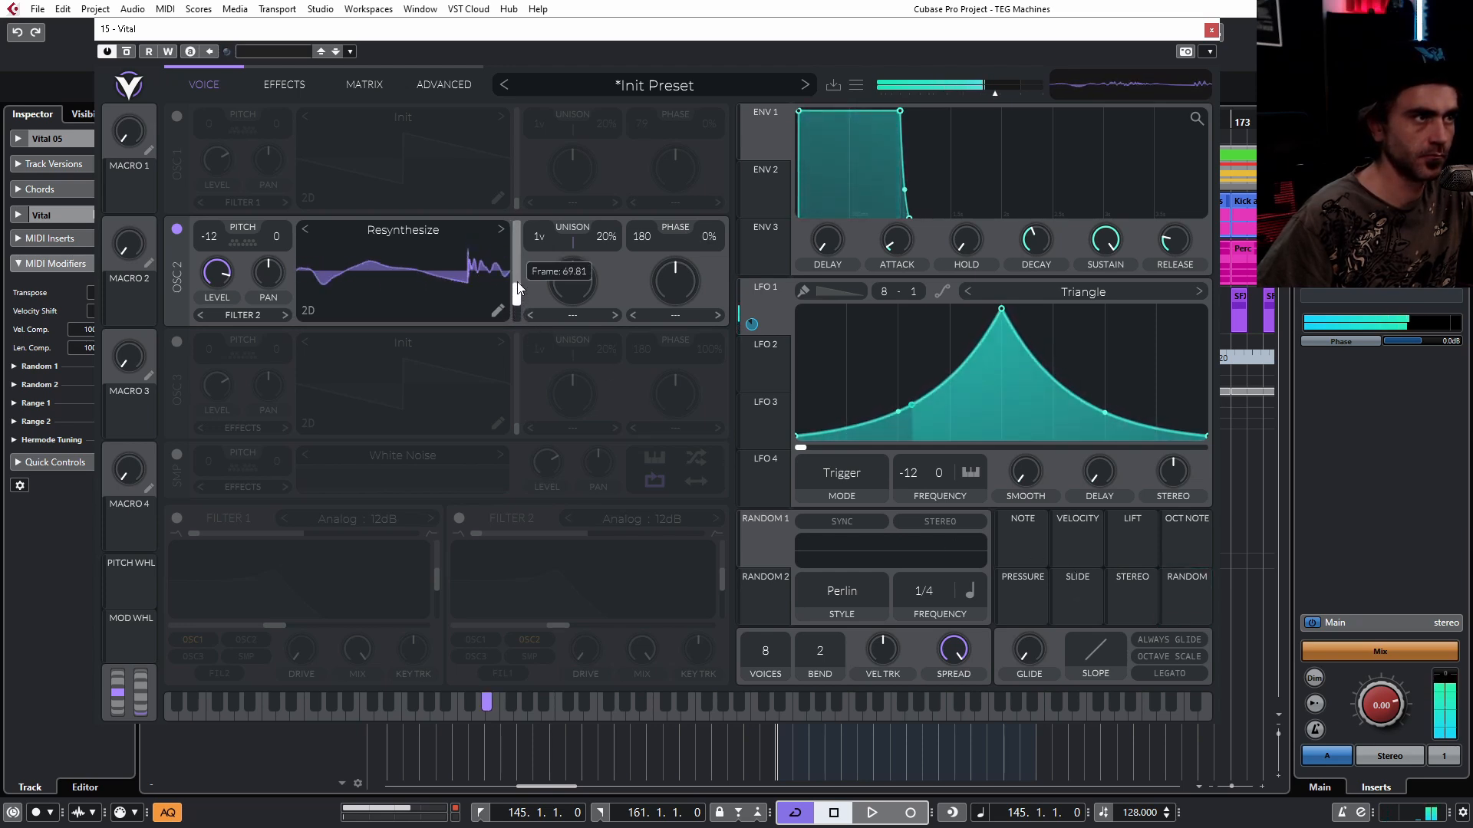
pyautogui.click(170, 340)
pyautogui.click(170, 340)
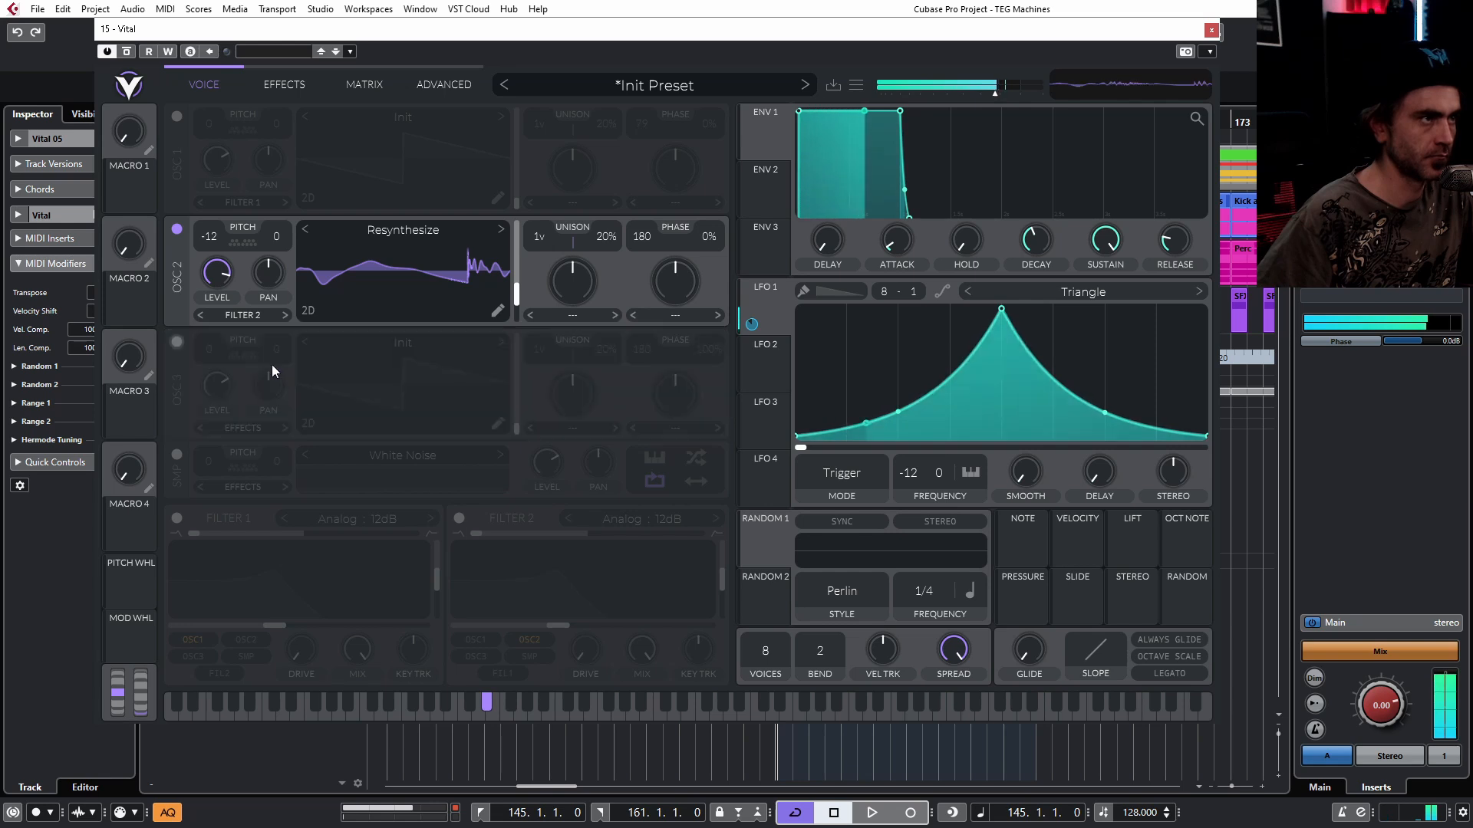
pyautogui.click(177, 117)
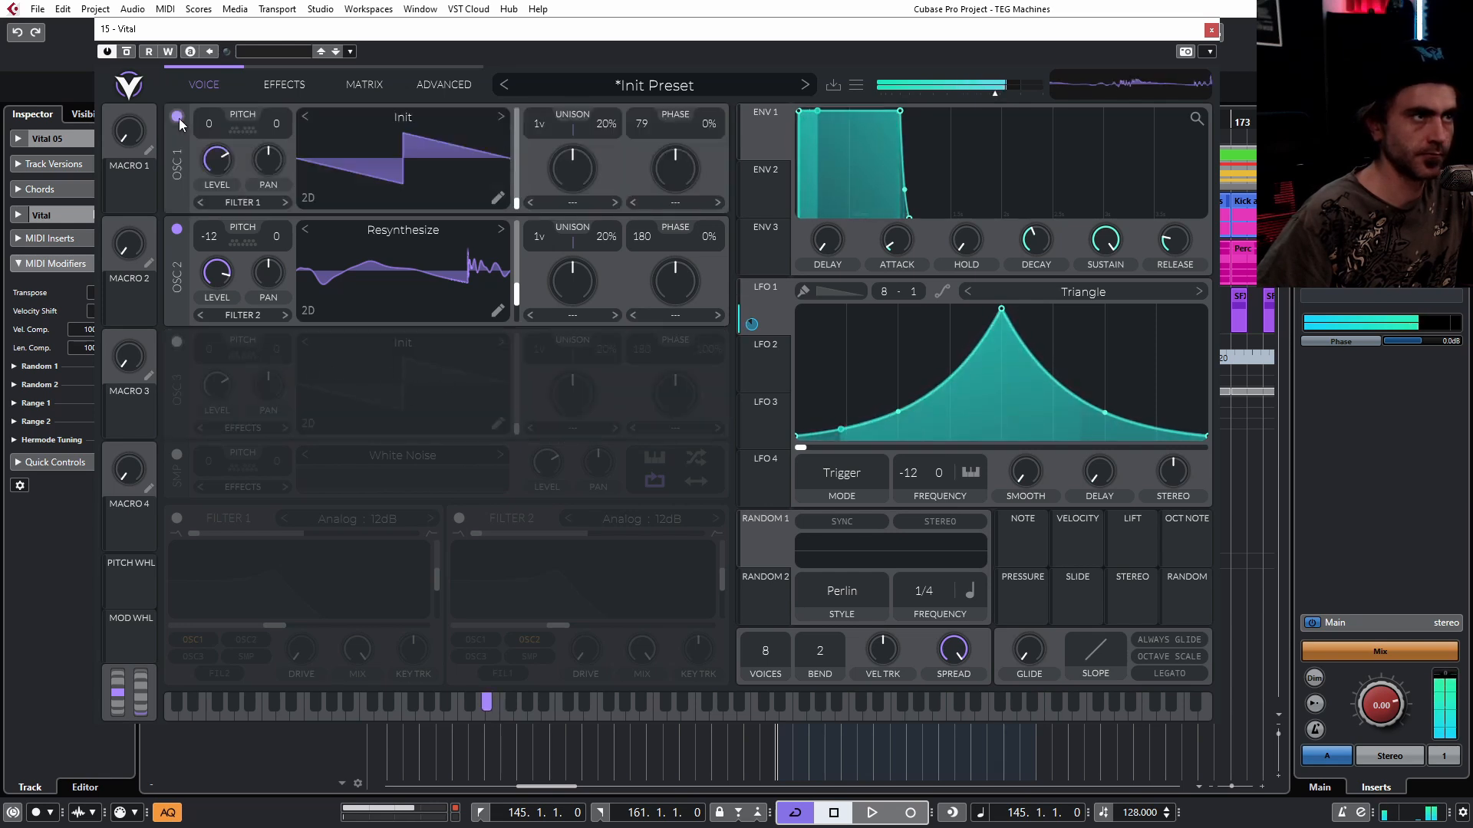
pyautogui.rightClick(427, 385)
# - Turn the phaser's mix down to 0% and transpose OSC 3 to -12 semitones
pyautogui.click(284, 85)
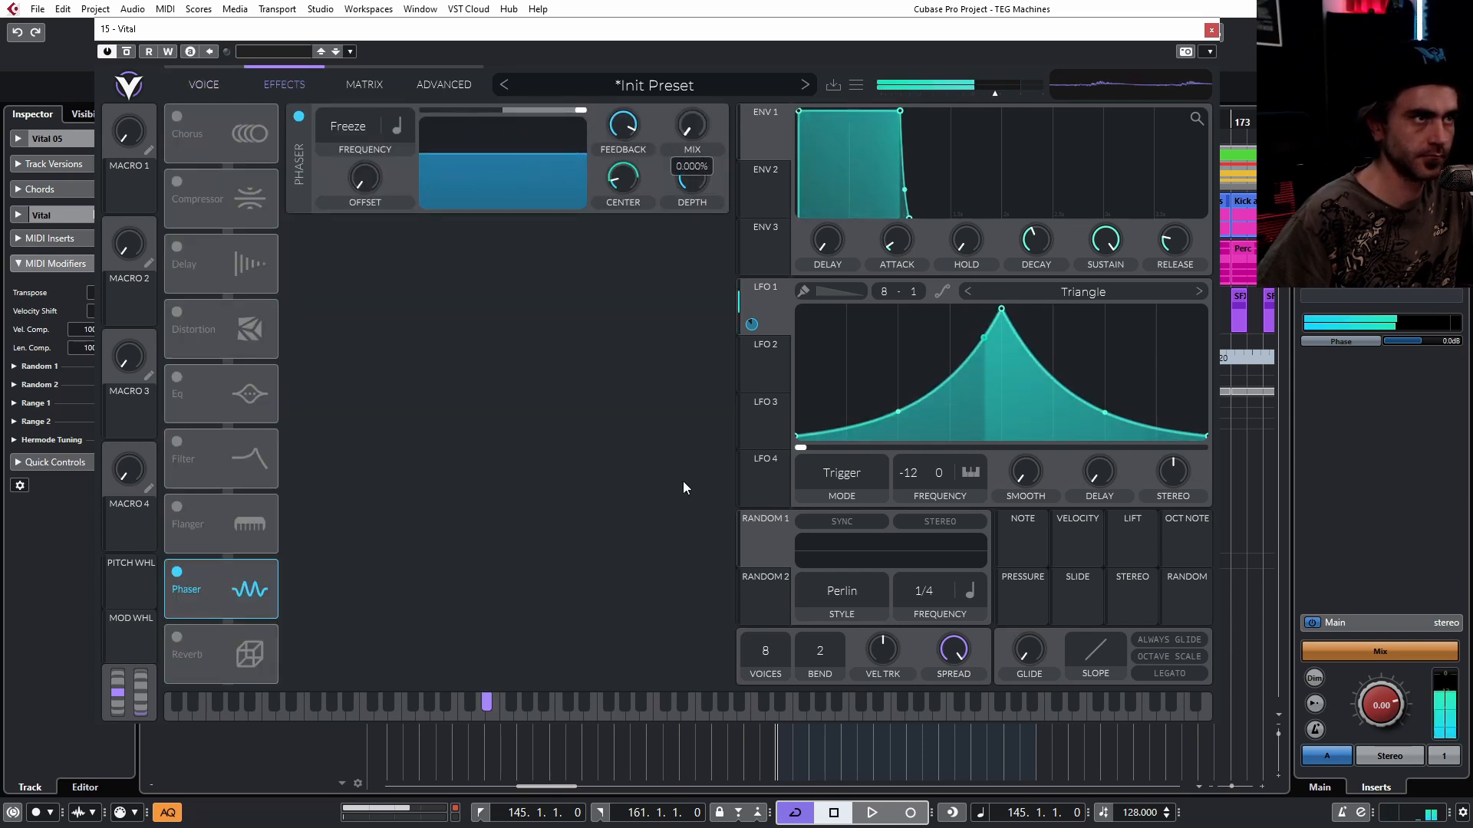
pyautogui.click(204, 84)
pyautogui.moveTo(208, 350); pyautogui.dragTo(196, 443)
pyautogui.scroll(1, 198, 344)
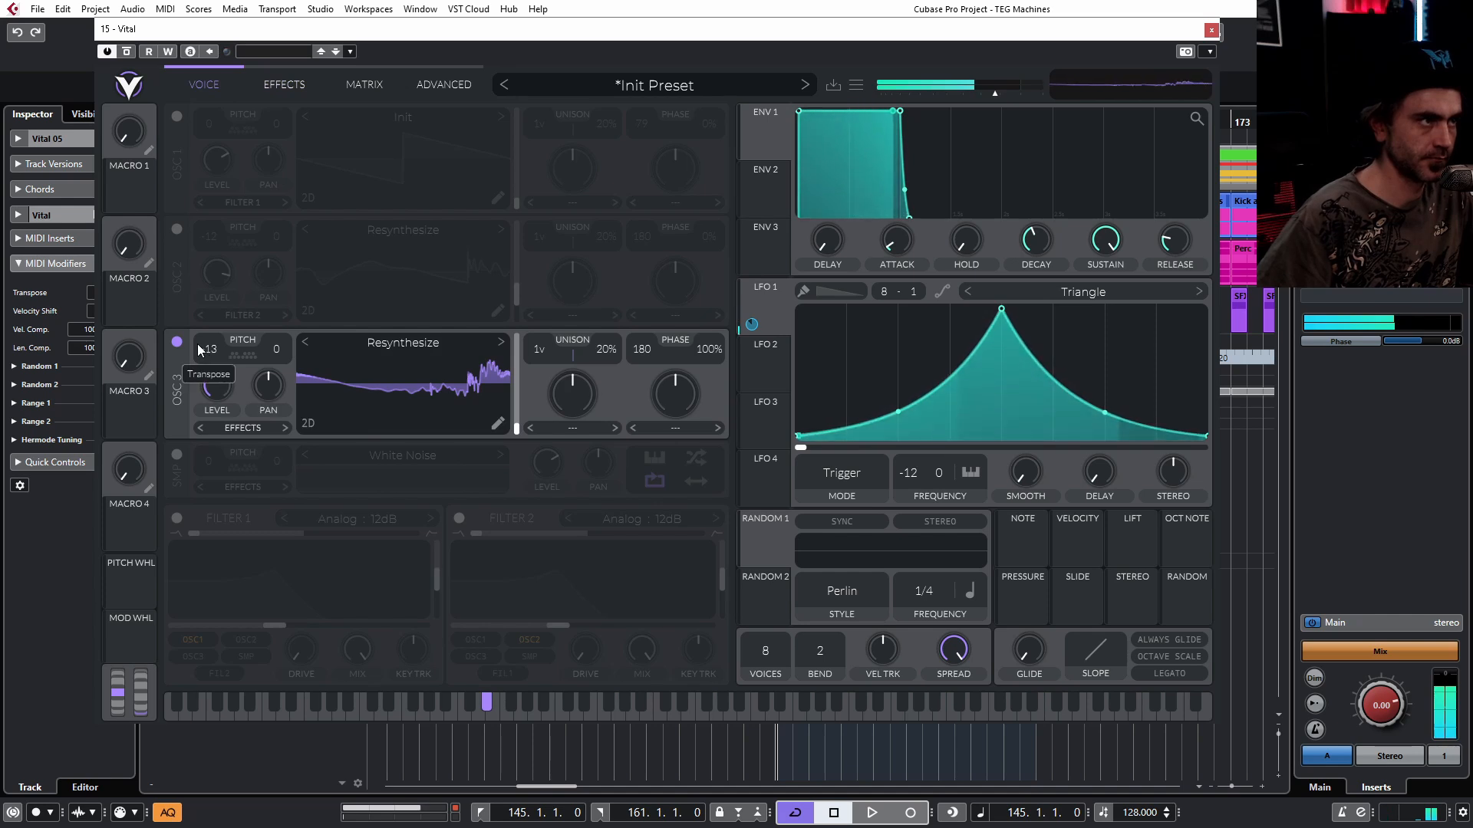
pyautogui.moveTo(517, 428)
pyautogui.mouseDown()
pyautogui.moveTo(519, 412)
pyautogui.moveTo(515, 433)
pyautogui.mouseUp()
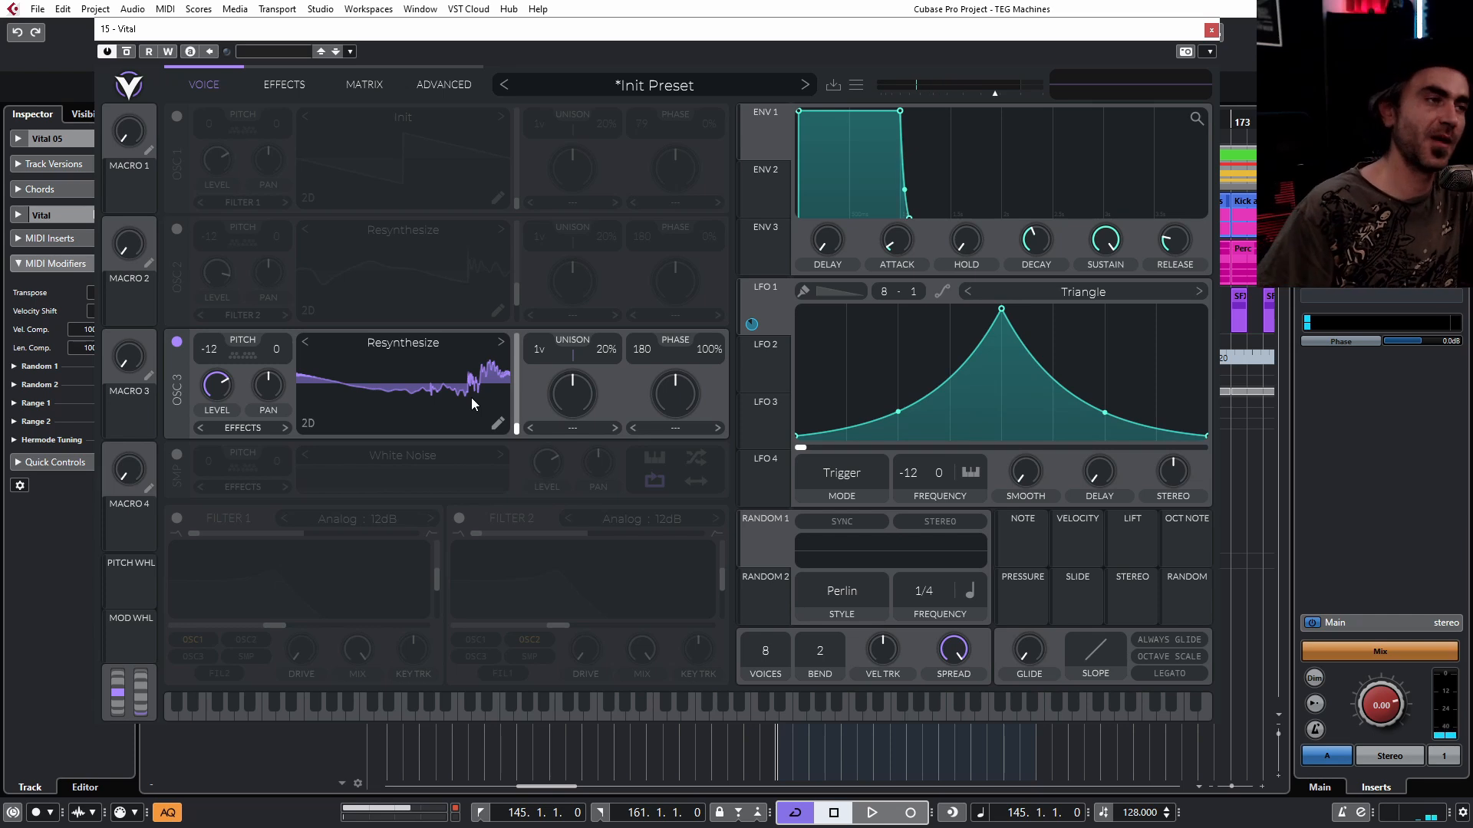
# - Examine the first and last keyframes of OSC 3's resynthesized audio source in the wavetable editor
pyautogui.click(497, 424)
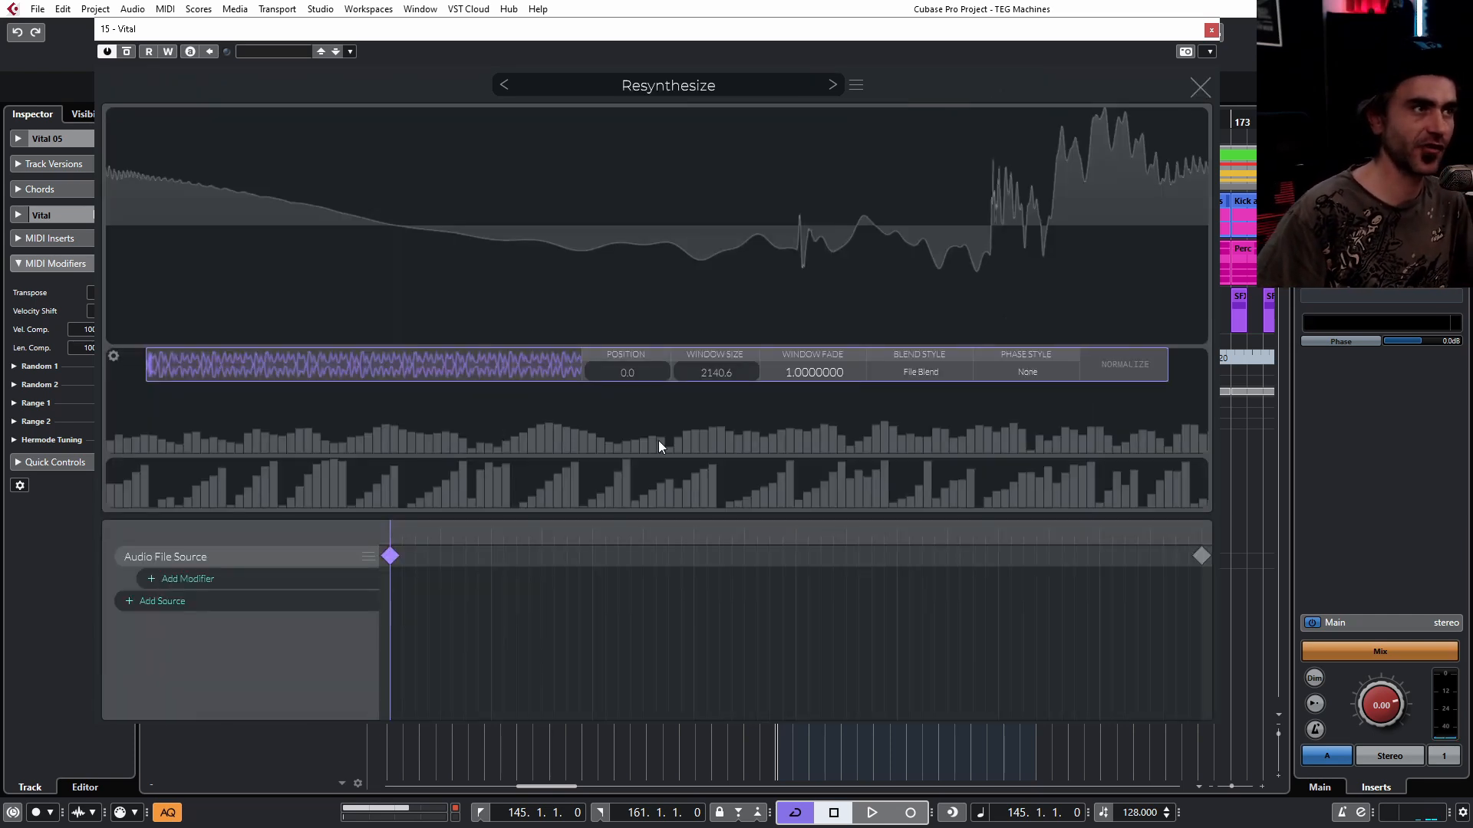
pyautogui.click(1201, 556)
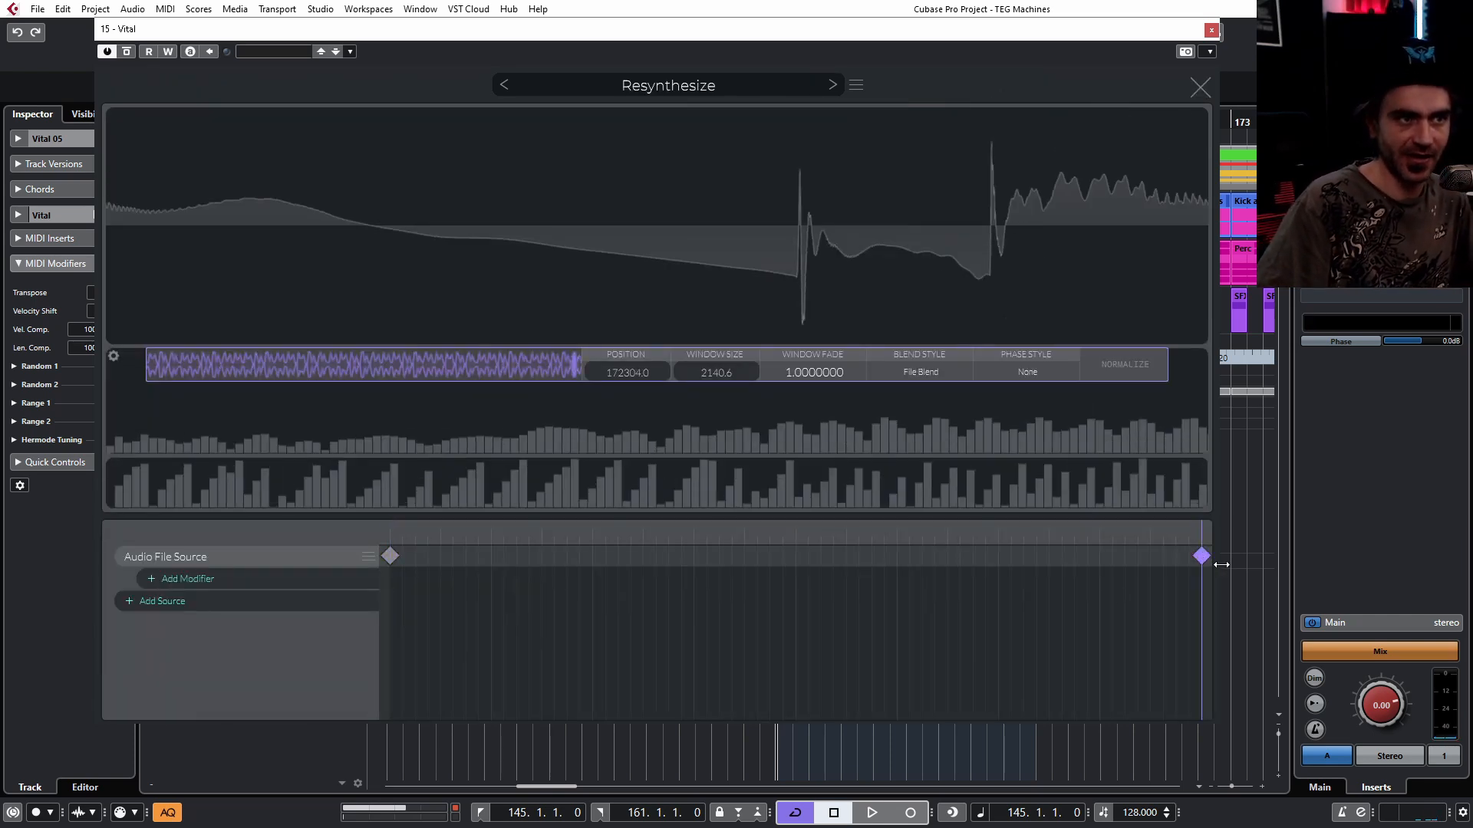
pyautogui.moveTo(468, 537); pyautogui.dragTo(390, 537)
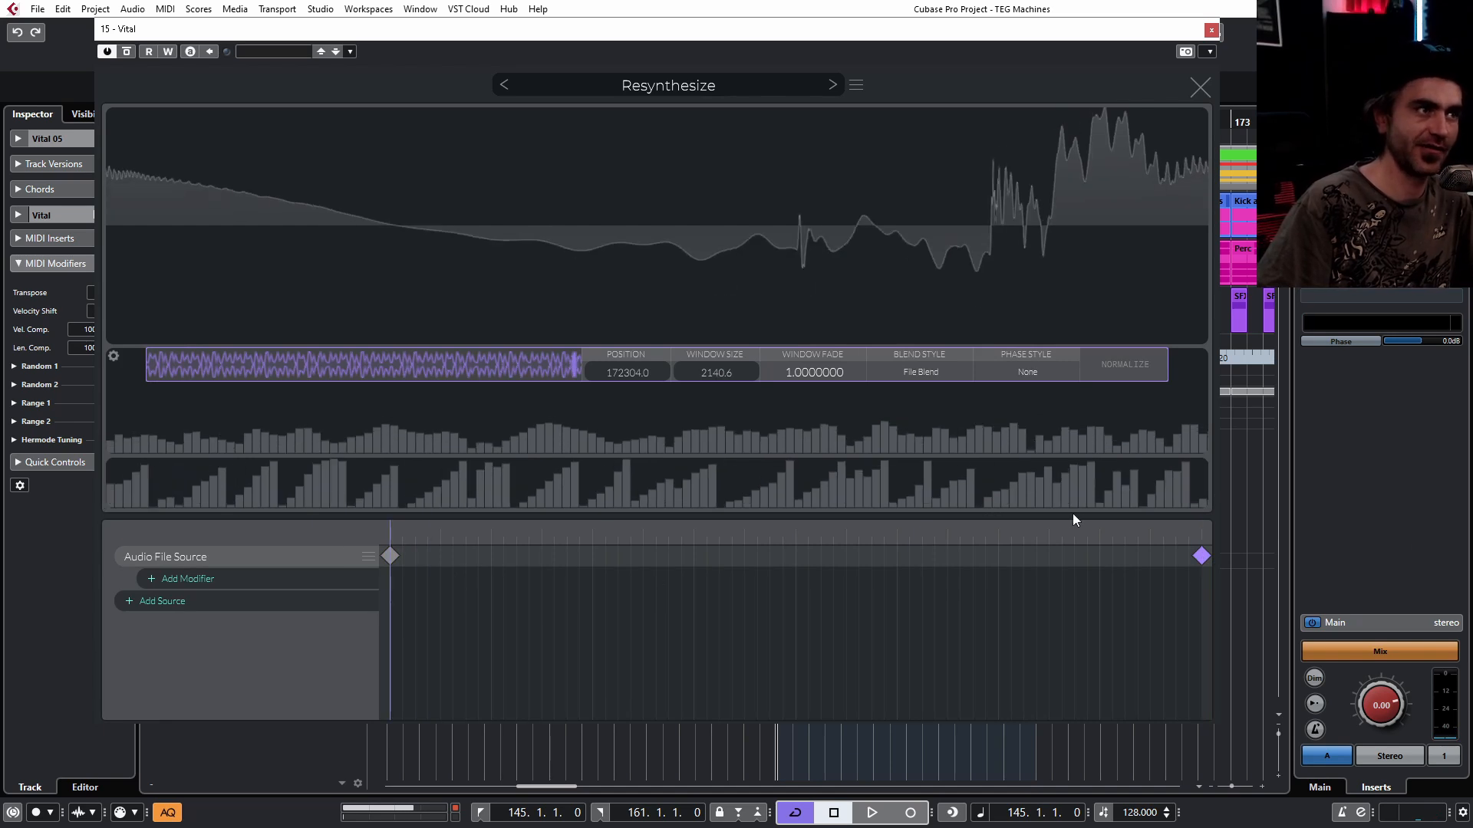
pyautogui.click(1202, 560)
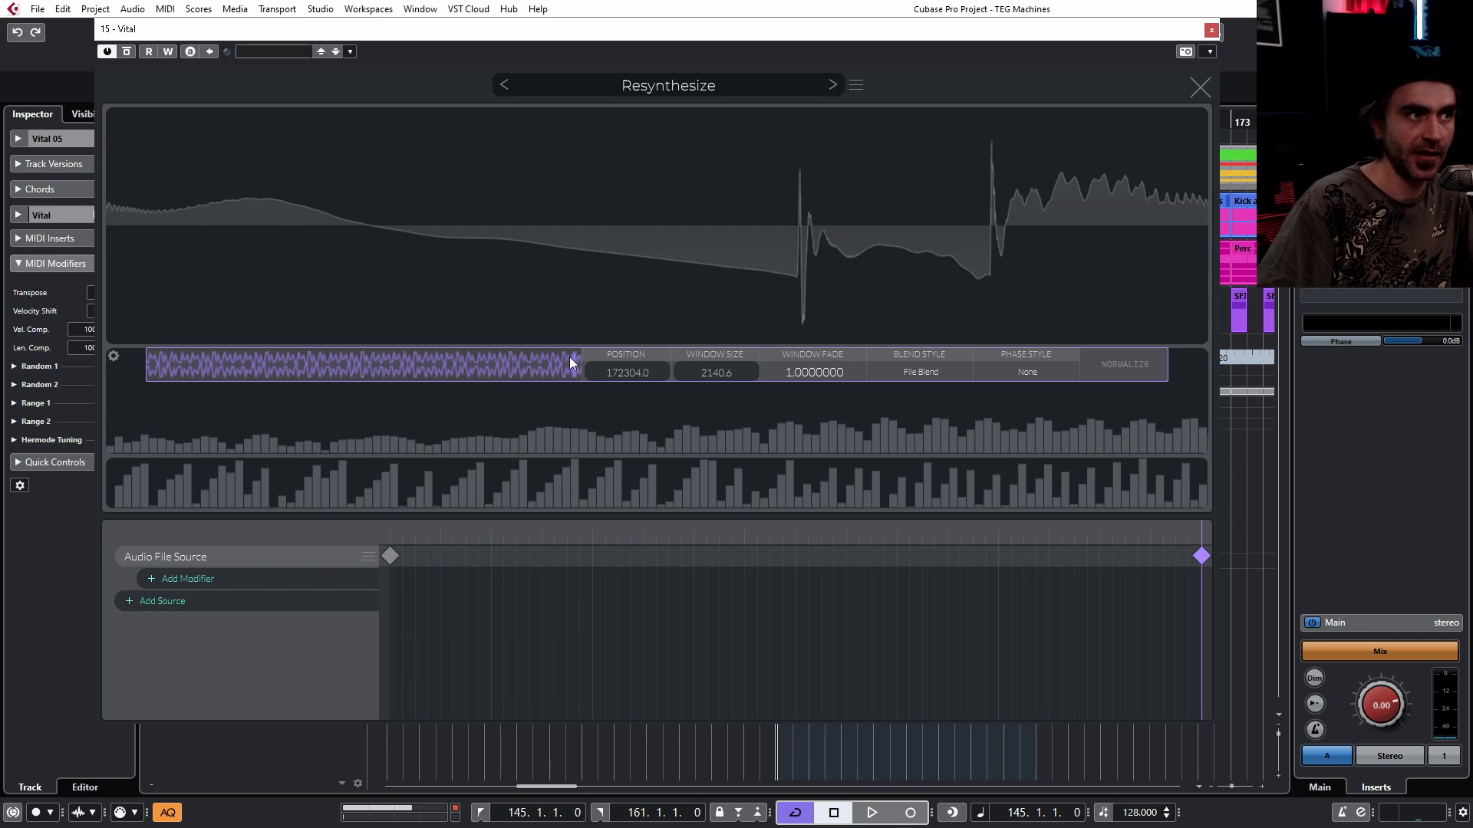
pyautogui.moveTo(569, 357)
pyautogui.mouseDown()
pyautogui.moveTo(379, 391)
pyautogui.moveTo(150, 379)
pyautogui.mouseUp()
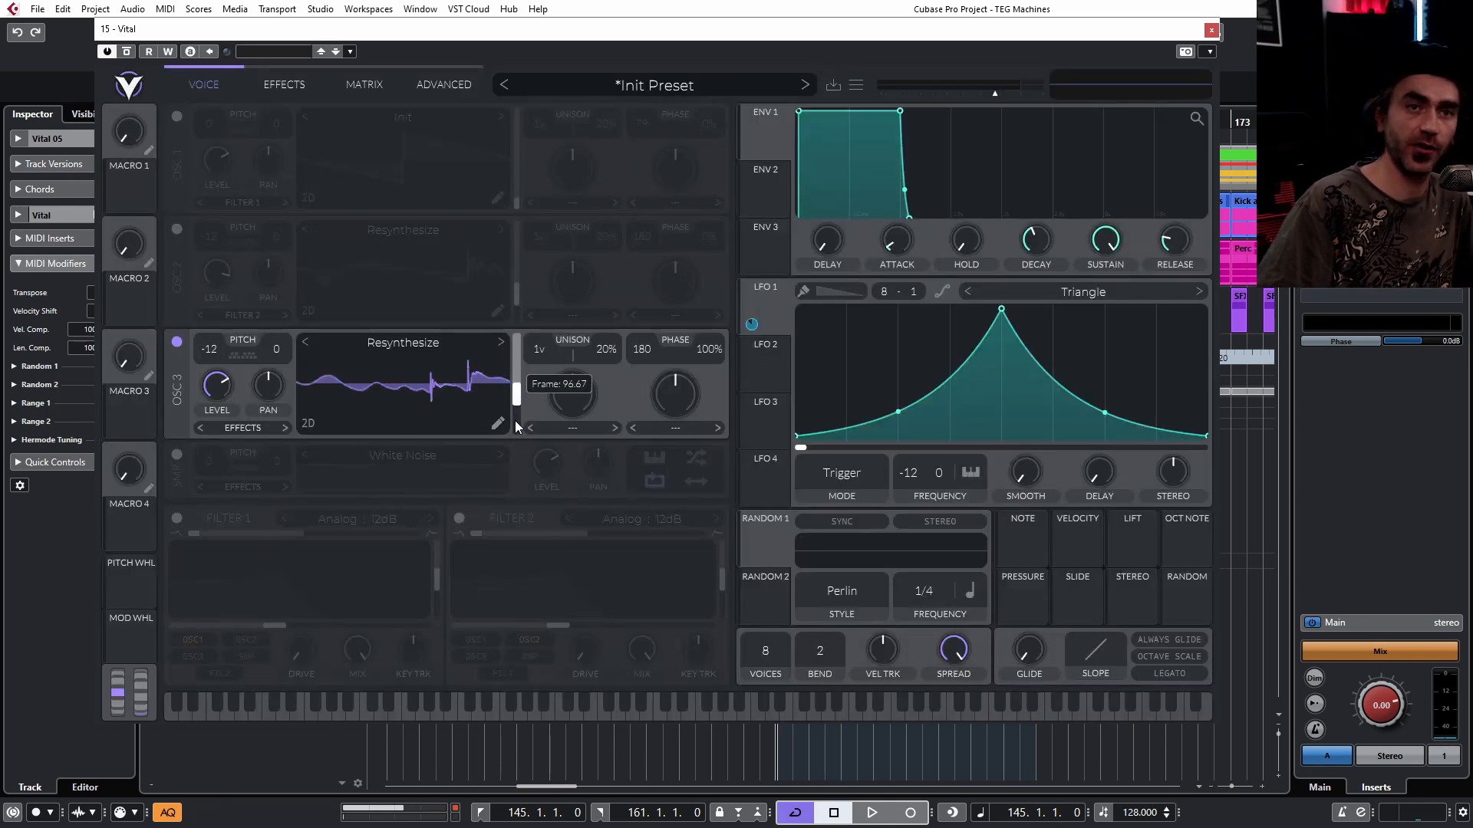
# - Sweep OSC 3's wavetable position through its frames to audition the resynthesized sound
pyautogui.moveTo(514, 421); pyautogui.dragTo(522, 379)
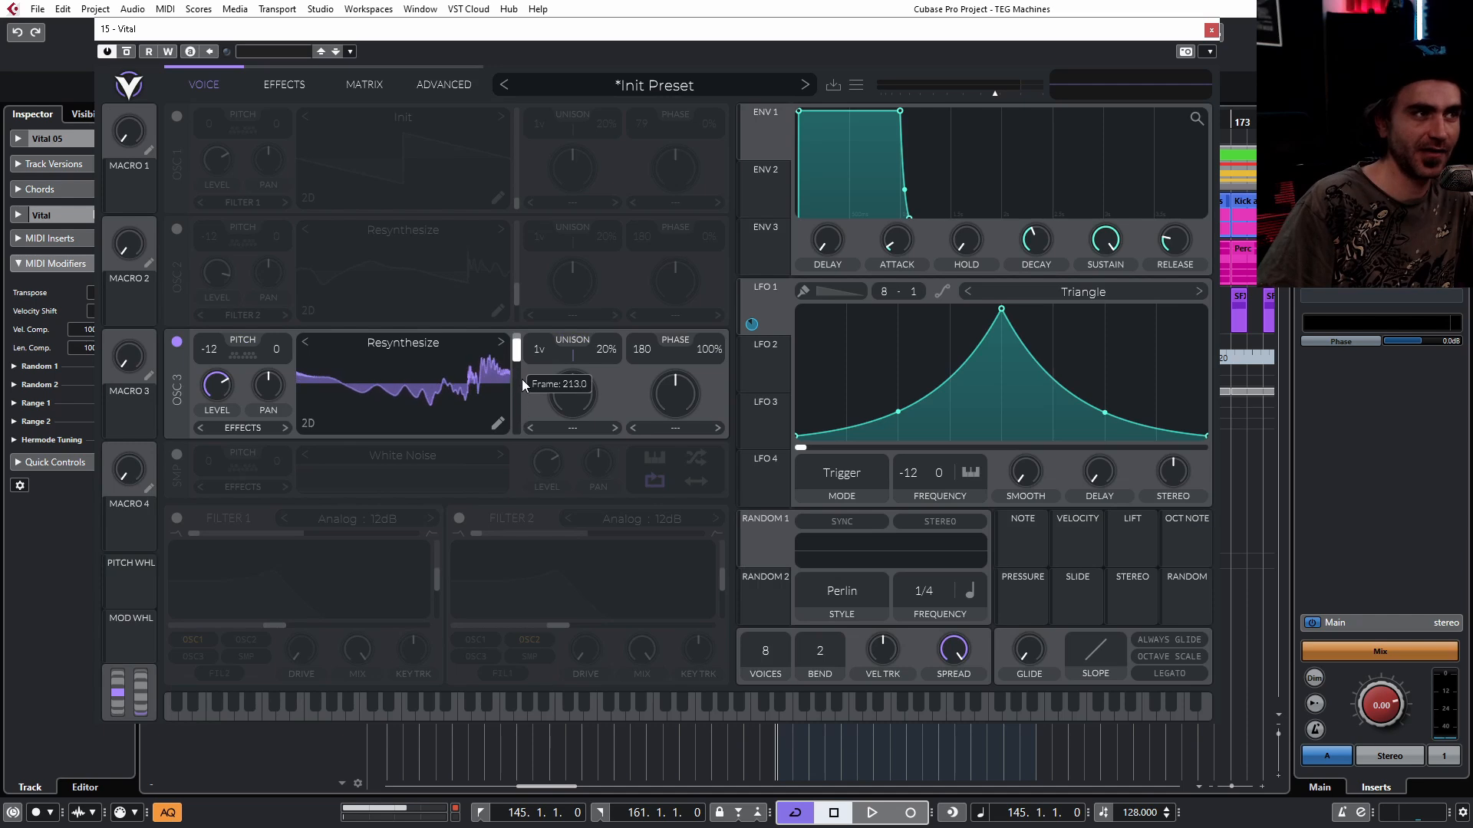
pyautogui.moveTo(534, 434); pyautogui.dragTo(523, 641)
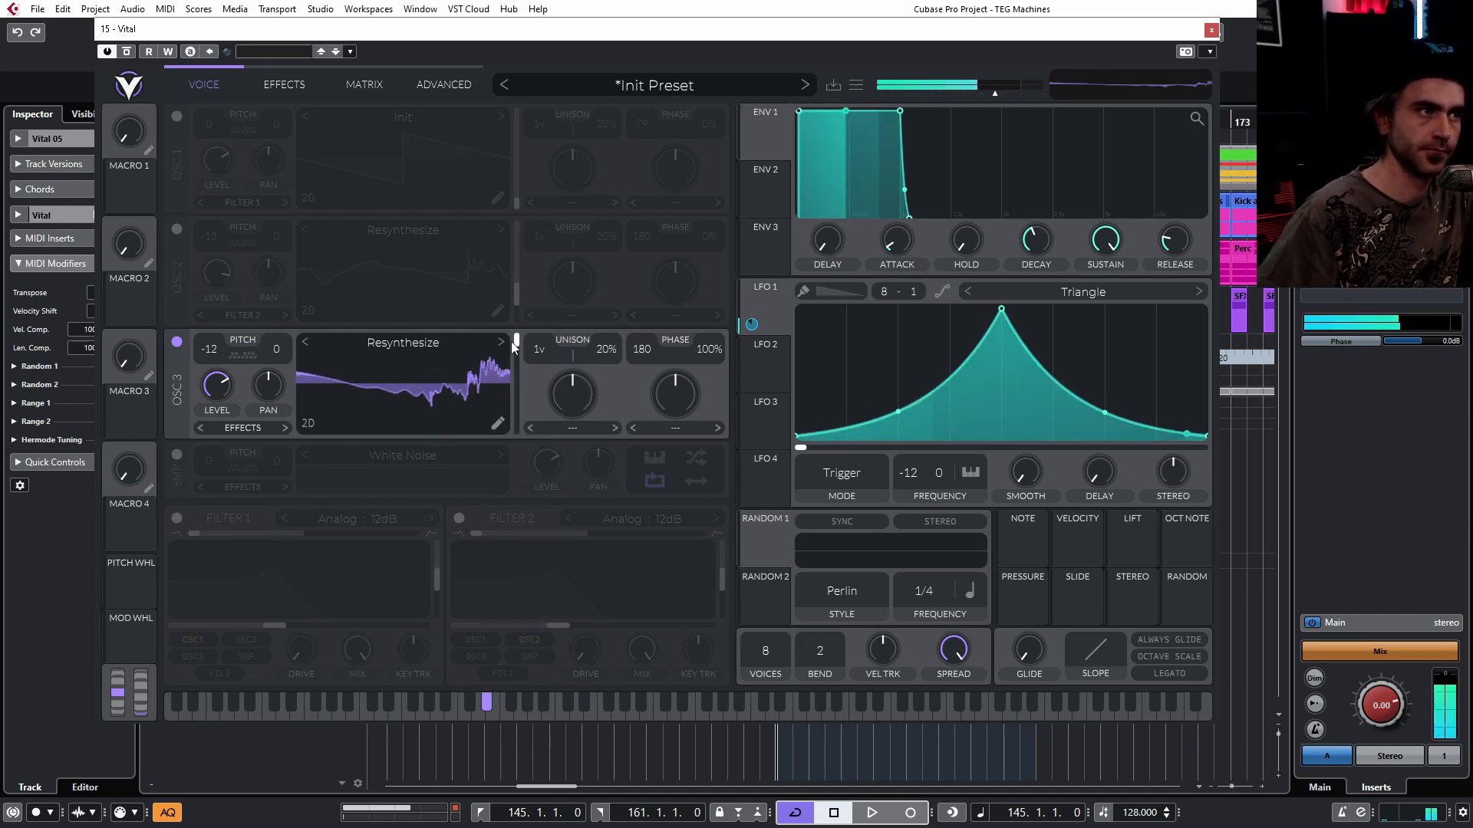
pyautogui.moveTo(515, 426); pyautogui.dragTo(514, 383)
pyautogui.moveTo(520, 448); pyautogui.dragTo(517, 376)
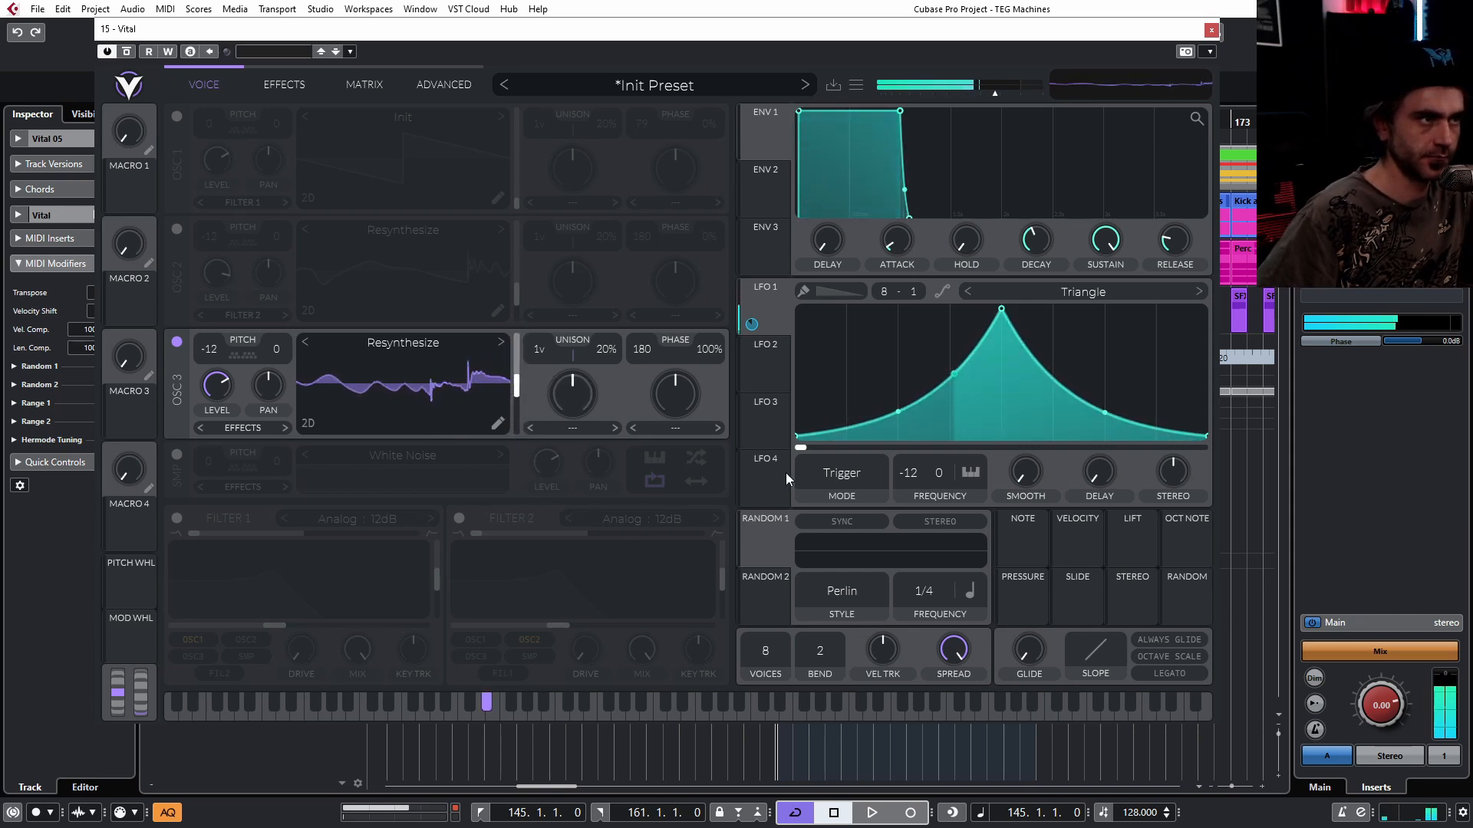
# - Set OSC 3's phase distortion to Bend, raise the bend amount and vary the wavetable position
pyautogui.click(664, 426)
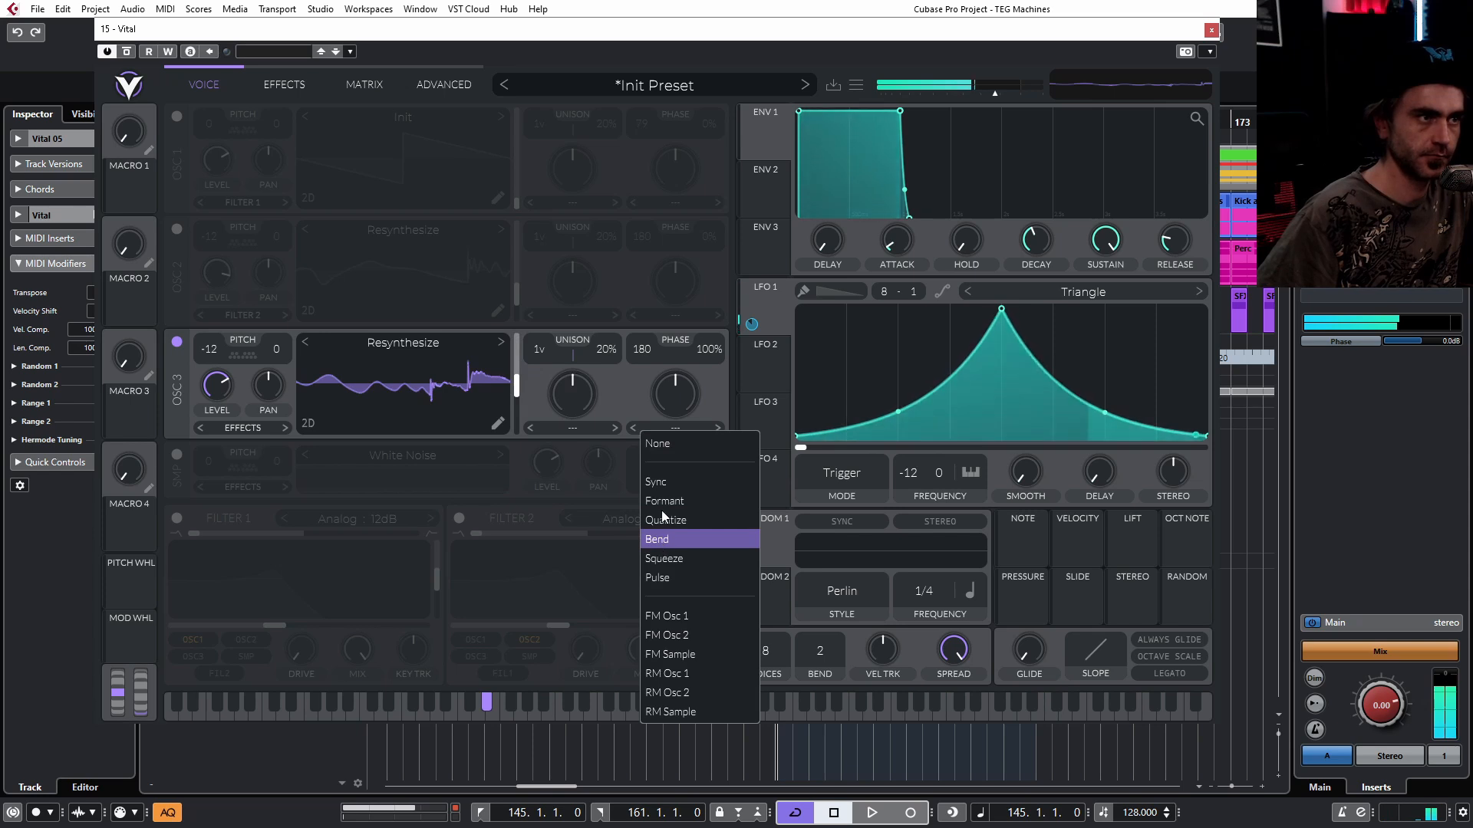
pyautogui.click(666, 537)
pyautogui.moveTo(675, 394); pyautogui.dragTo(686, 358)
pyautogui.moveTo(569, 405); pyautogui.dragTo(519, 401)
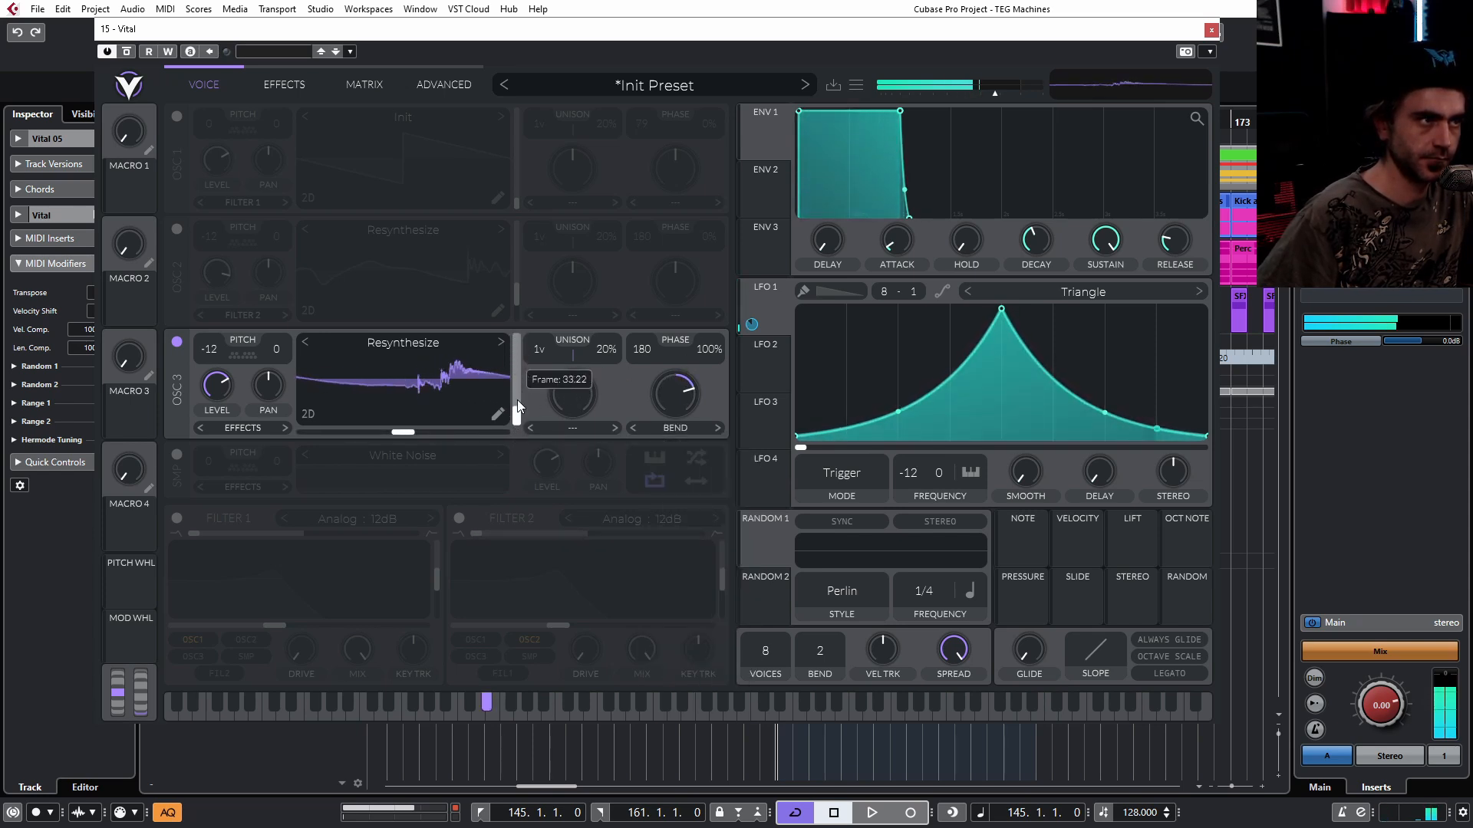
# - Audition a lower bend amount, reset OSC 3's bend to its default and return the wavetable to frame 0
pyautogui.moveTo(678, 400); pyautogui.dragTo(656, 436)
pyautogui.moveTo(518, 371); pyautogui.dragTo(515, 415)
pyautogui.doubleClick(675, 394)
pyautogui.moveTo(524, 354); pyautogui.dragTo(519, 450)
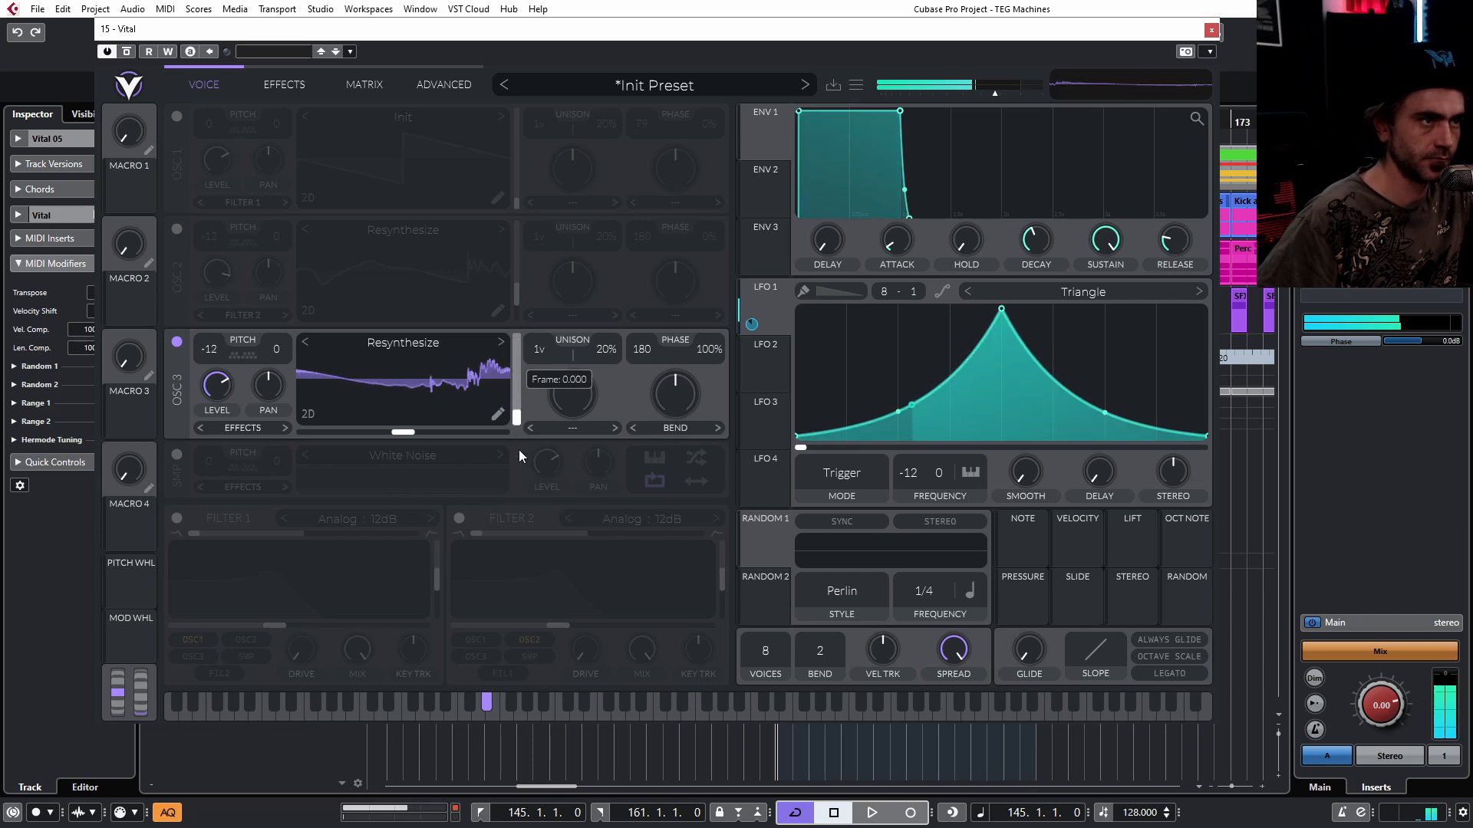
# - Assign Random 1 to OSC 3's wavetable position and set a moderately positive bend amount
pyautogui.moveTo(758, 543); pyautogui.dragTo(517, 408)
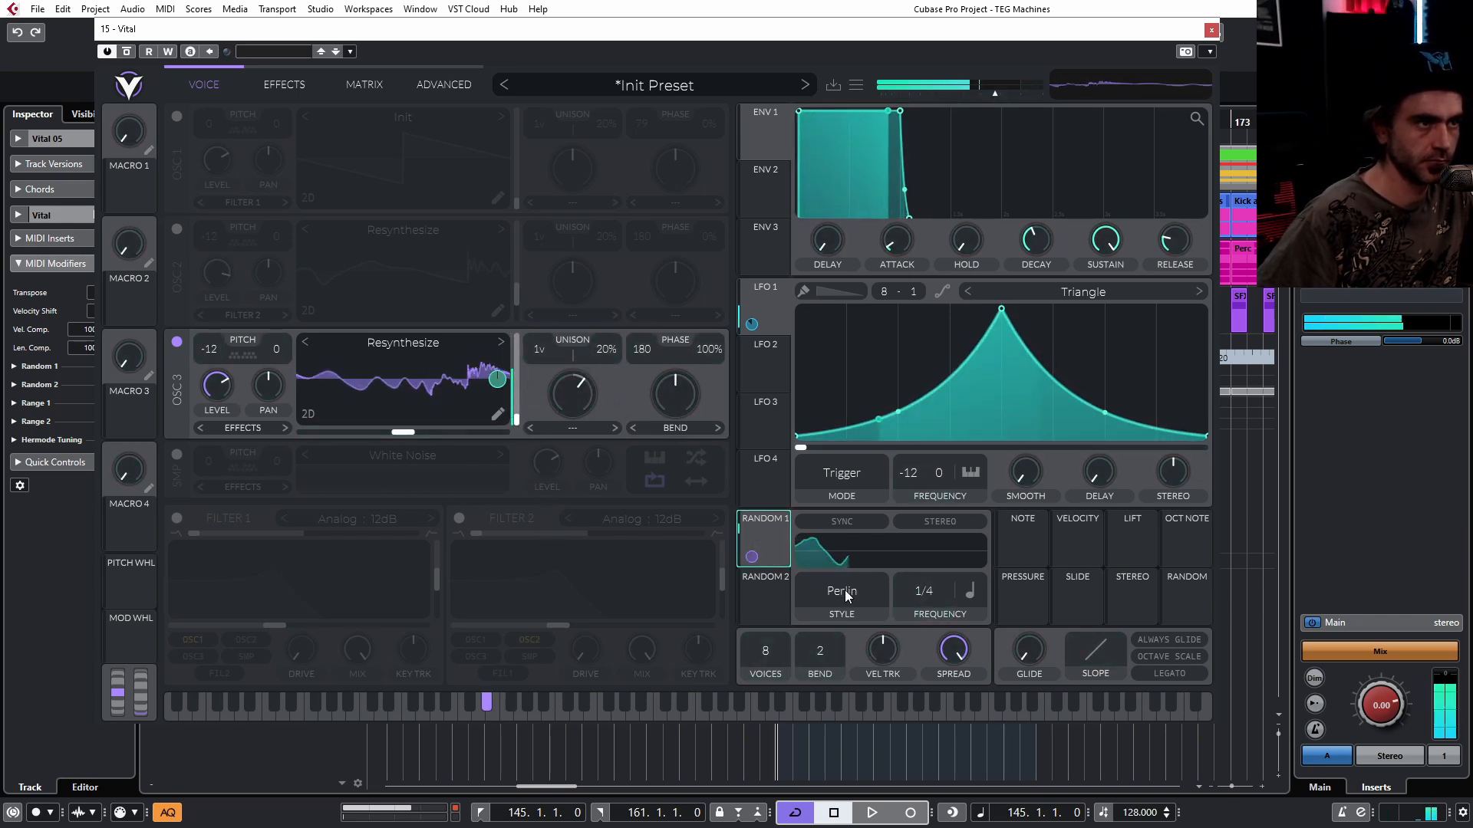
pyautogui.moveTo(676, 393); pyautogui.dragTo(683, 215)
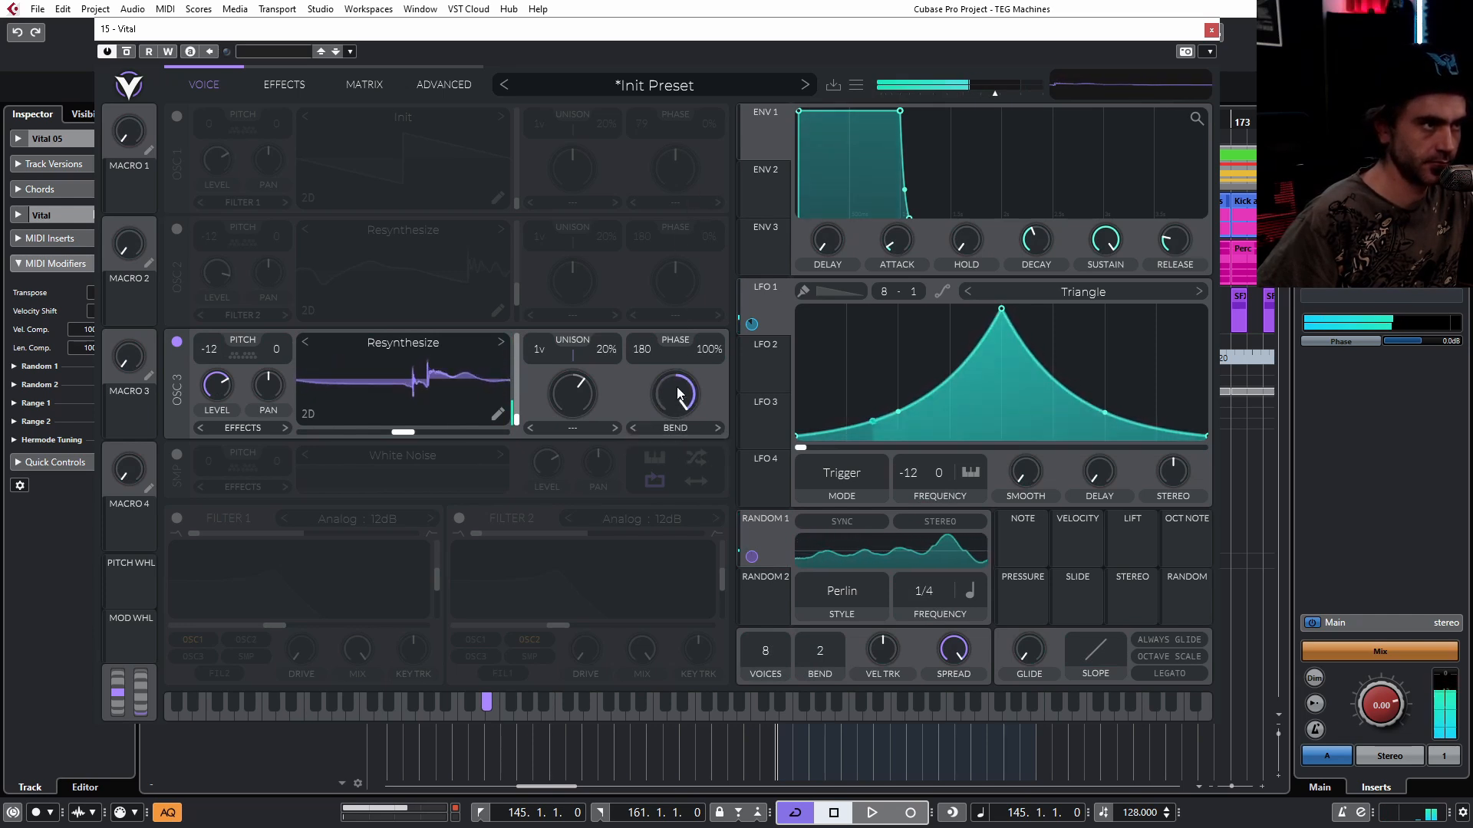
pyautogui.moveTo(681, 395); pyautogui.dragTo(661, 420)
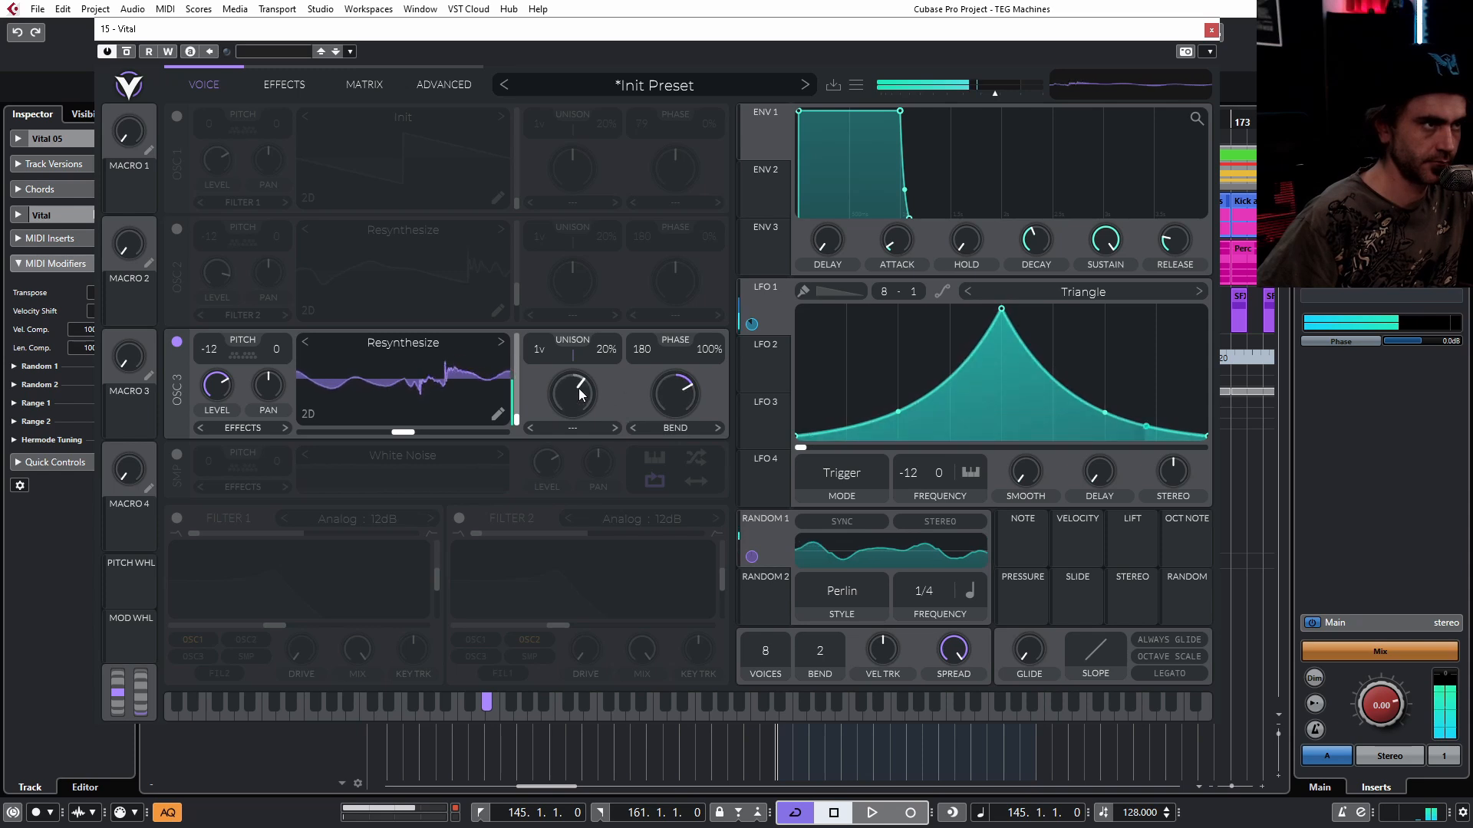
# - Turn the phaser's mix back up to full and raise OSC 3's bend amount, with OSC 2 left disabled
pyautogui.click(179, 236)
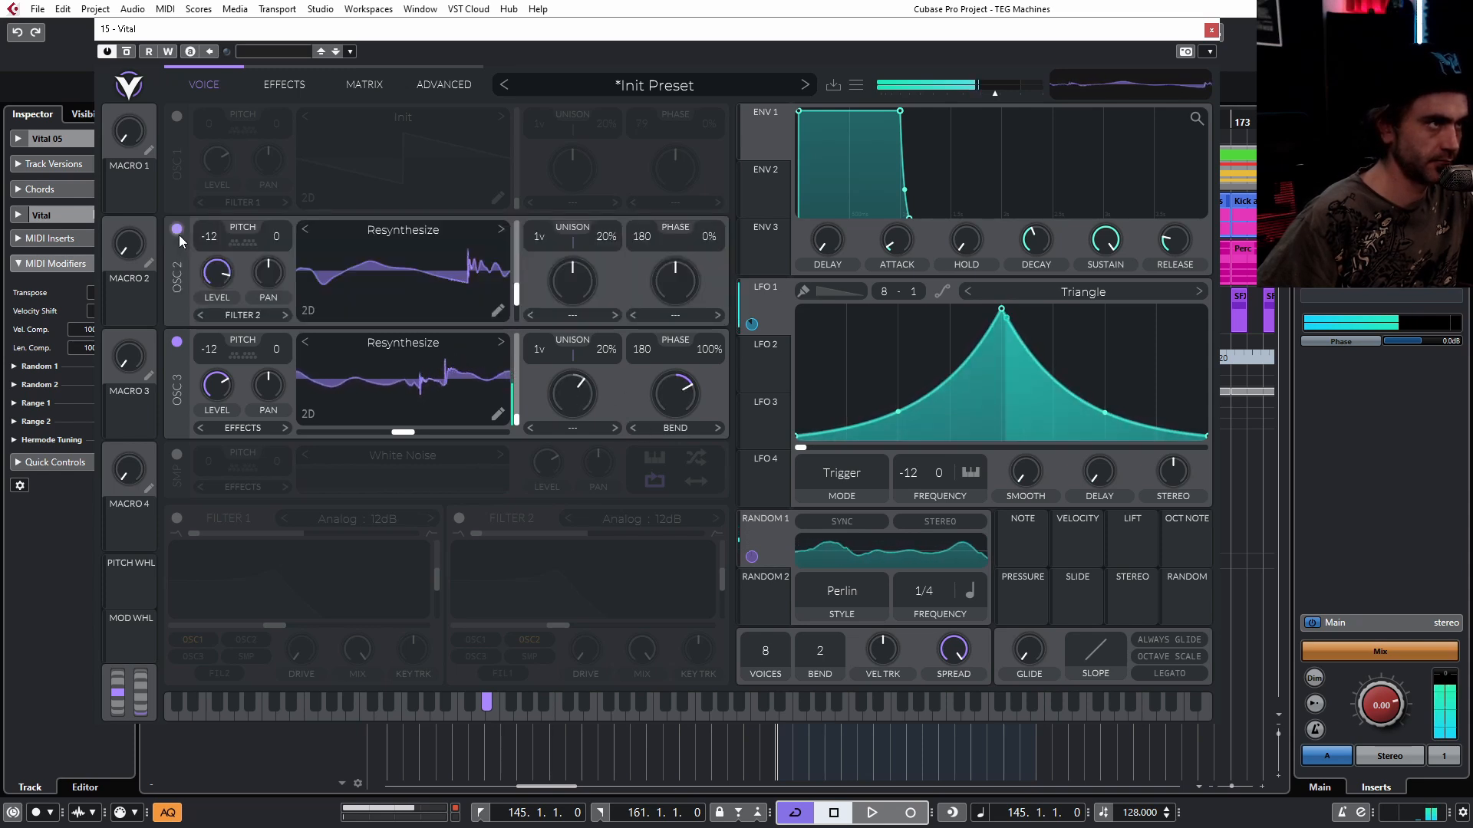
pyautogui.click(177, 234)
pyautogui.click(285, 86)
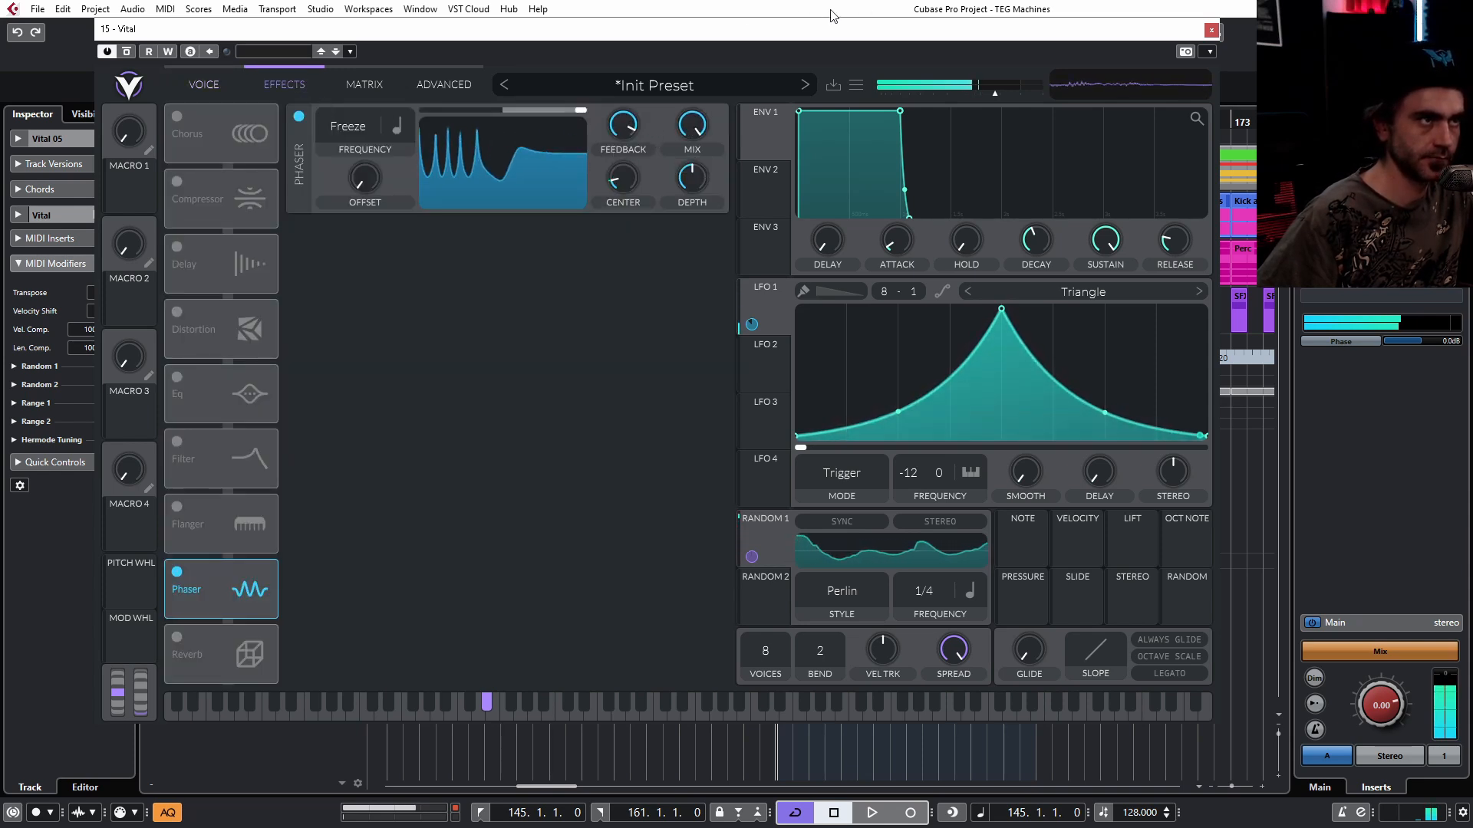
pyautogui.click(204, 84)
pyautogui.moveTo(666, 393)
pyautogui.mouseDown()
pyautogui.moveTo(666, 376)
pyautogui.moveTo(666, 393)
pyautogui.mouseUp()
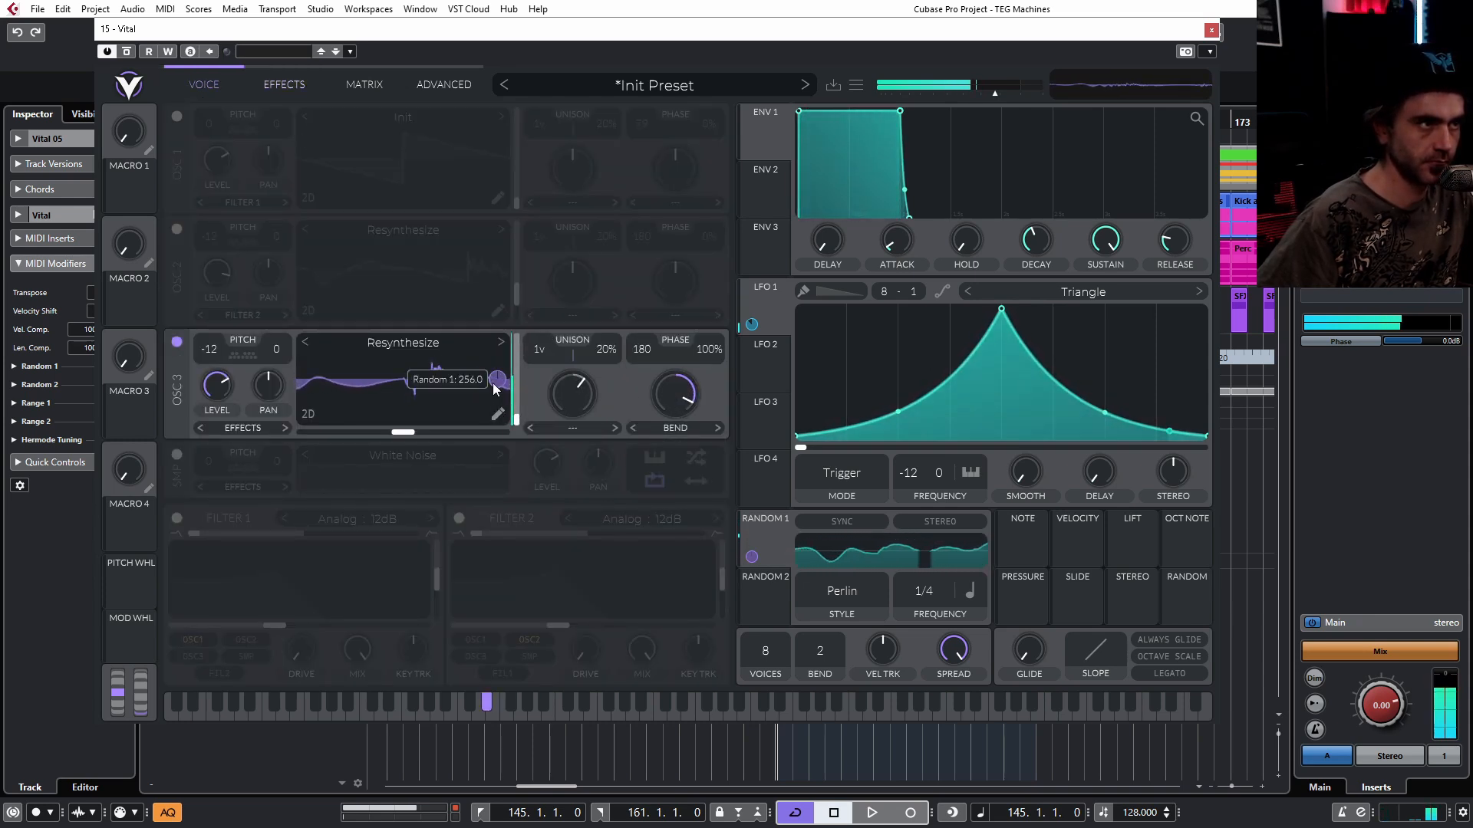
# - Remove Random 1 from OSC 3's wavetable position, raise the position near the end of the table and reset the bend to 50%
pyautogui.doubleClick(494, 384)
pyautogui.moveTo(520, 415); pyautogui.dragTo(523, 316)
pyautogui.doubleClick(678, 388)
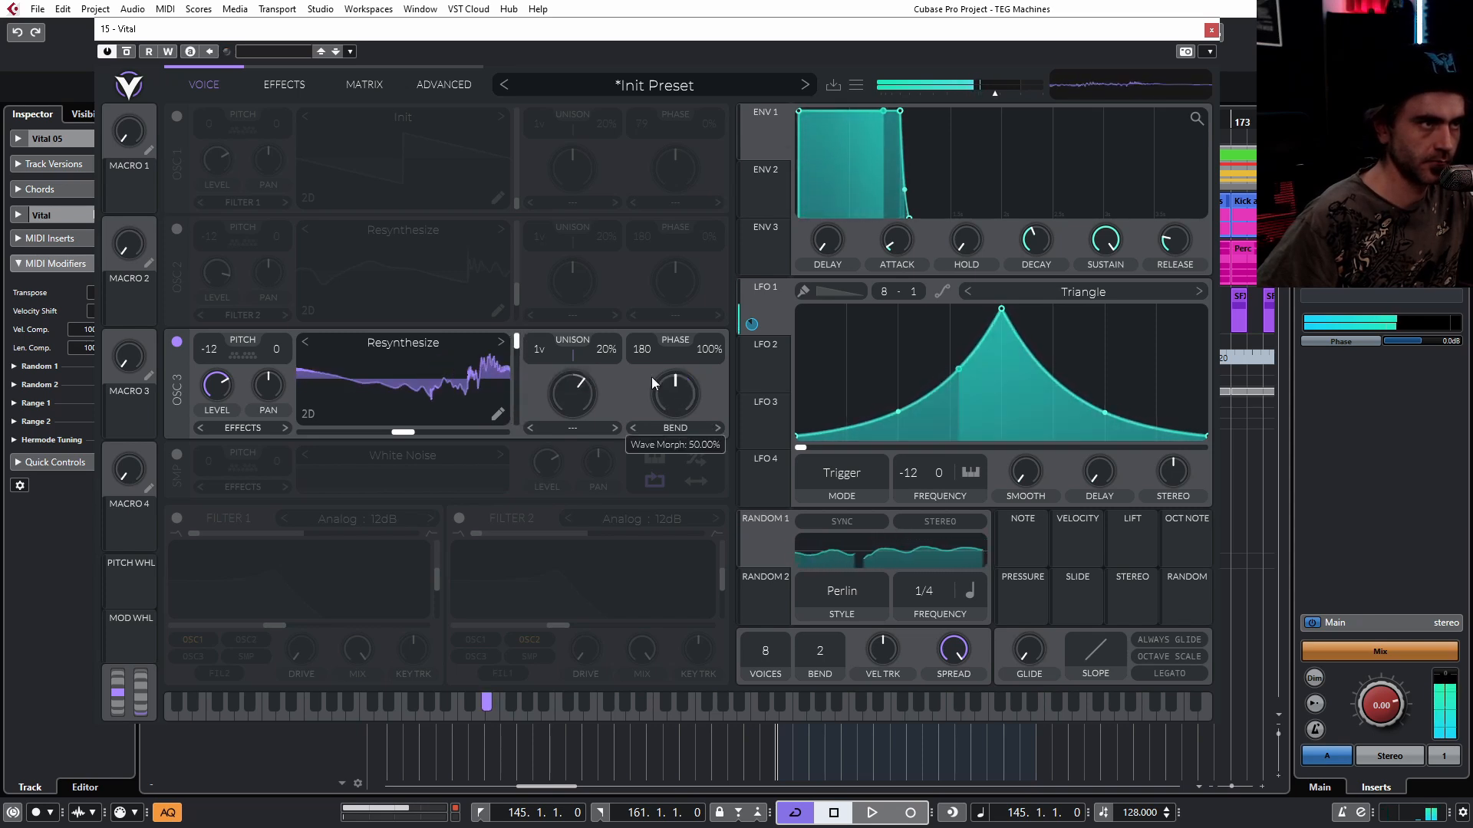
pyautogui.moveTo(519, 366)
pyautogui.mouseDown()
pyautogui.moveTo(514, 382)
pyautogui.moveTo(519, 352)
pyautogui.mouseUp()
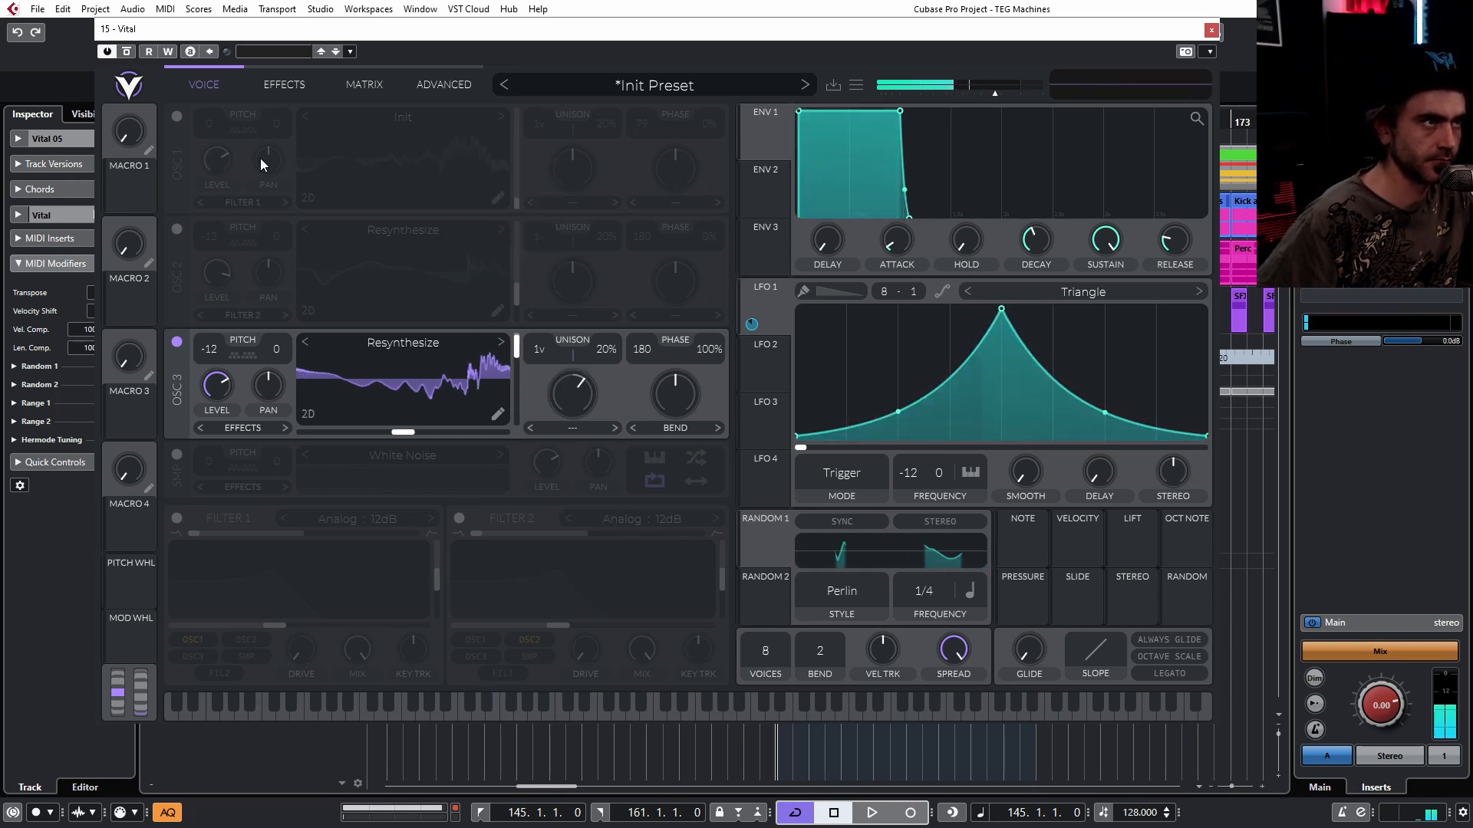
# - Resynthesize the preset into wavetables for OSC 1 and OSC 2, and solo OSC 2 while adjusting its wavetable position
pyautogui.click(295, 87)
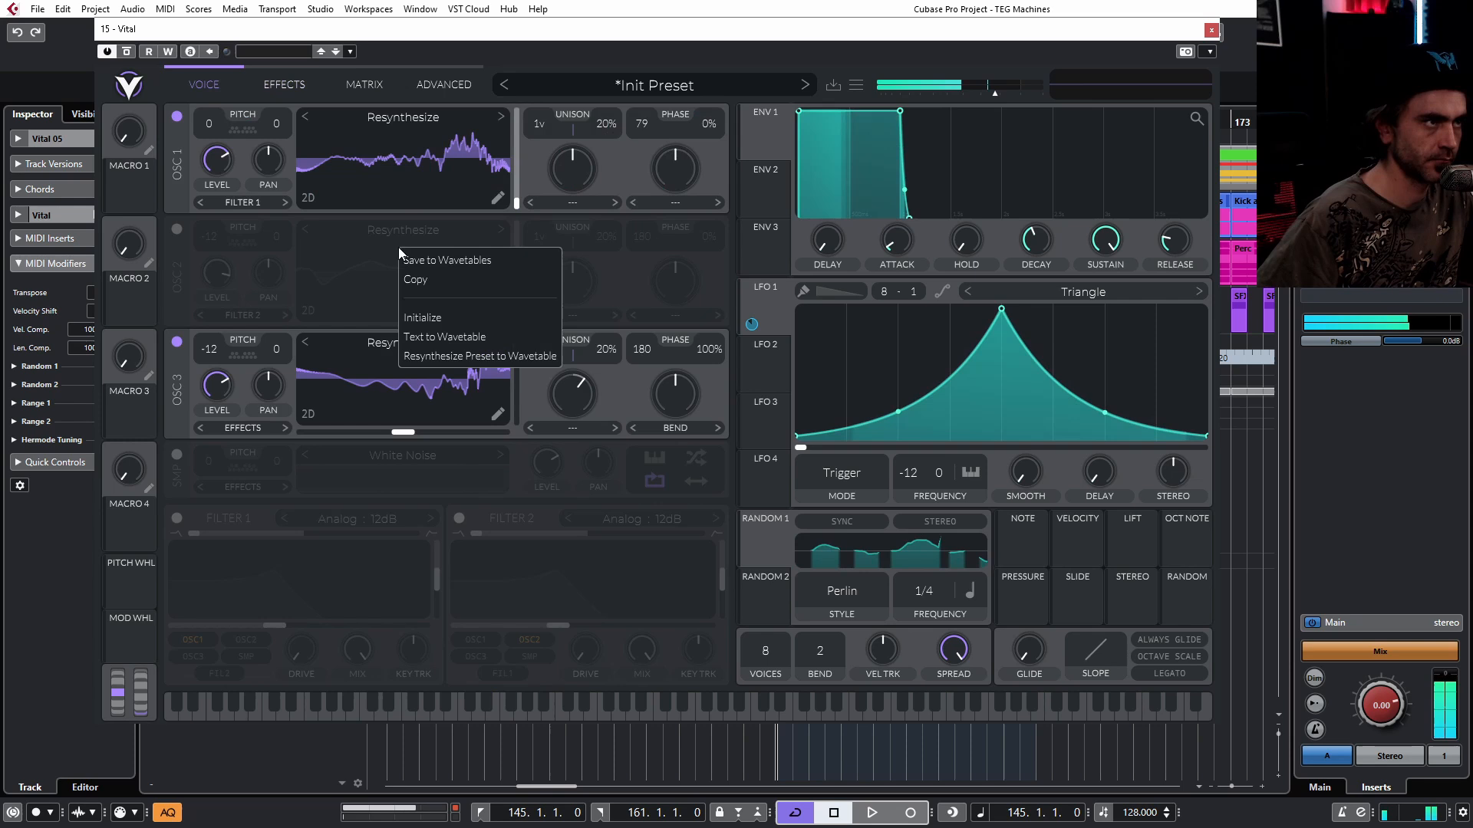
pyautogui.click(458, 333)
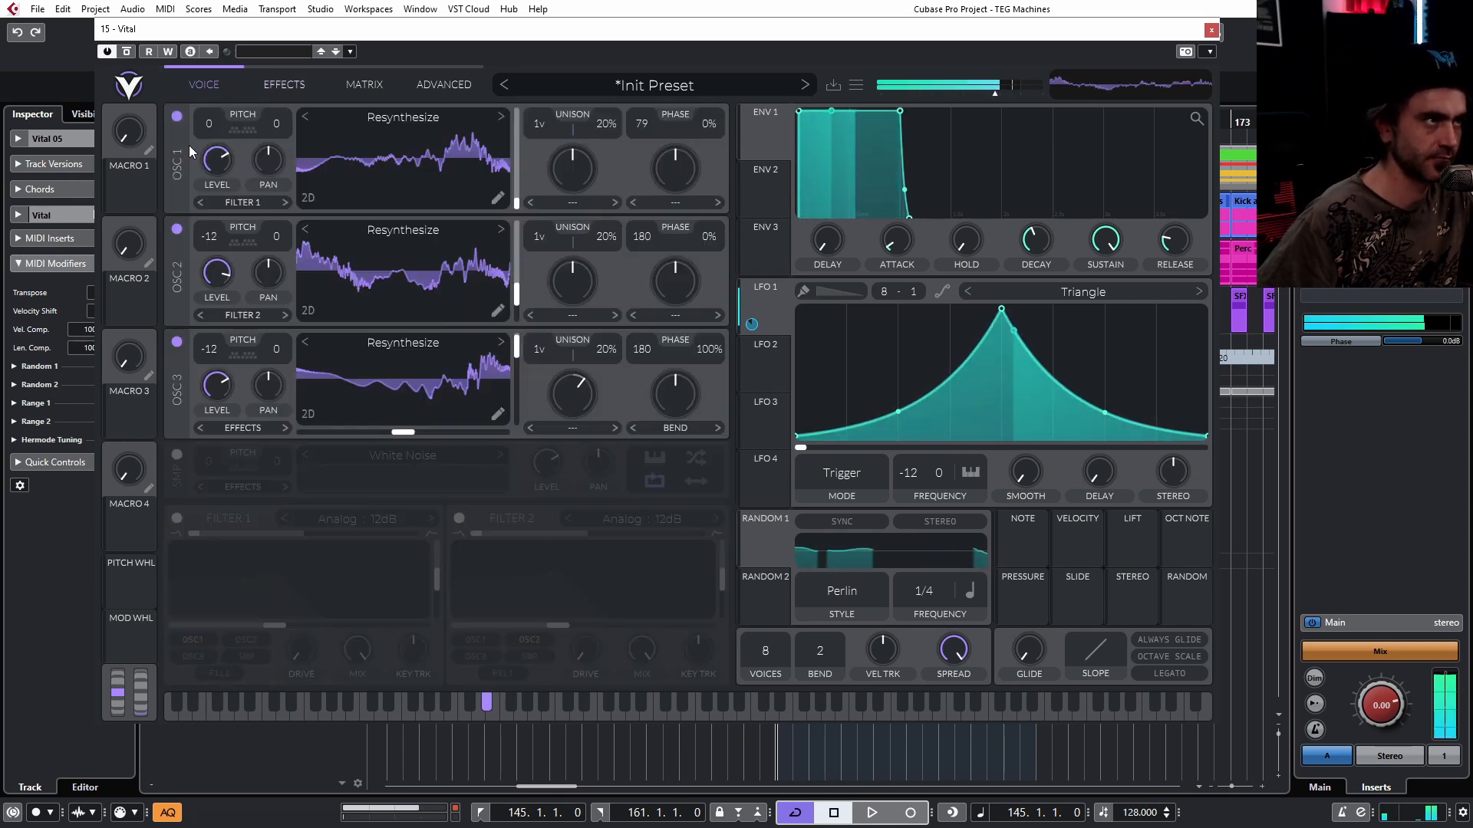
pyautogui.click(176, 116)
pyautogui.click(176, 342)
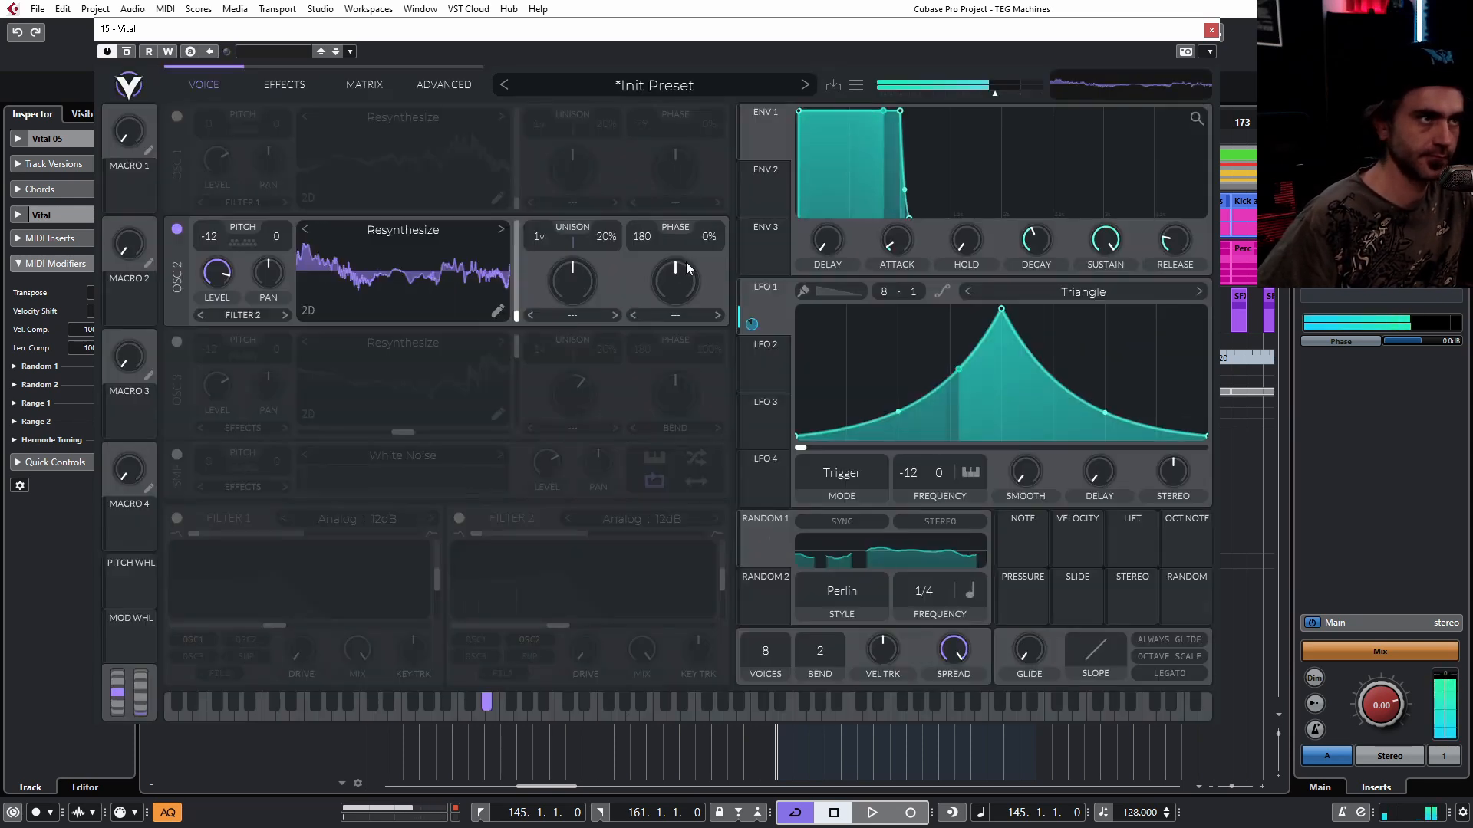
pyautogui.moveTo(516, 313); pyautogui.dragTo(517, 284)
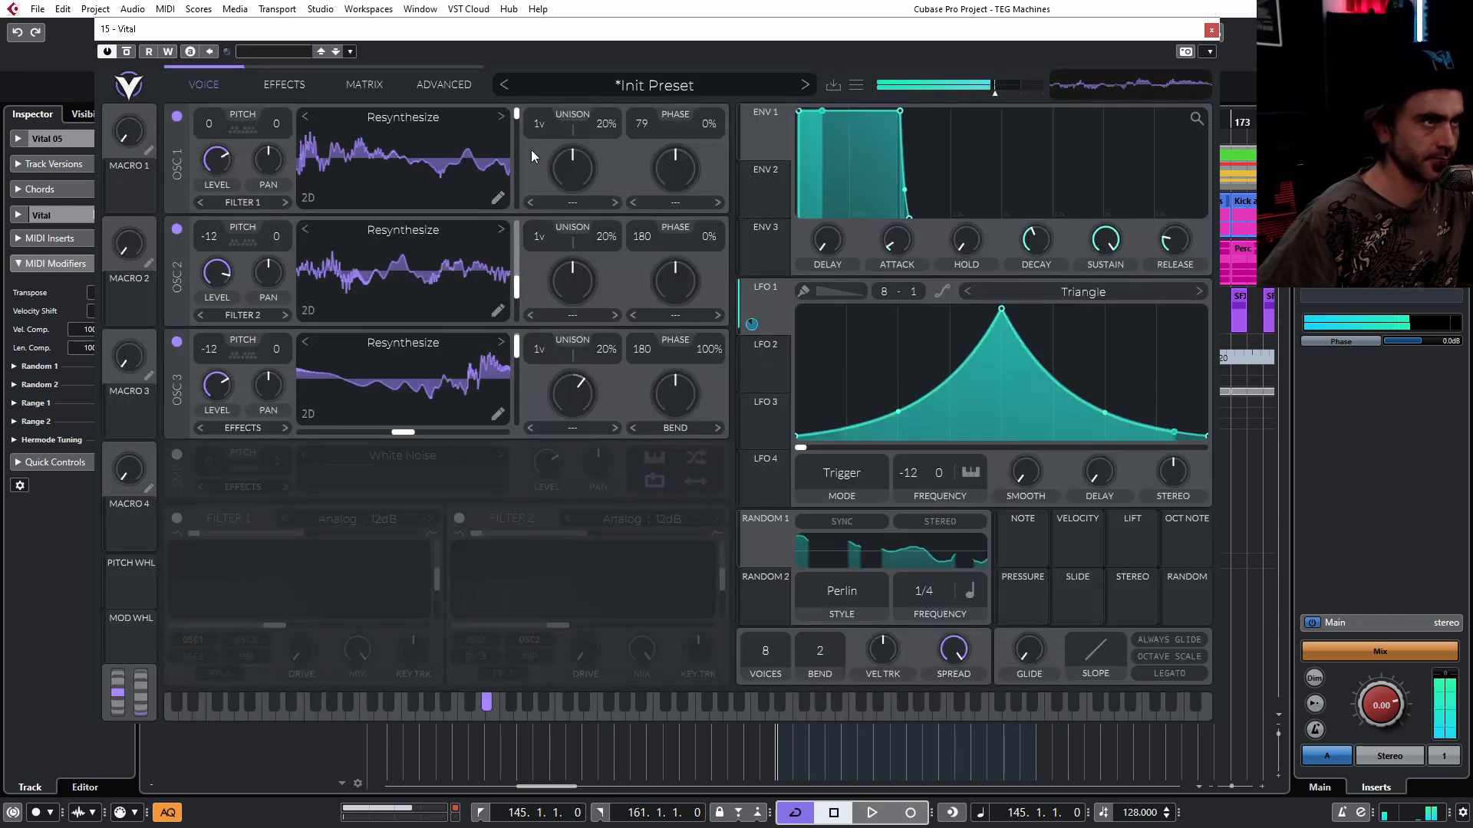
# - Lower OSC 3's wavetable position slightly and set its phase distortion to FM Osc 1 with all three oscillators enabled
pyautogui.moveTo(516, 346); pyautogui.dragTo(517, 375)
pyautogui.click(676, 428)
pyautogui.click(687, 600)
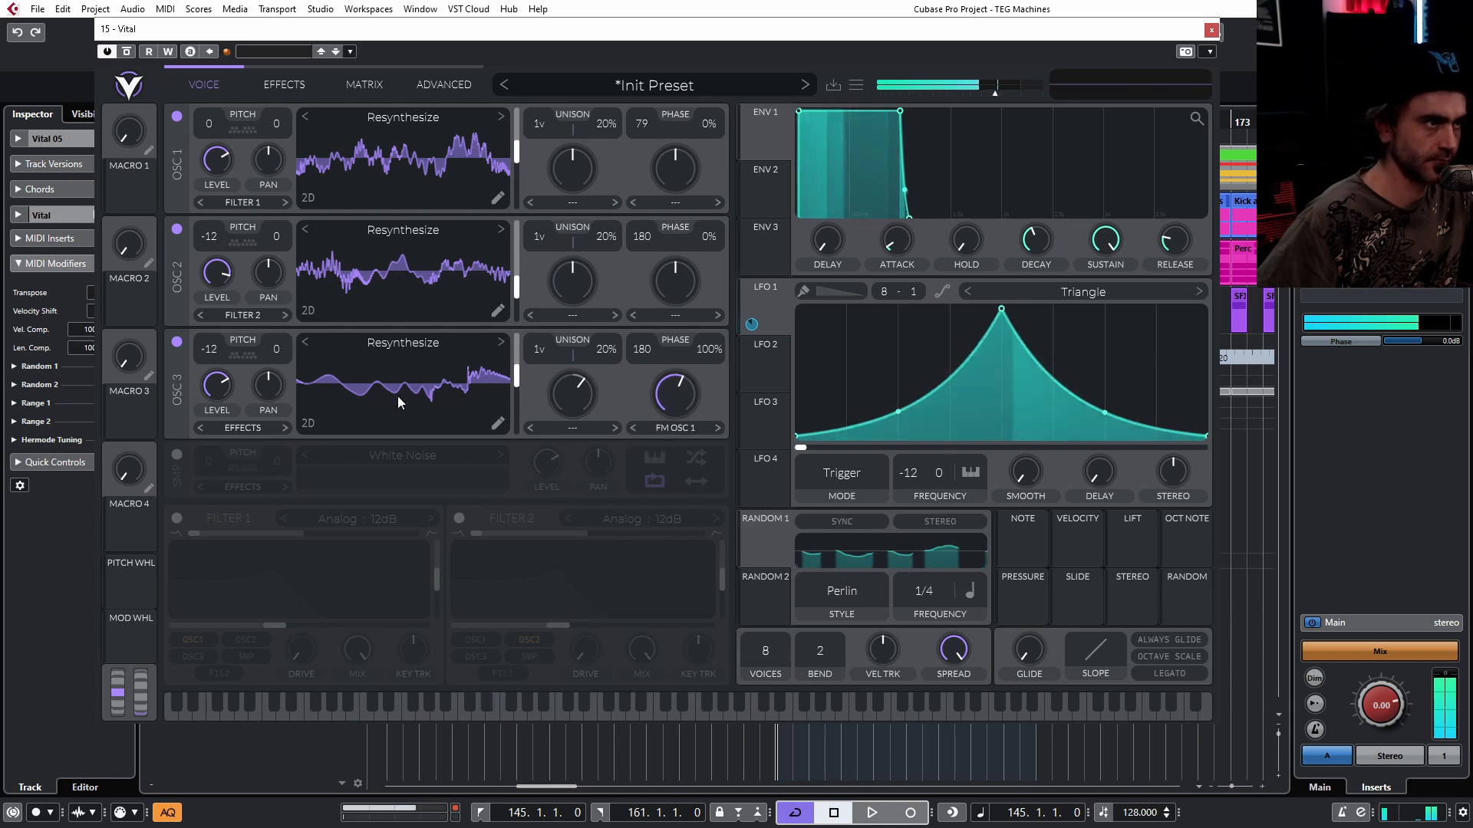
# - Try FM Osc 3 as OSC 2's phase distortion, turn its amount down and switch it to FM Osc 1
pyautogui.click(683, 316)
pyautogui.click(683, 526)
pyautogui.moveTo(669, 282); pyautogui.dragTo(652, 329)
pyautogui.click(683, 315)
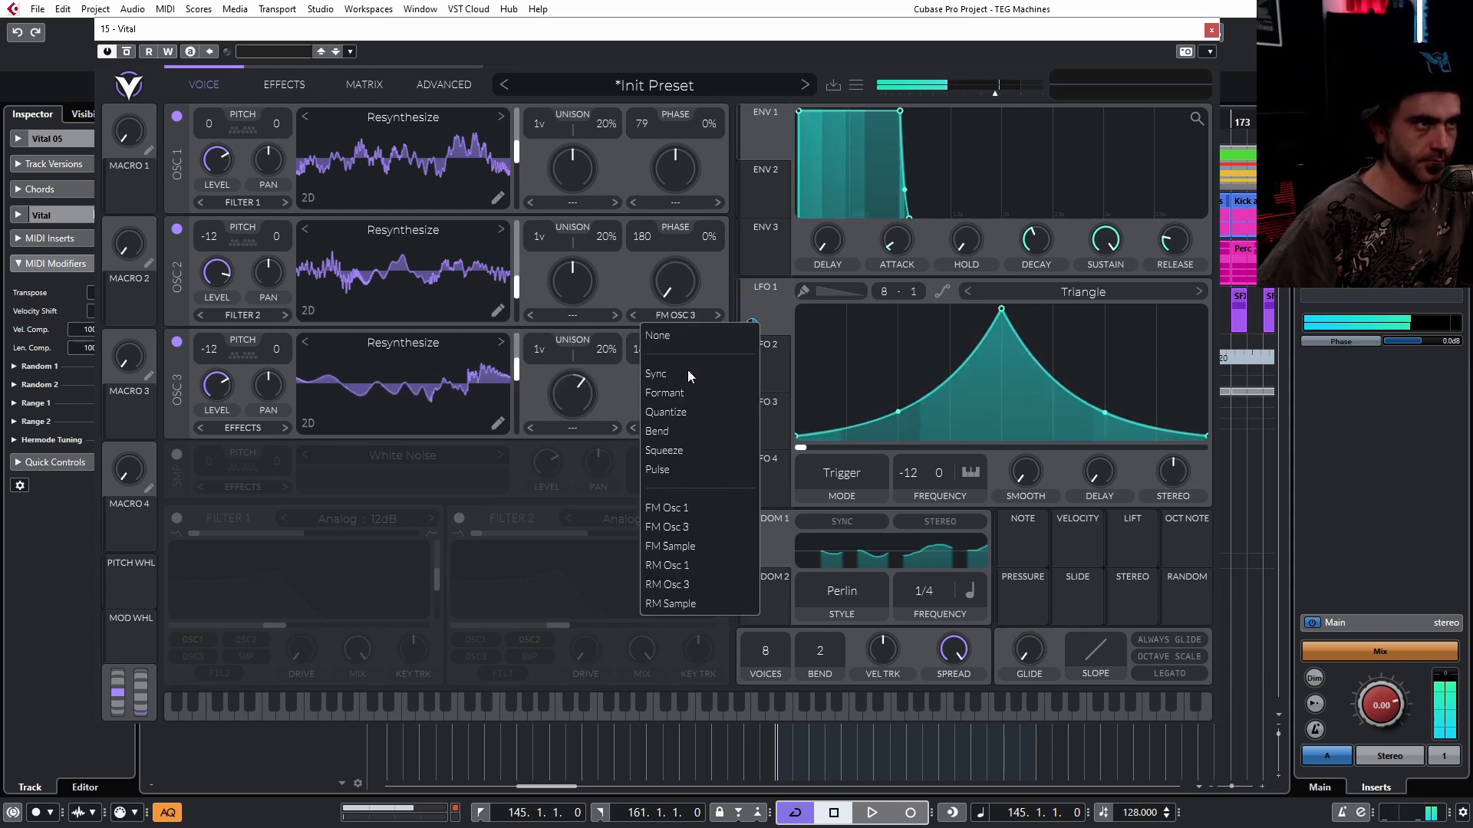
pyautogui.click(685, 508)
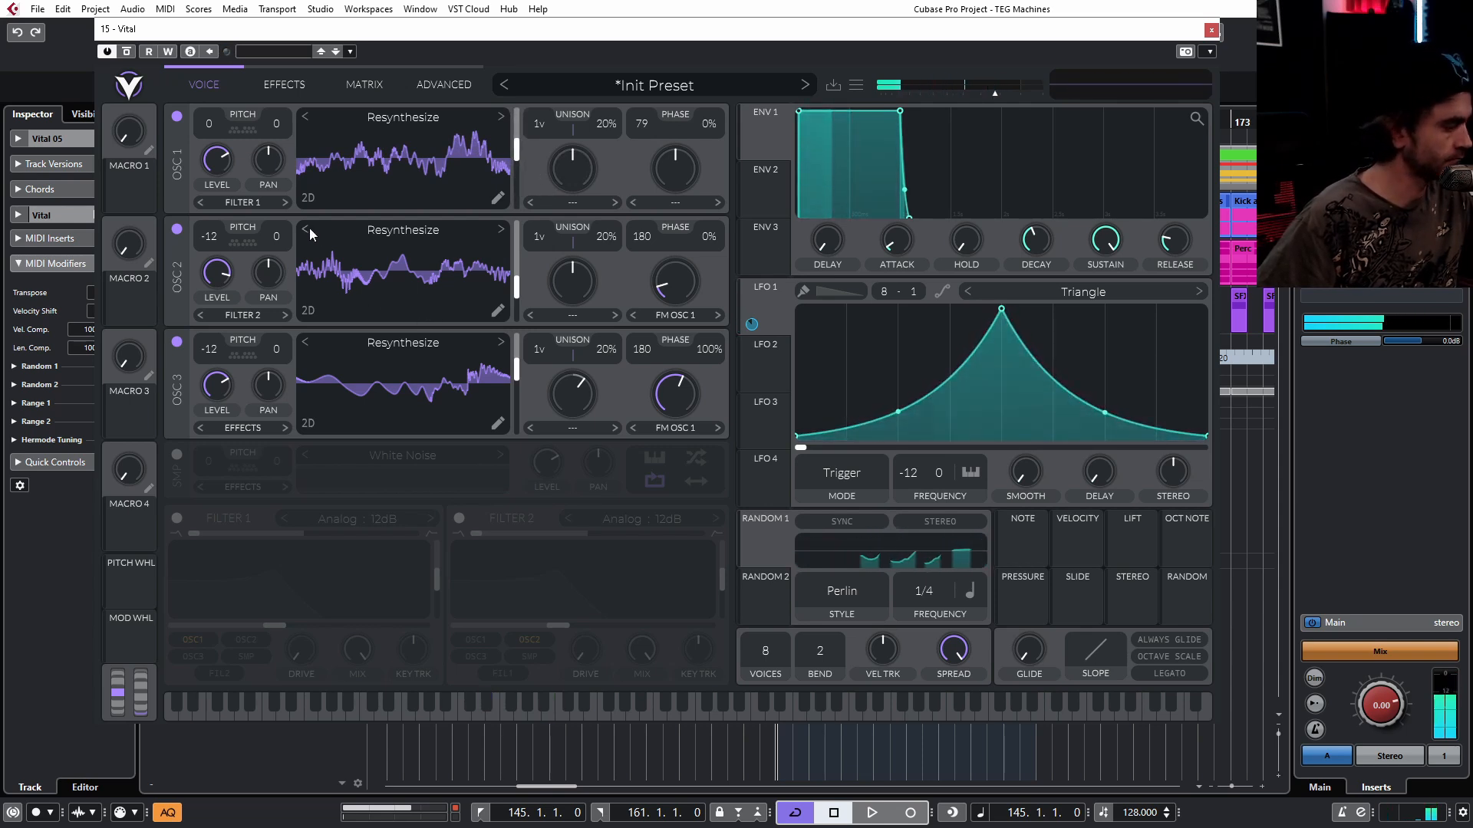
# - Enable Filter 1 for all three oscillators, choose Analog 24dB, sweep its cutoff and add some drive
pyautogui.click(178, 520)
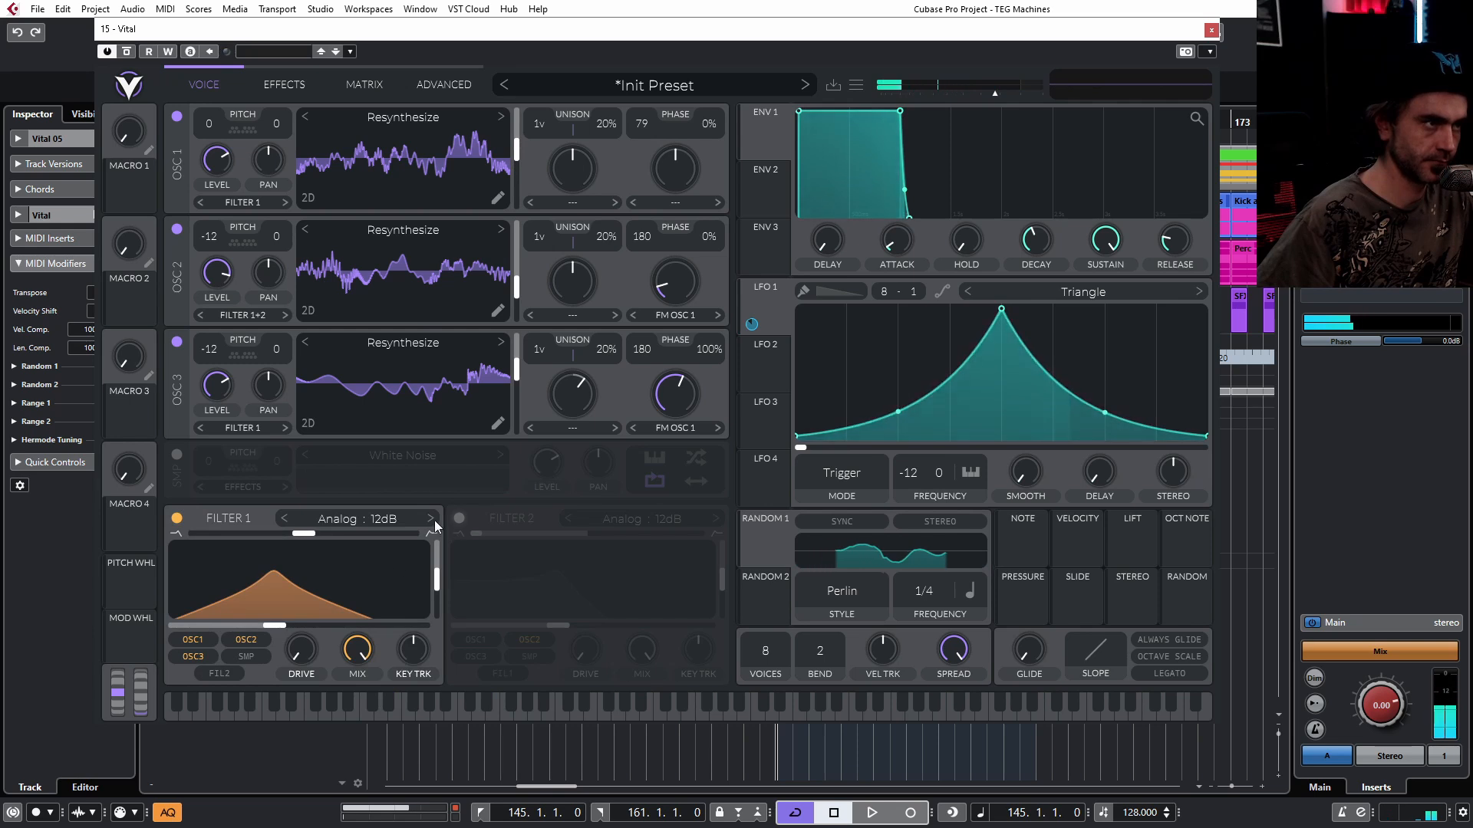
pyautogui.moveTo(247, 629); pyautogui.dragTo(379, 620)
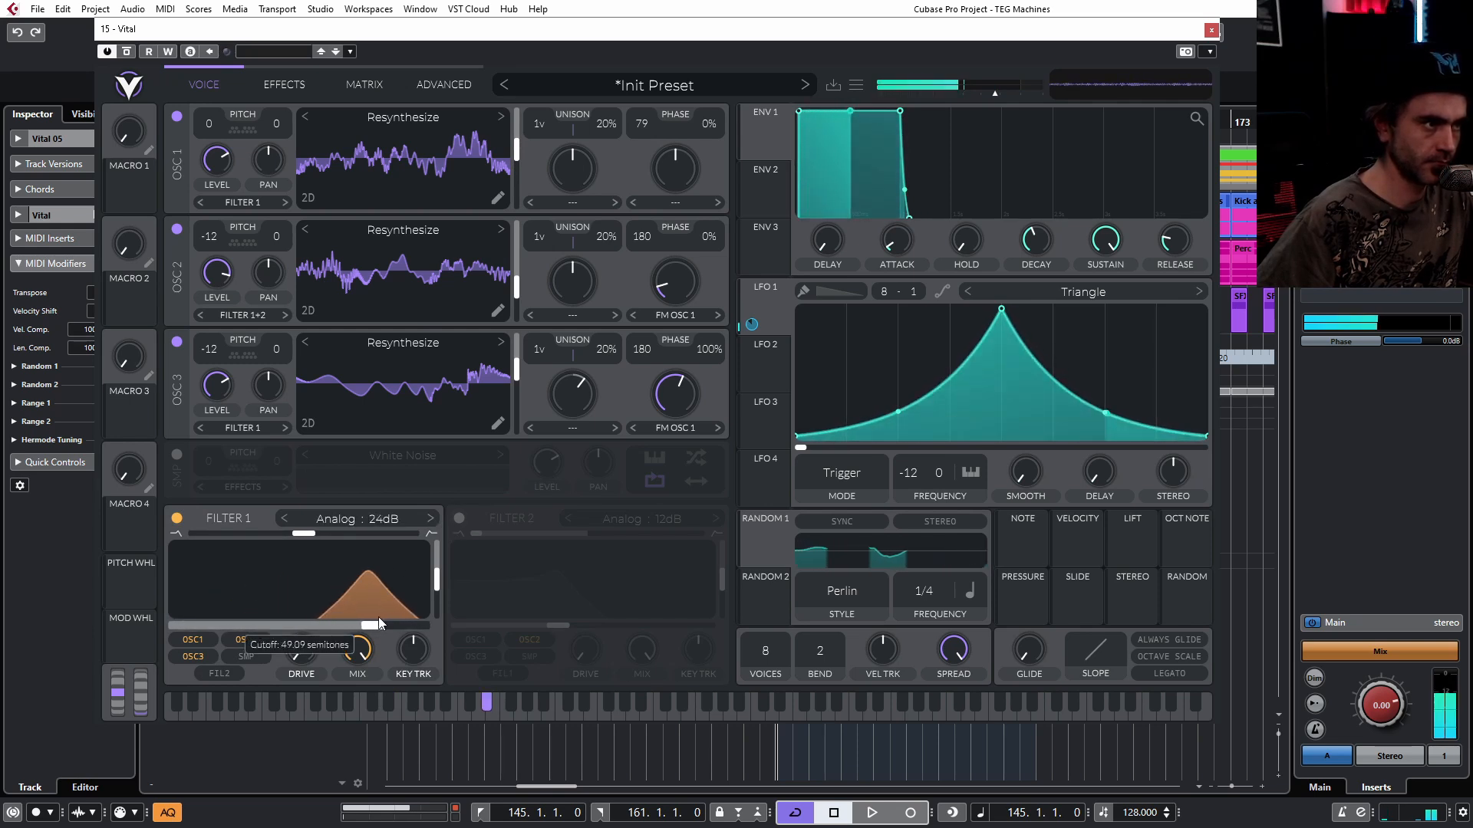
pyautogui.moveTo(272, 620); pyautogui.dragTo(284, 537)
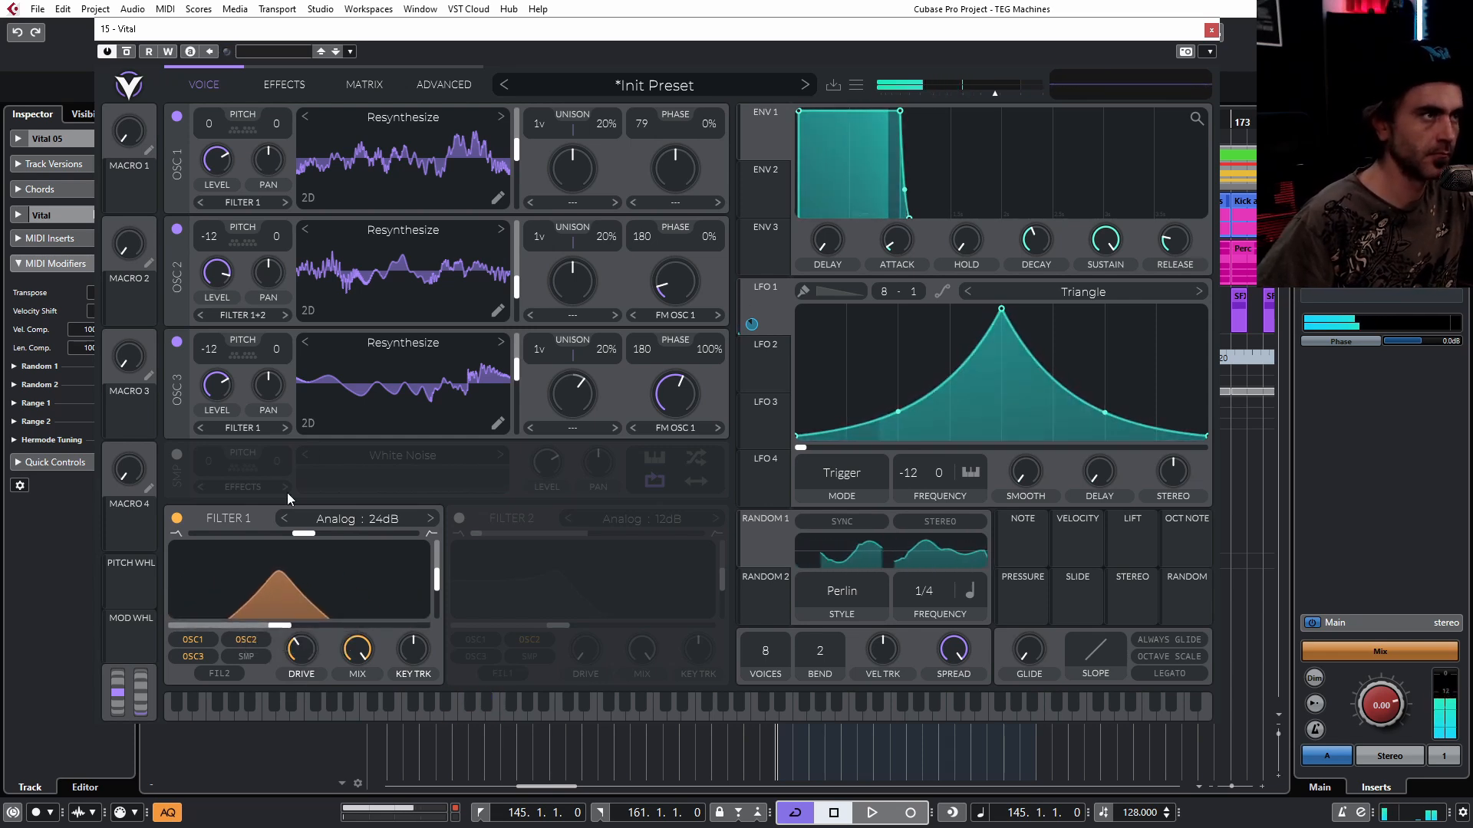
# - Place the phaser before the delay in the effects chain and set the enabled delay to Ping Pong mode
pyautogui.click(284, 85)
pyautogui.click(214, 321)
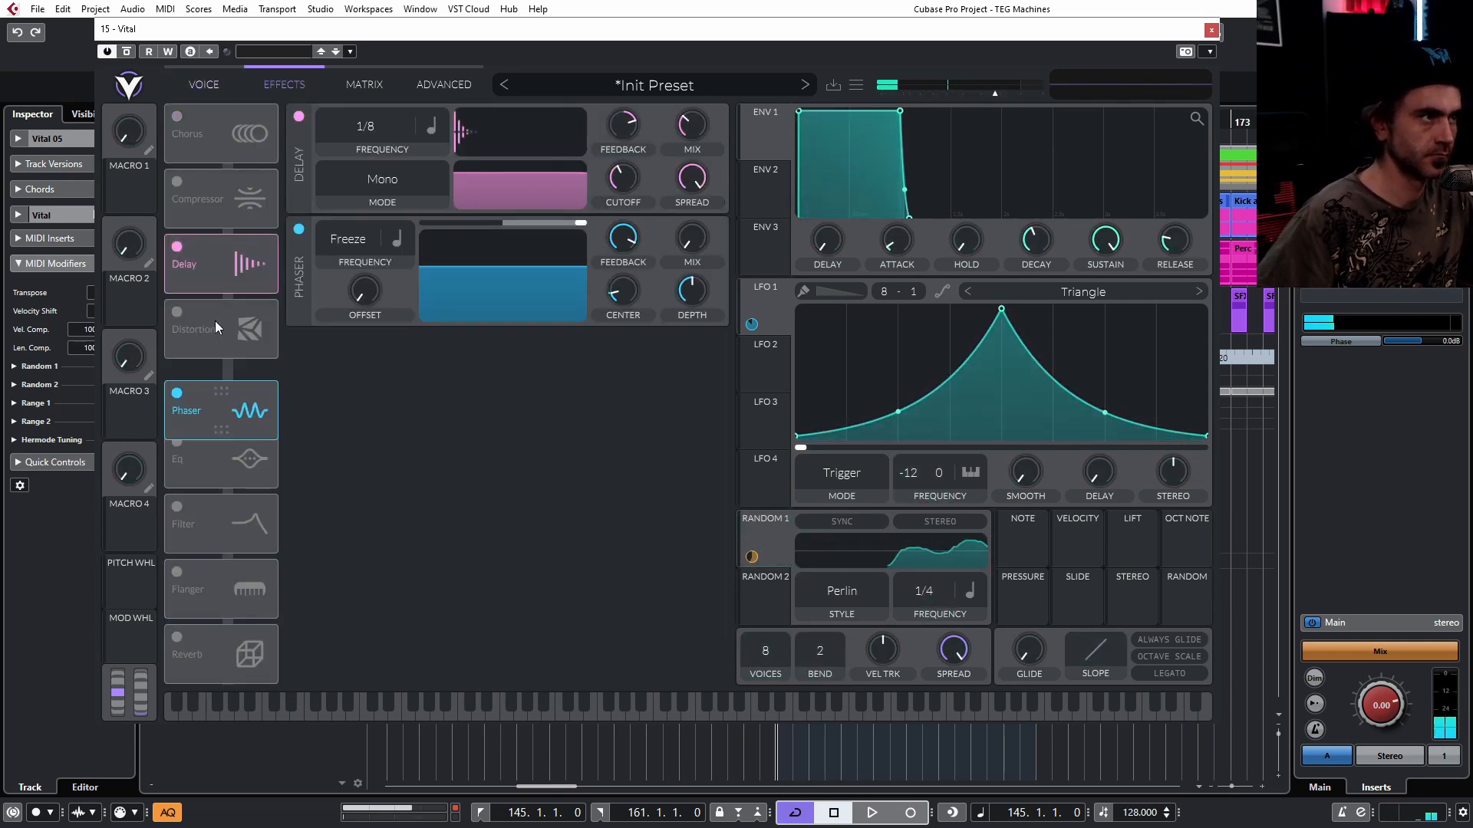
pyautogui.click(432, 239)
pyautogui.click(448, 306)
pyautogui.click(382, 297)
pyautogui.click(374, 392)
pyautogui.click(375, 300)
pyautogui.click(373, 374)
# - Adjust the delay's mix and feedback, and enable the reverb
pyautogui.moveTo(693, 290); pyautogui.dragTo(693, 368)
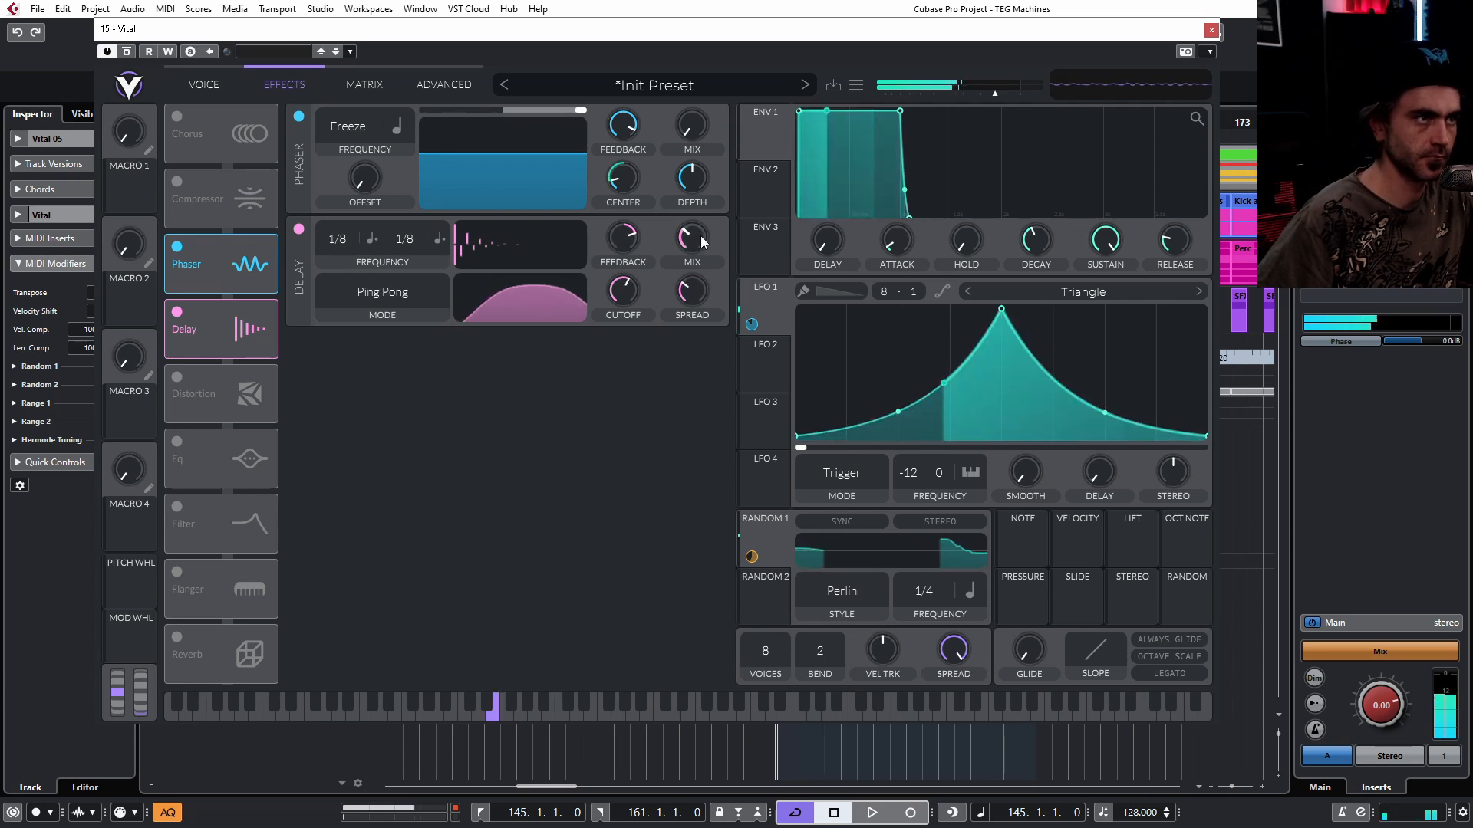
pyautogui.moveTo(701, 236); pyautogui.dragTo(700, 222)
pyautogui.moveTo(629, 242); pyautogui.dragTo(692, 247)
pyautogui.click(201, 647)
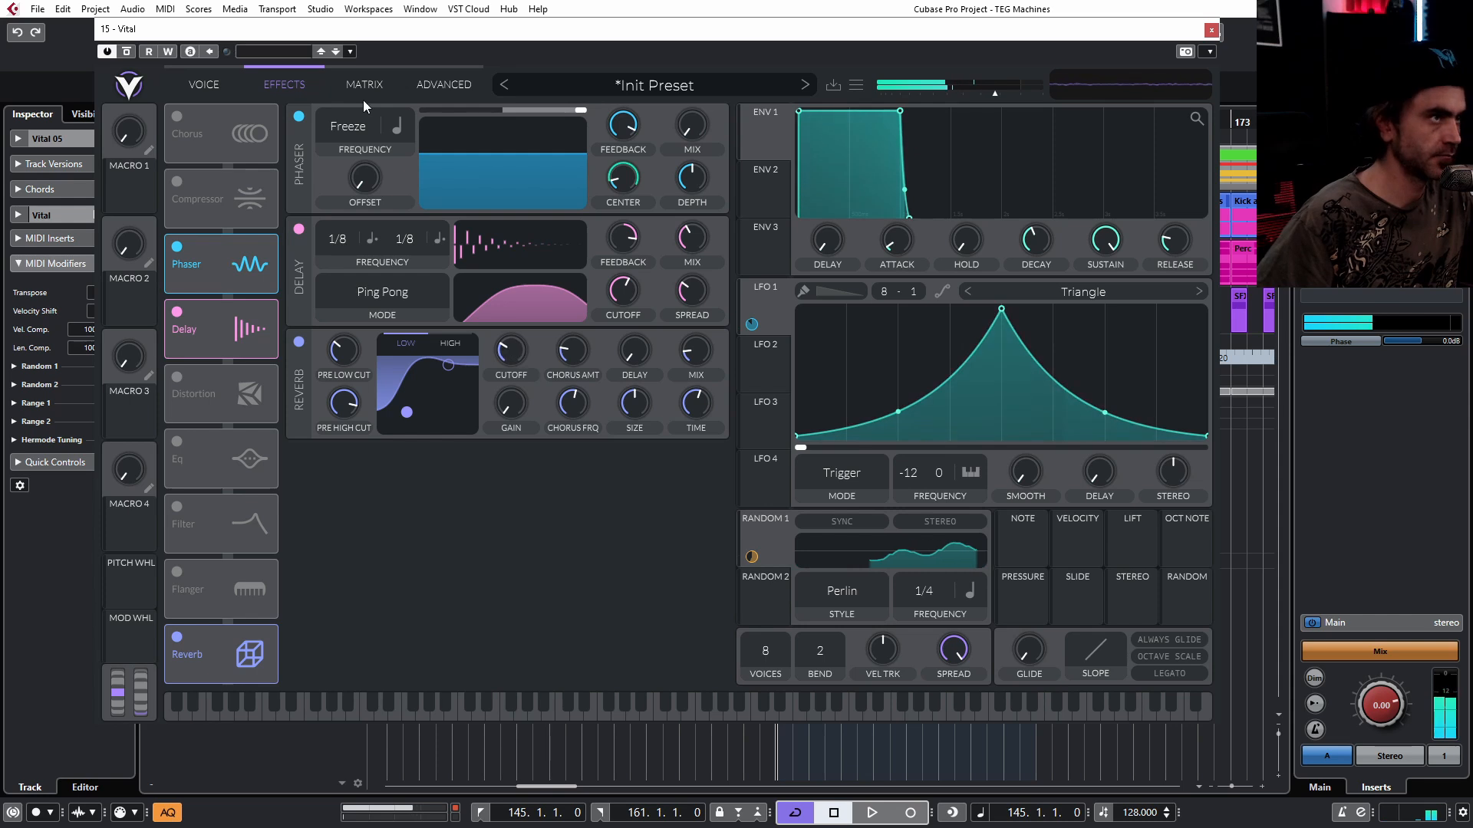
# - Make the patch monophonic with 1 voice, add a short glide and enable legato
pyautogui.click(225, 90)
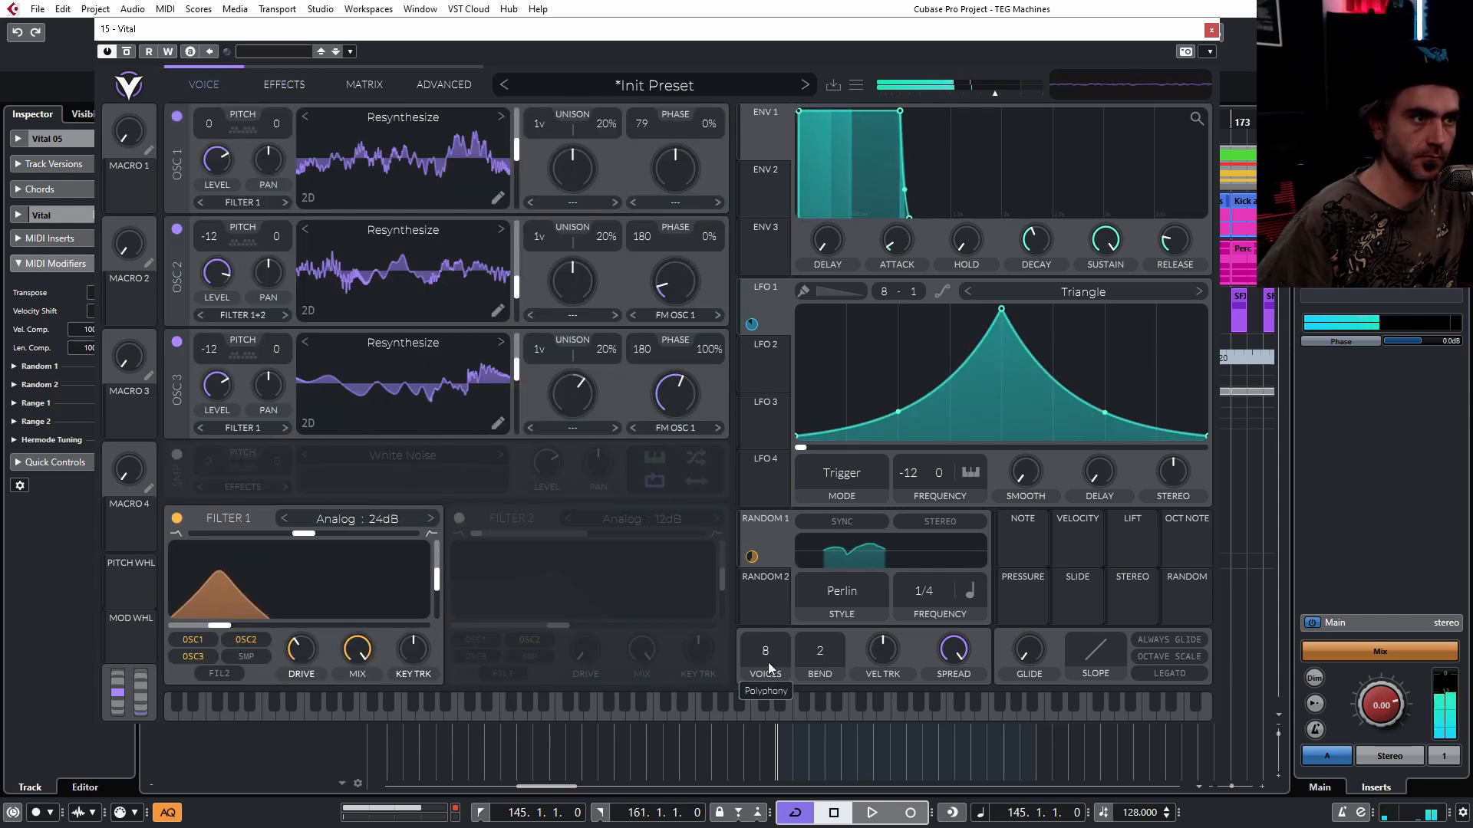
pyautogui.moveTo(1040, 650); pyautogui.dragTo(1047, 633)
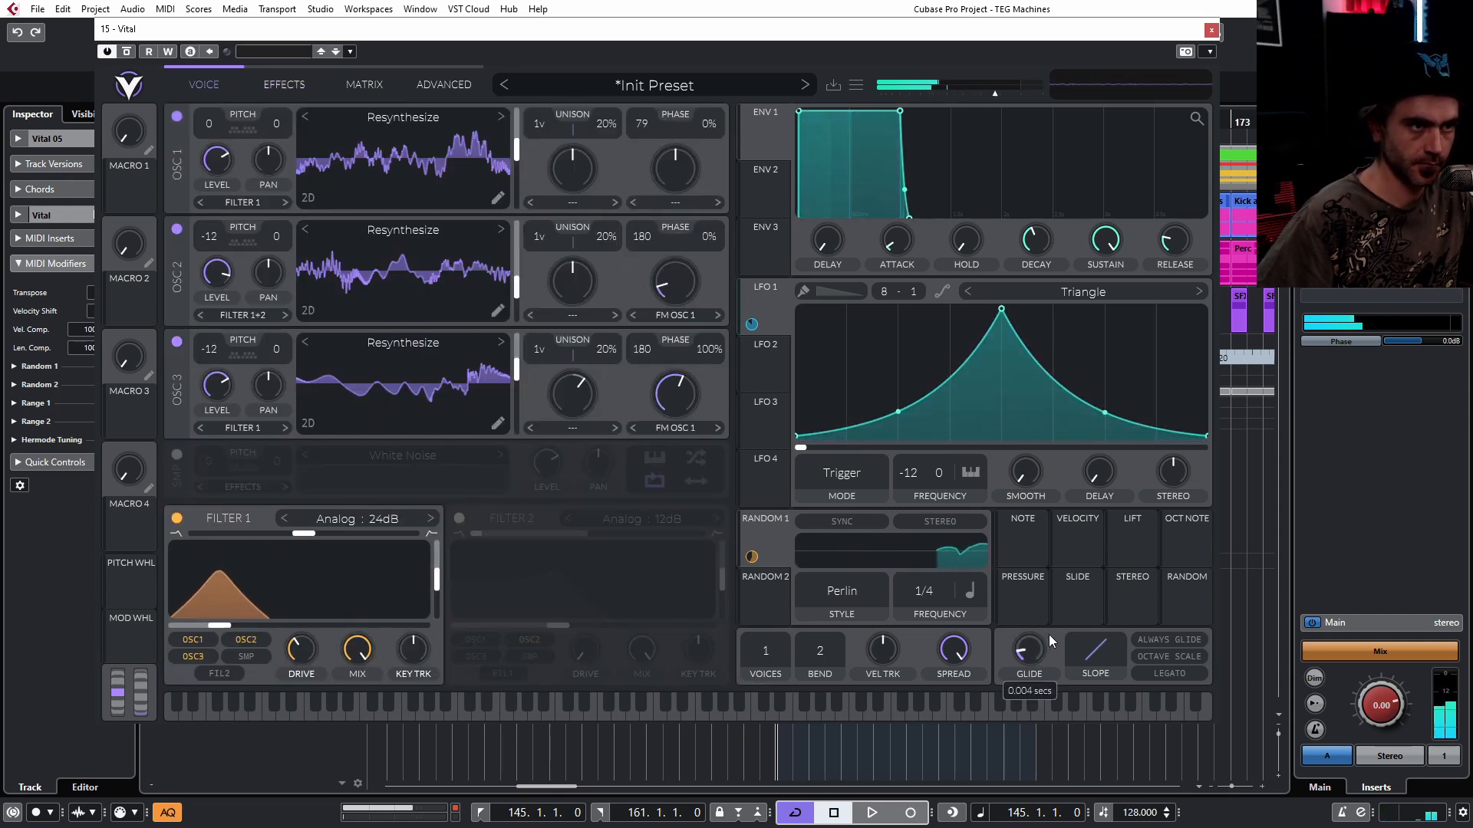
pyautogui.click(1159, 673)
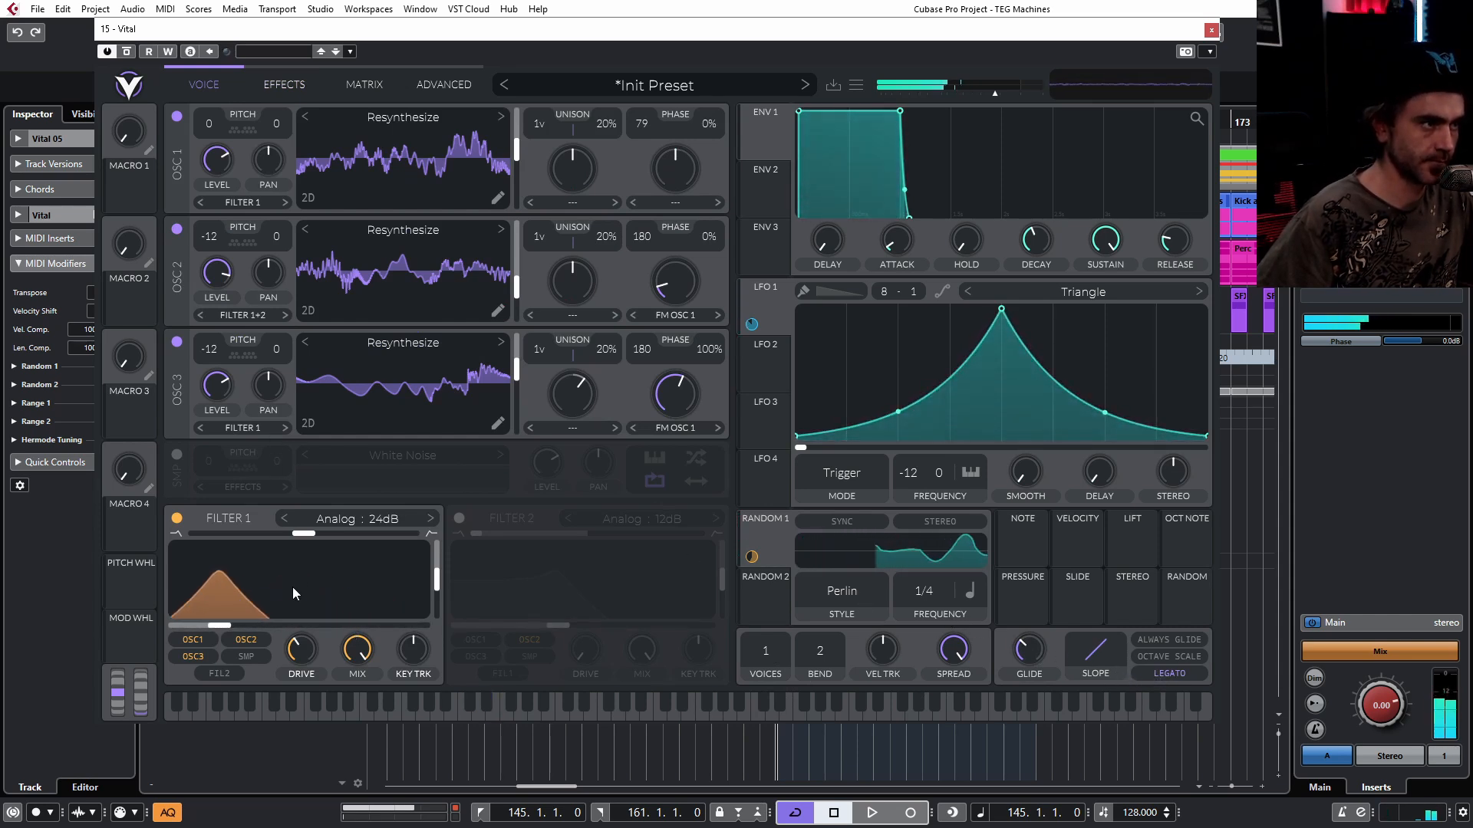
# - Sweep Filter 1's settings while listening and turn its mix fully down
pyautogui.moveTo(300, 607); pyautogui.dragTo(300, 572)
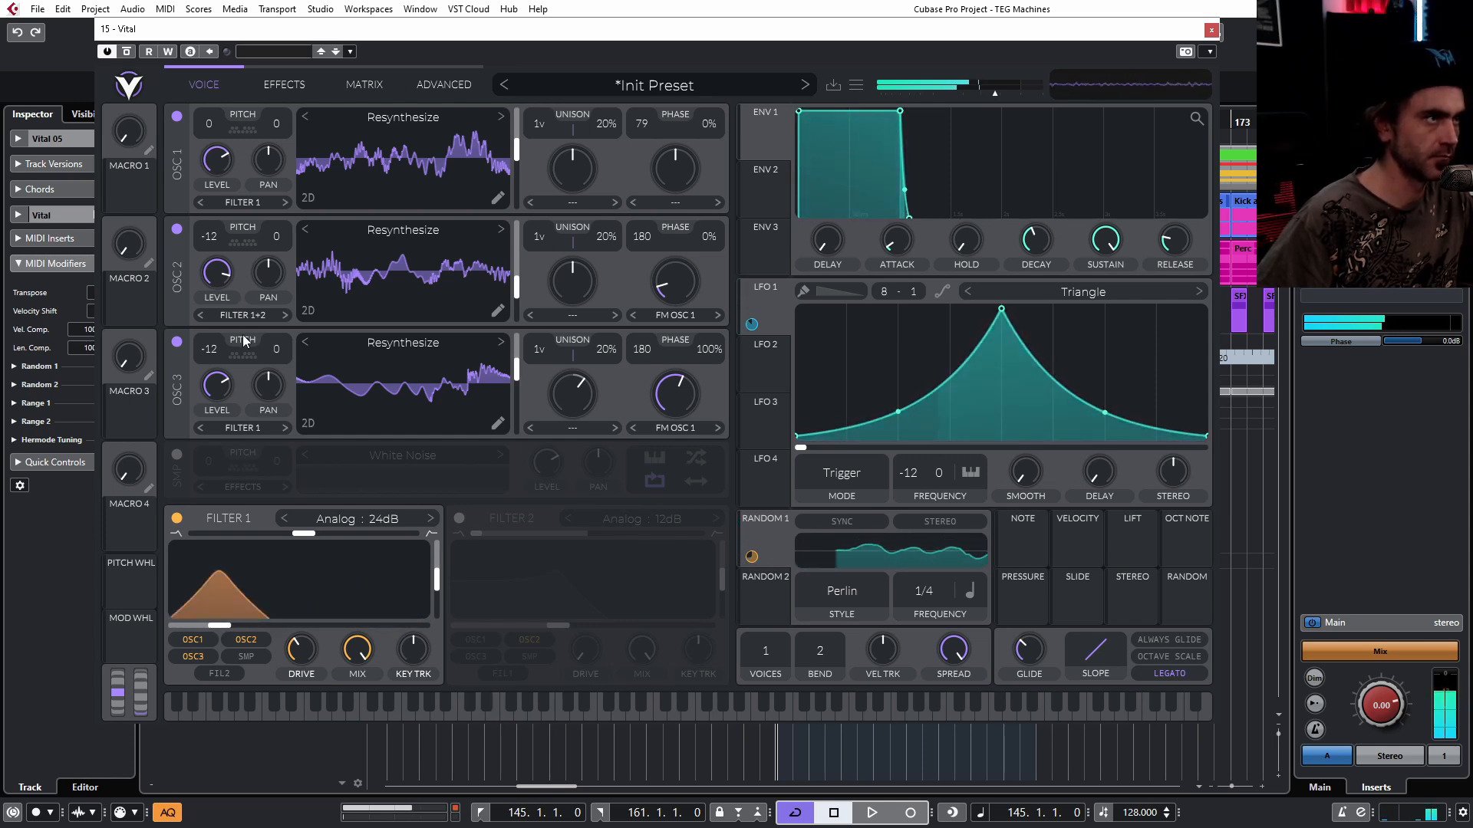
pyautogui.moveTo(358, 649); pyautogui.dragTo(362, 727)
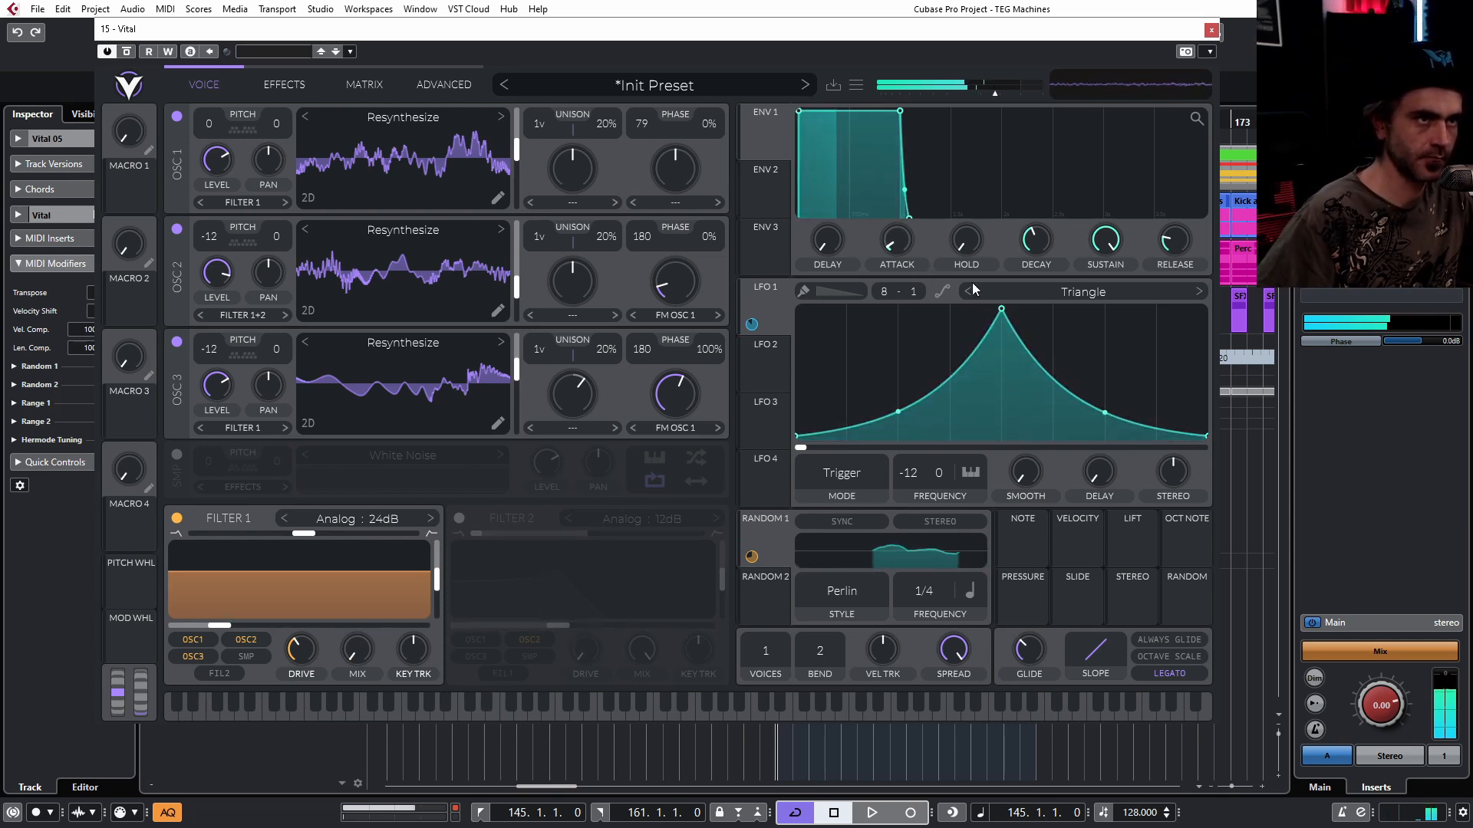
# - Lower ENV 1's sustain and shorten its decay for a plucked amplitude shape
pyautogui.moveTo(1097, 290); pyautogui.dragTo(1100, 384)
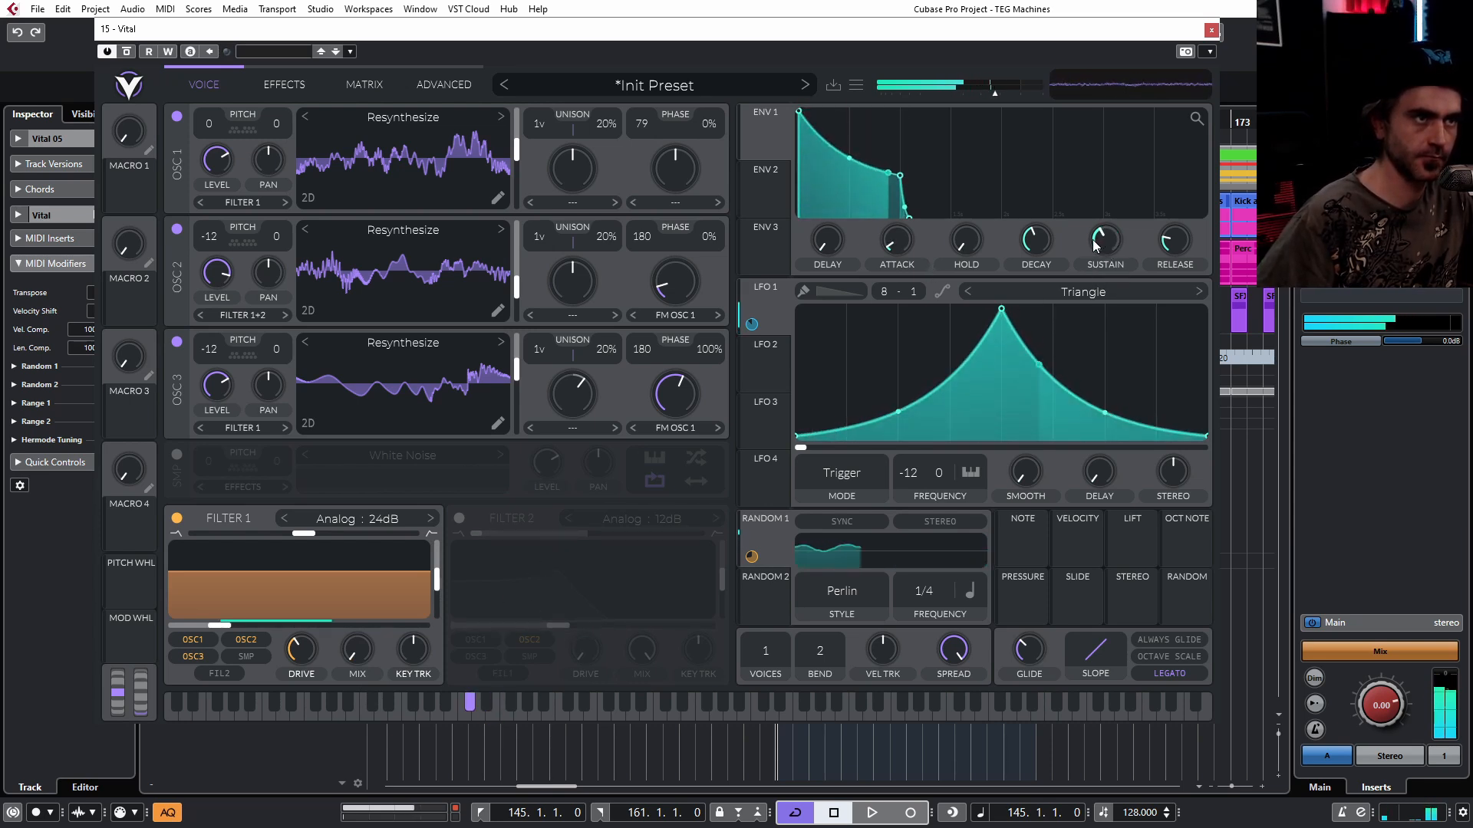
pyautogui.moveTo(1038, 242); pyautogui.dragTo(1090, 233)
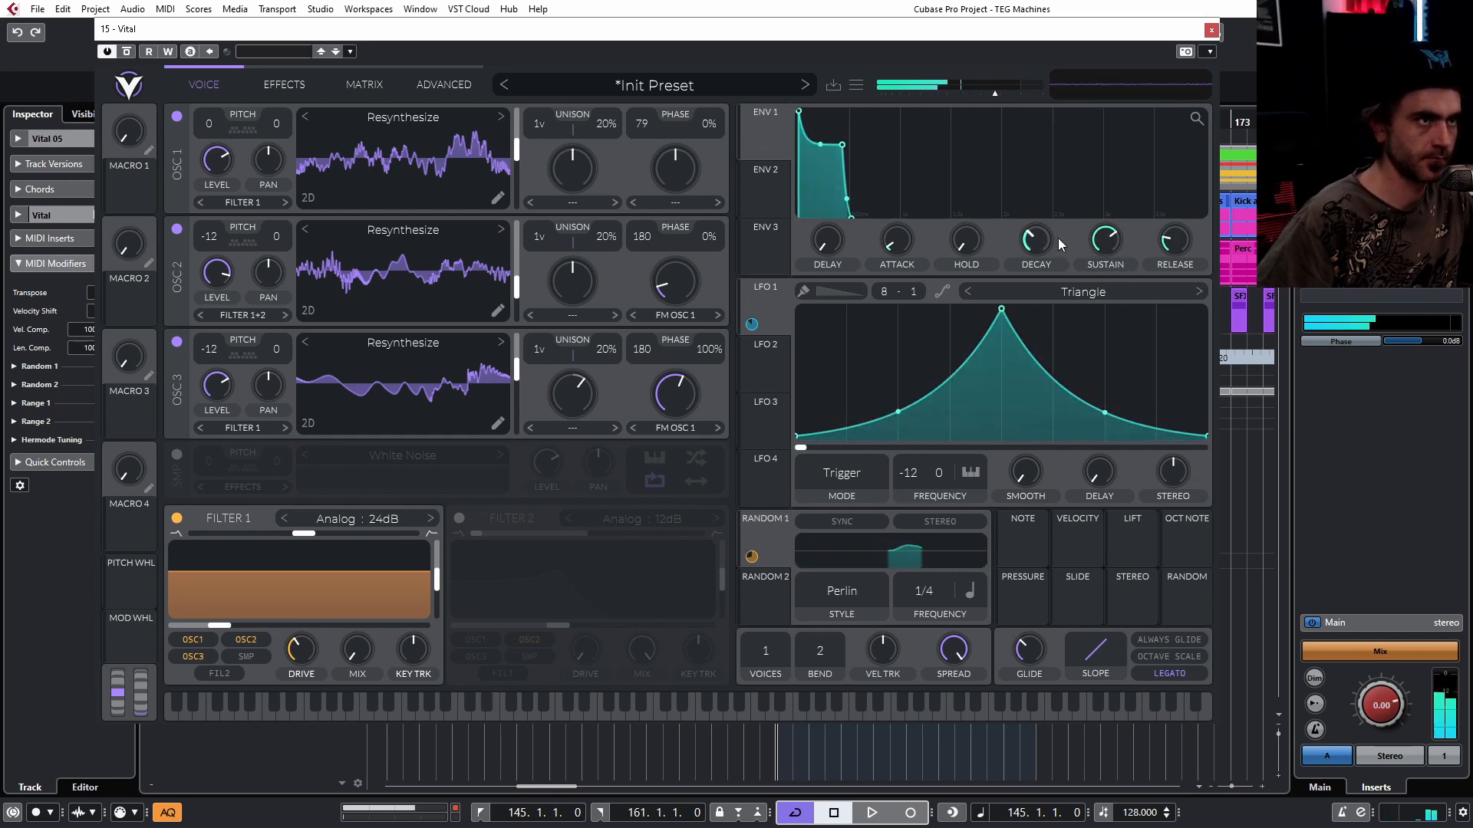
pyautogui.moveTo(1035, 239); pyautogui.dragTo(1037, 247)
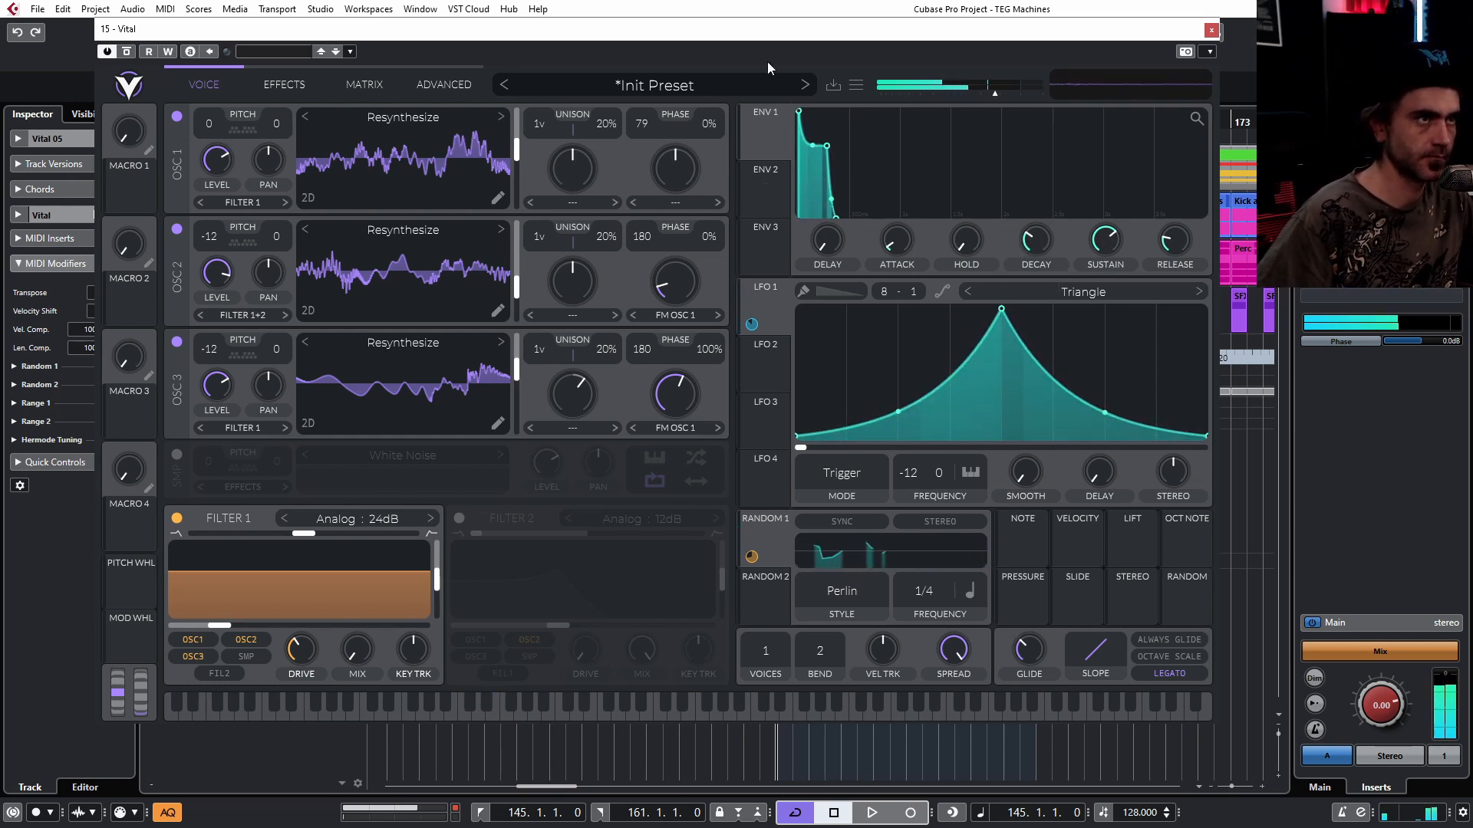
# - Save the patch as a preset named "Phaser FM stack1"
pyautogui.click(833, 85)
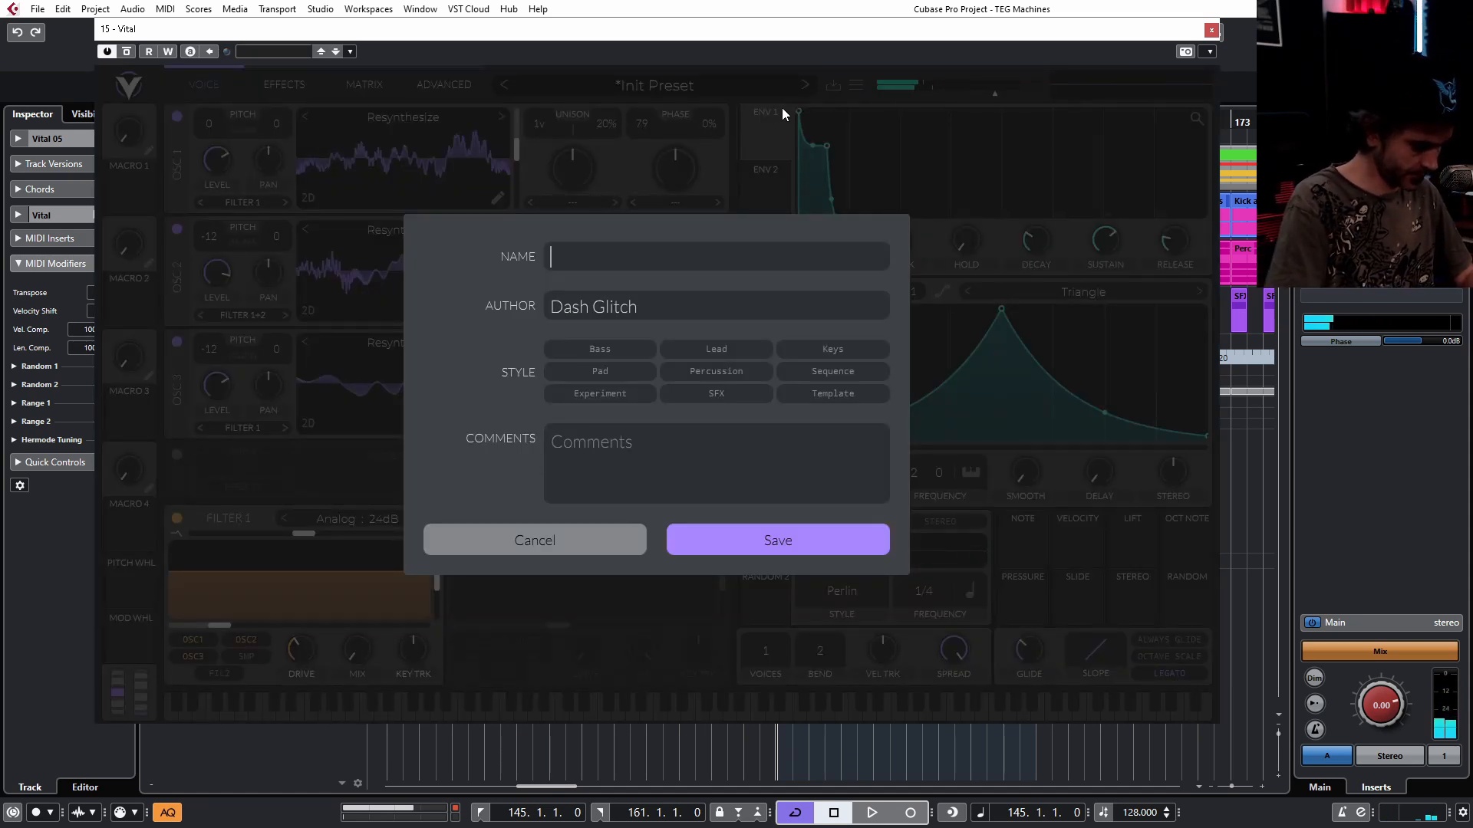
pyautogui.write('Phaser FM stack1')
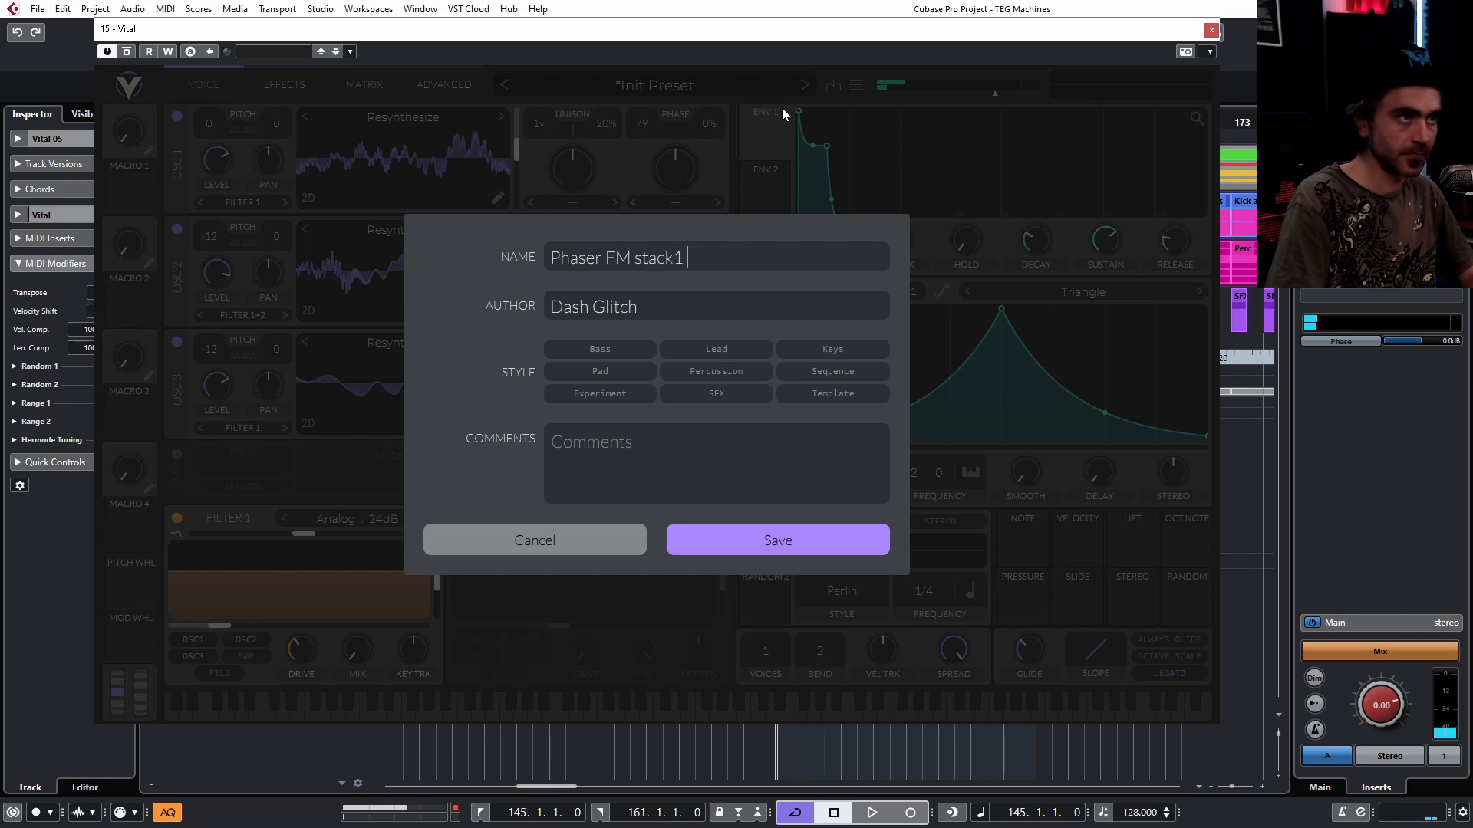